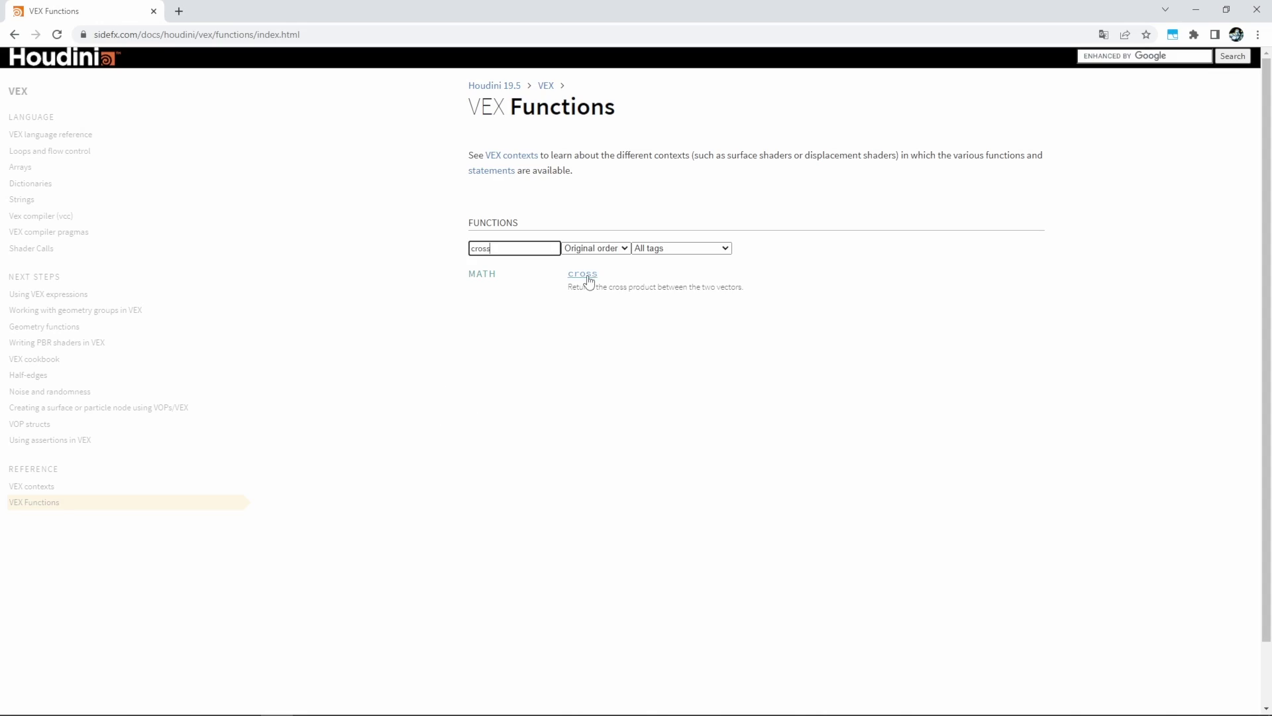
- Open the documentation page for the cross VEX function from the filtered list
{"action": "left_click", "coordinate": [586, 276]}
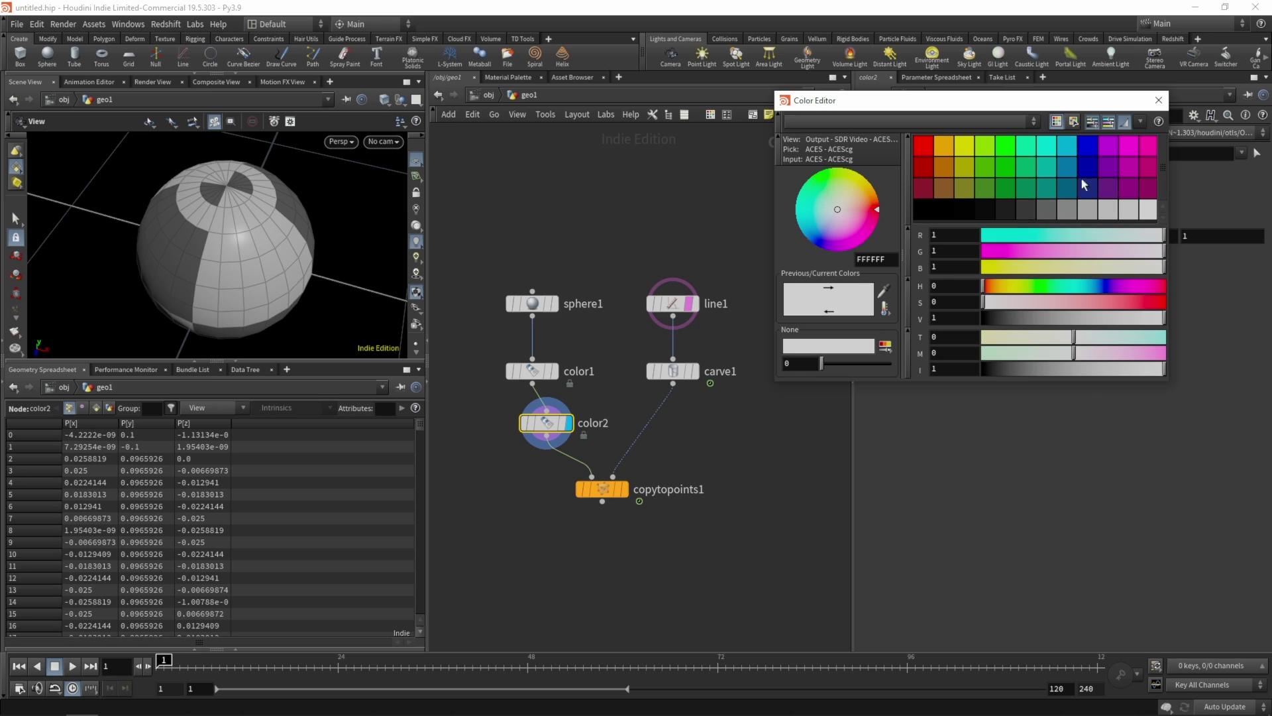
- Set the up vector visualizer's Marker Color to green (0, 1, 0) and close both editors
{"action": "left_click", "coordinate": [1023, 151]}
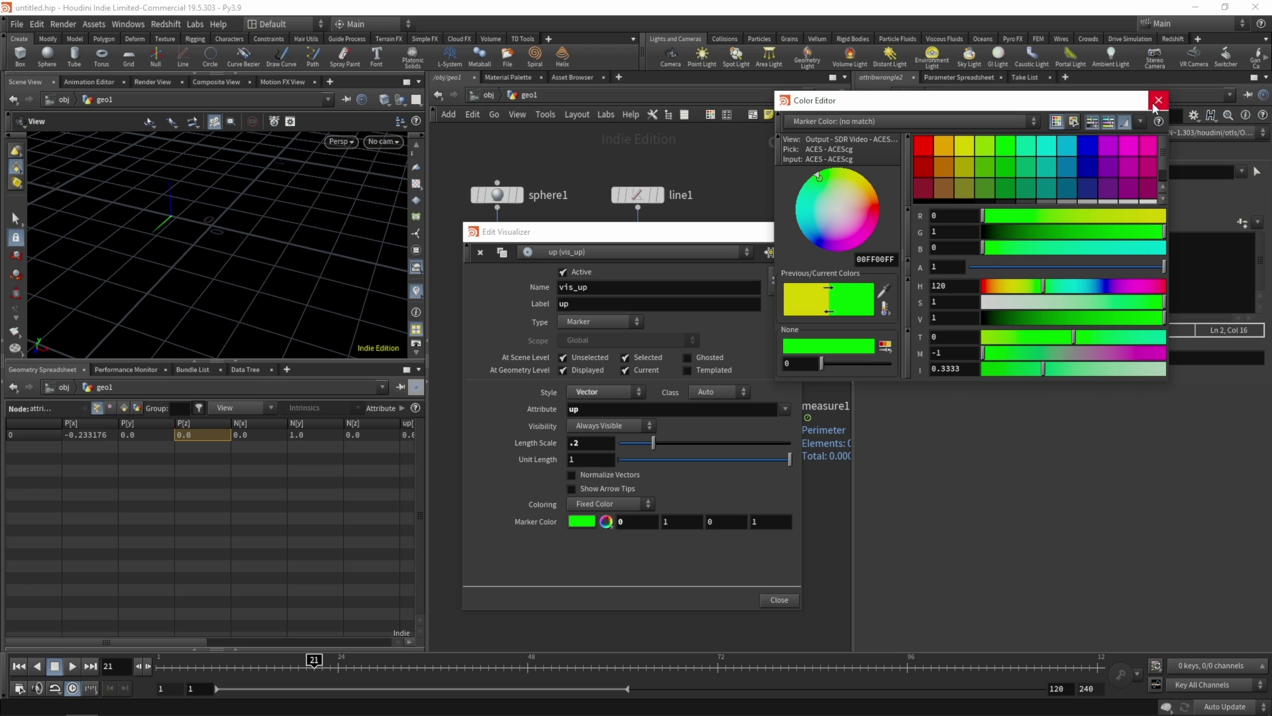
{"action": "left_click", "coordinate": [1158, 100]}
{"action": "left_click", "coordinate": [778, 600]}
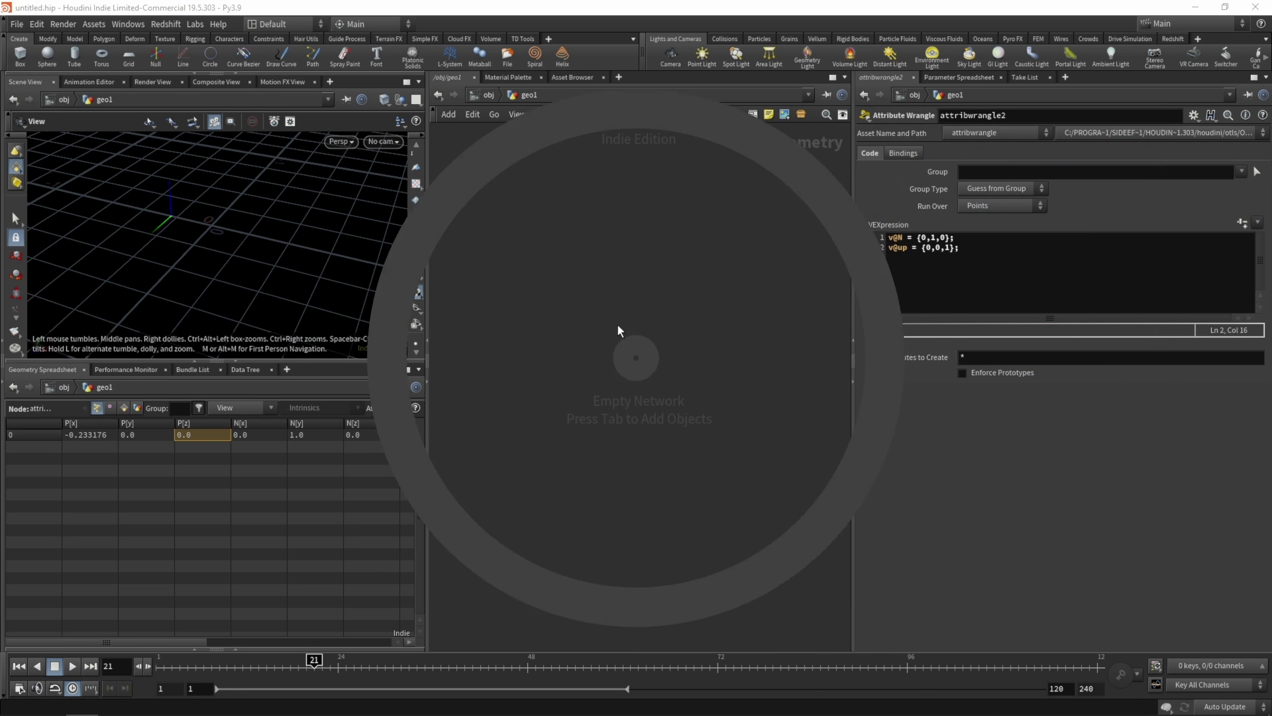
- Create a geo1 Geometry object at /obj and step inside it
{"action": "key", "text": "Tab"}
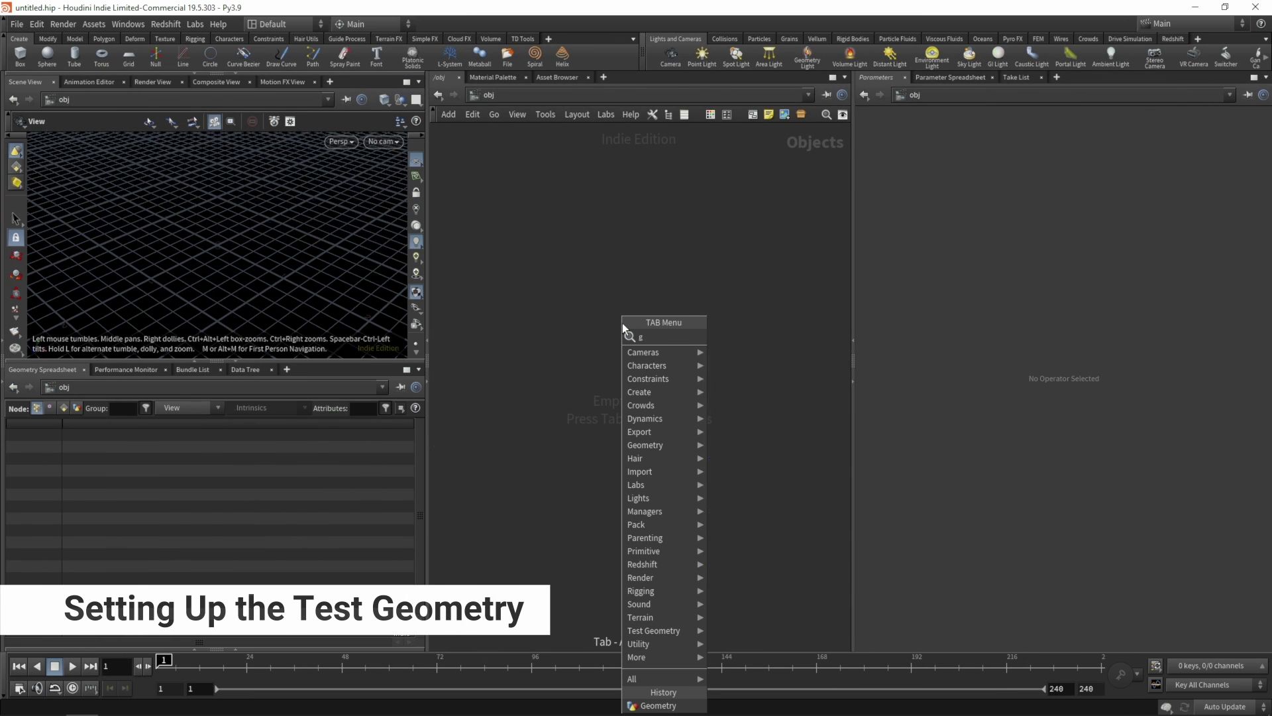
{"action": "type", "text": "geo"}
{"action": "key", "text": "Return"}
{"action": "left_click", "coordinate": [651, 384]}
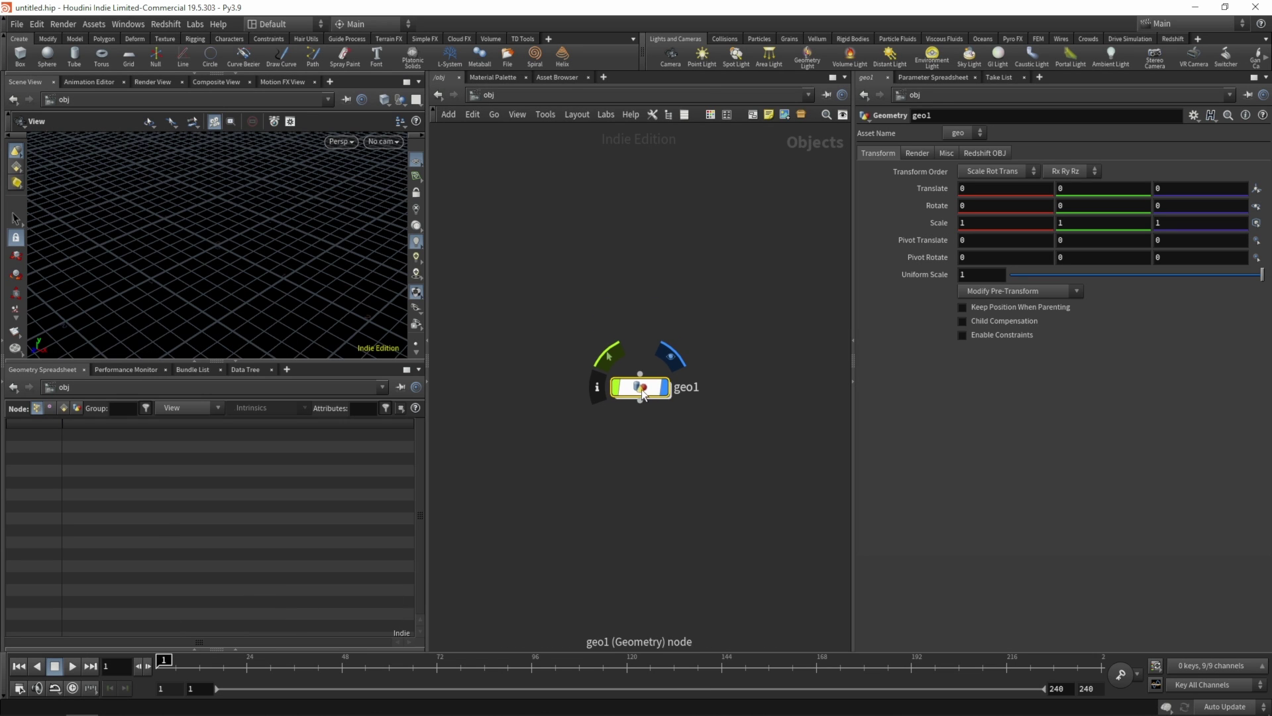
{"action": "double_click", "coordinate": [642, 386]}
- Add a sphere1 node of radius 0.5 inside geo1
{"action": "key", "text": "Tab"}
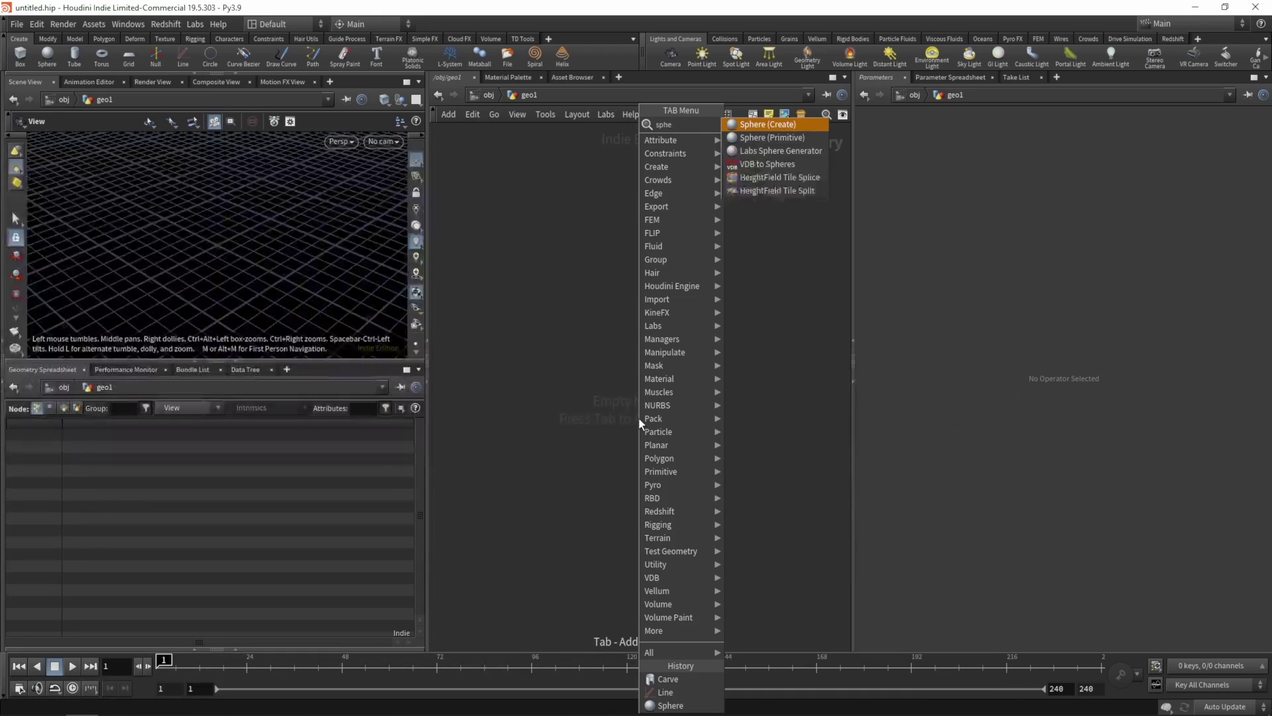
{"action": "key", "text": "Return"}
{"action": "left_click", "coordinate": [600, 369]}
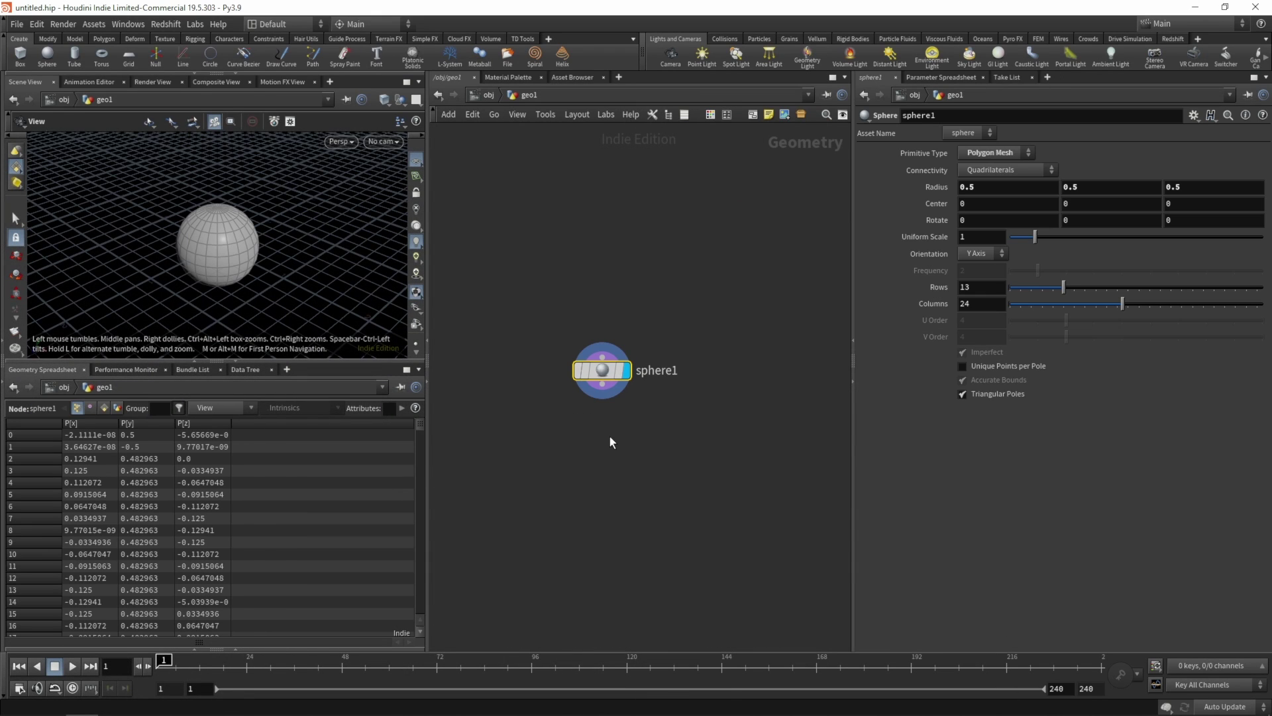
{"action": "key", "text": "Tab"}
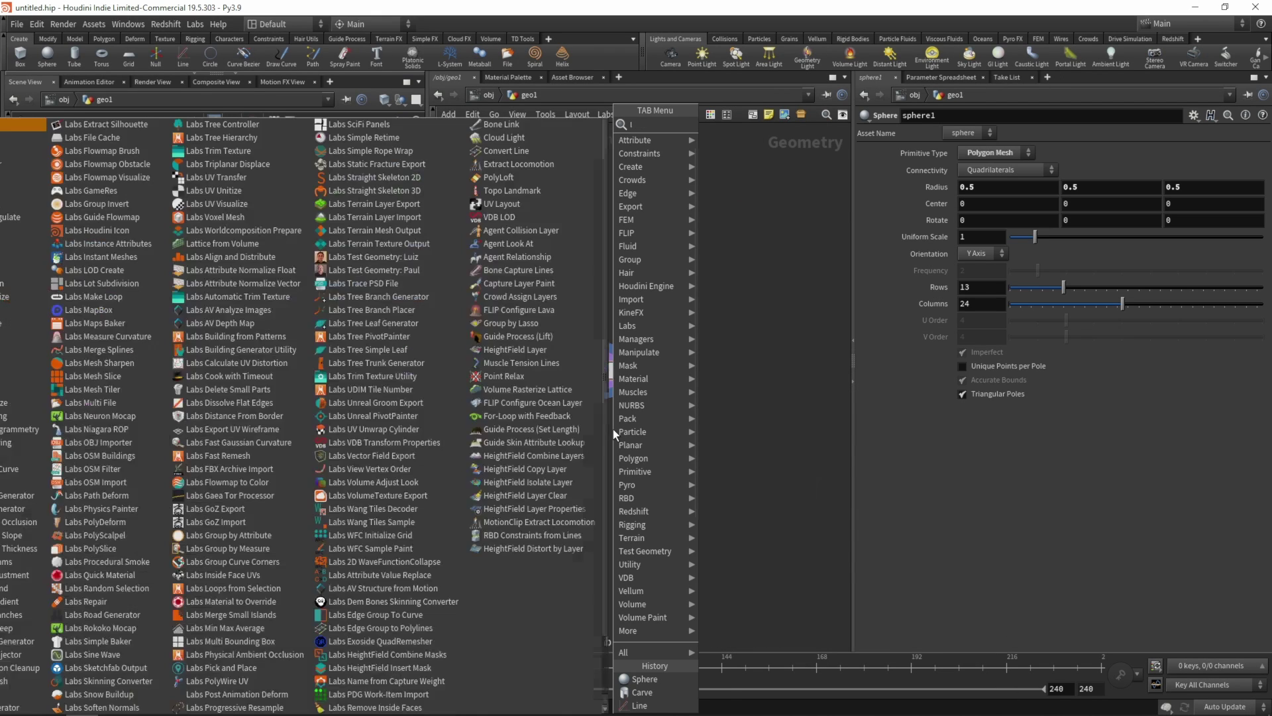
- Place line1 beside sphere1, template sphere1 and make line1 the displayed node
{"action": "type", "text": "mountain"}
{"action": "left_click", "coordinate": [729, 132]}
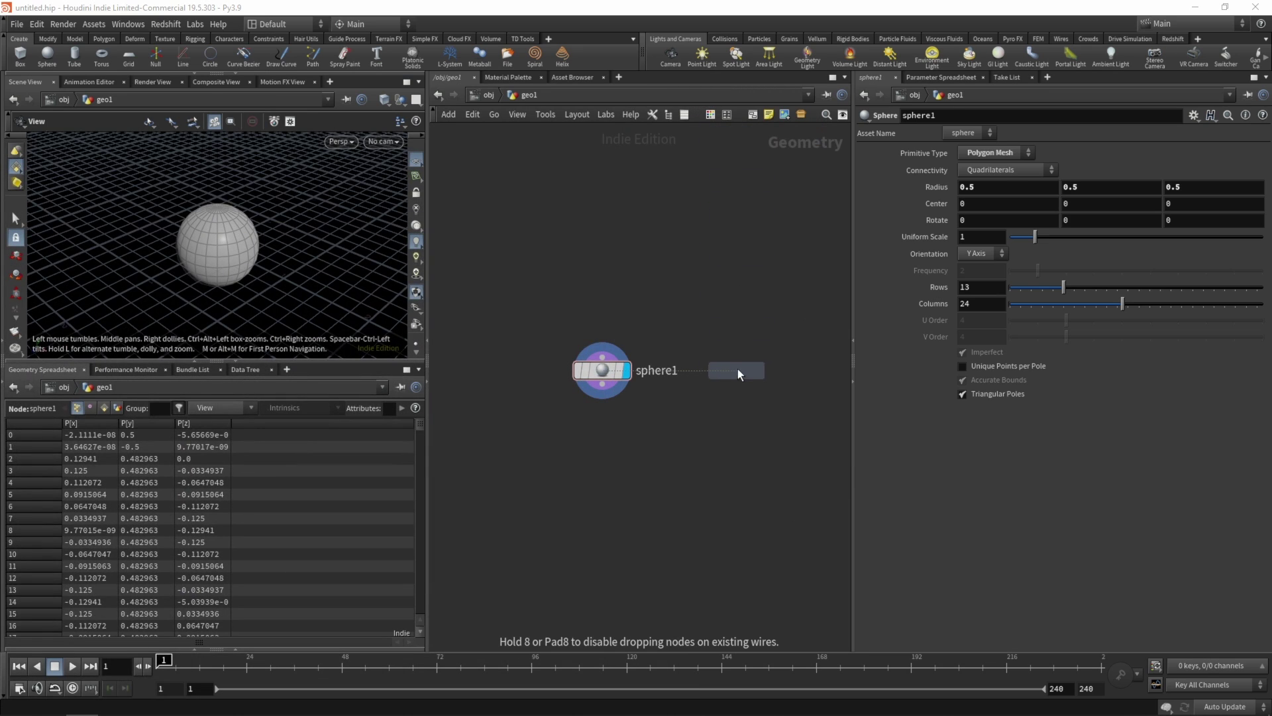
{"action": "left_click", "coordinate": [754, 369]}
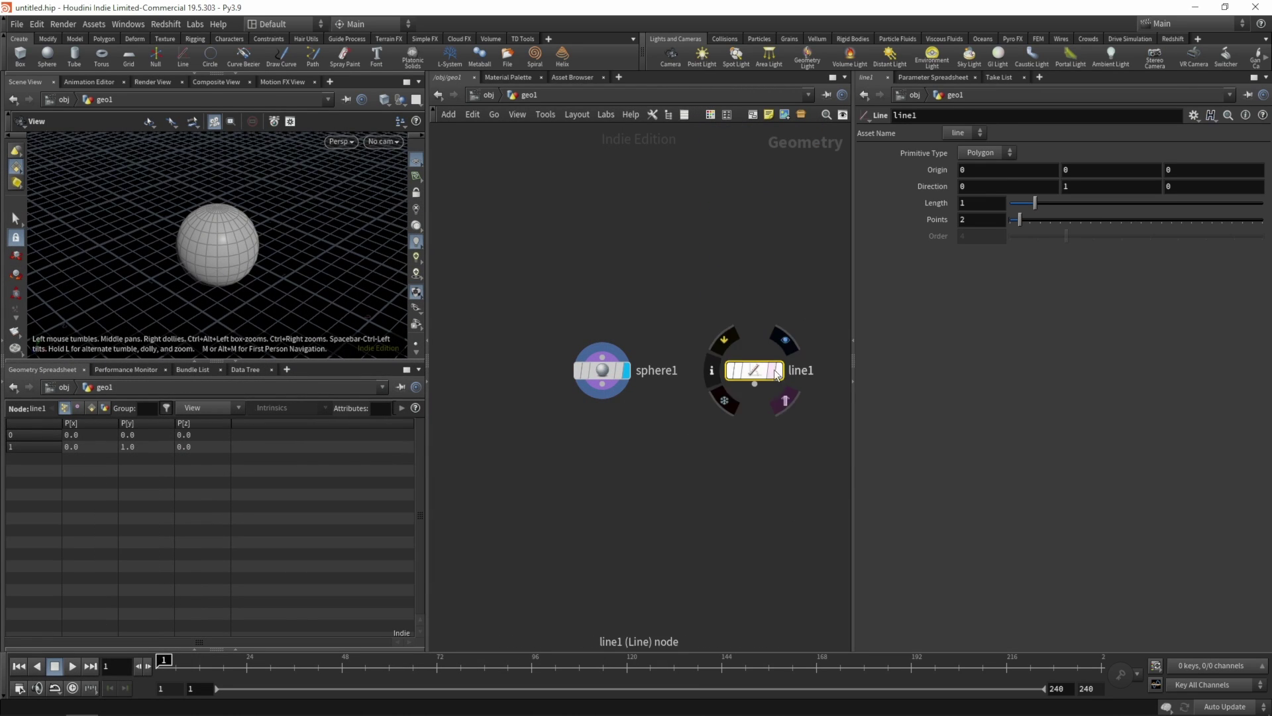
{"action": "left_click", "coordinate": [617, 370]}
{"action": "left_click", "coordinate": [777, 370]}
{"action": "left_click_drag", "start_coordinate": [210, 240], "coordinate": [250, 227]}
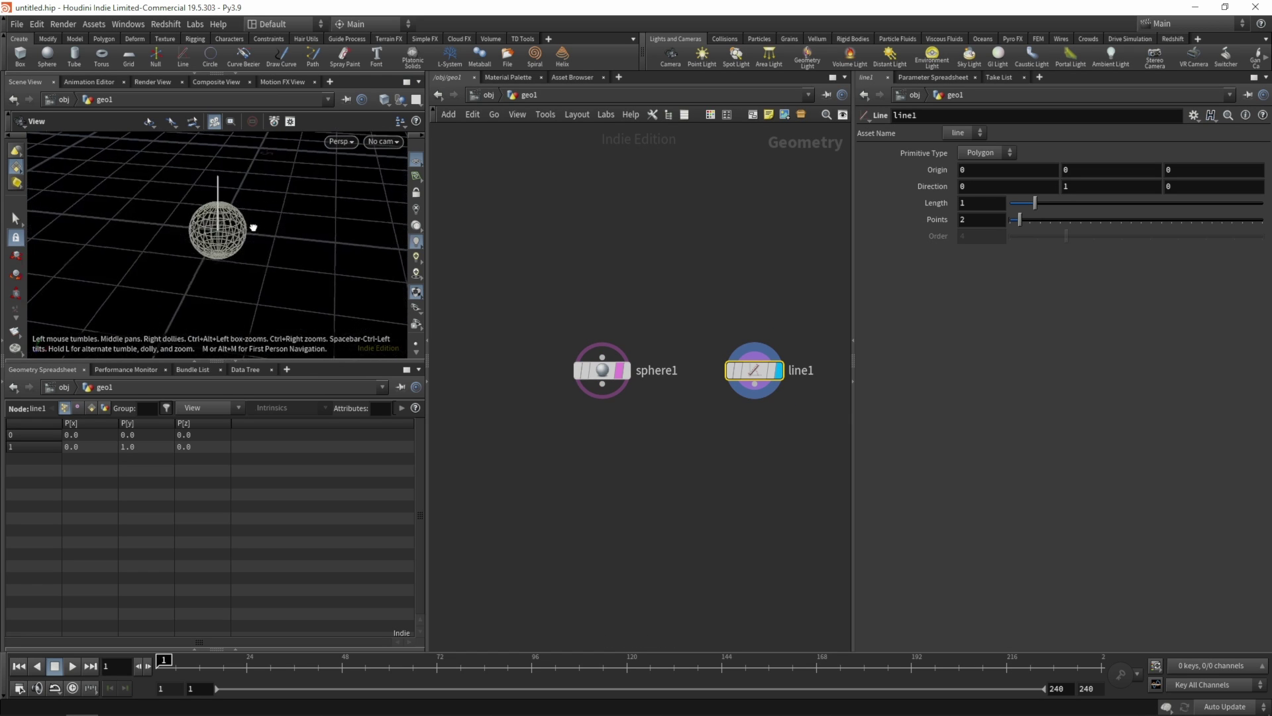
{"action": "scroll", "coordinate": [695, 410], "scroll_direction": "down", "scroll_amount": 1}
{"action": "middle_click_drag", "start_coordinate": [663, 412], "coordinate": [561, 376]}
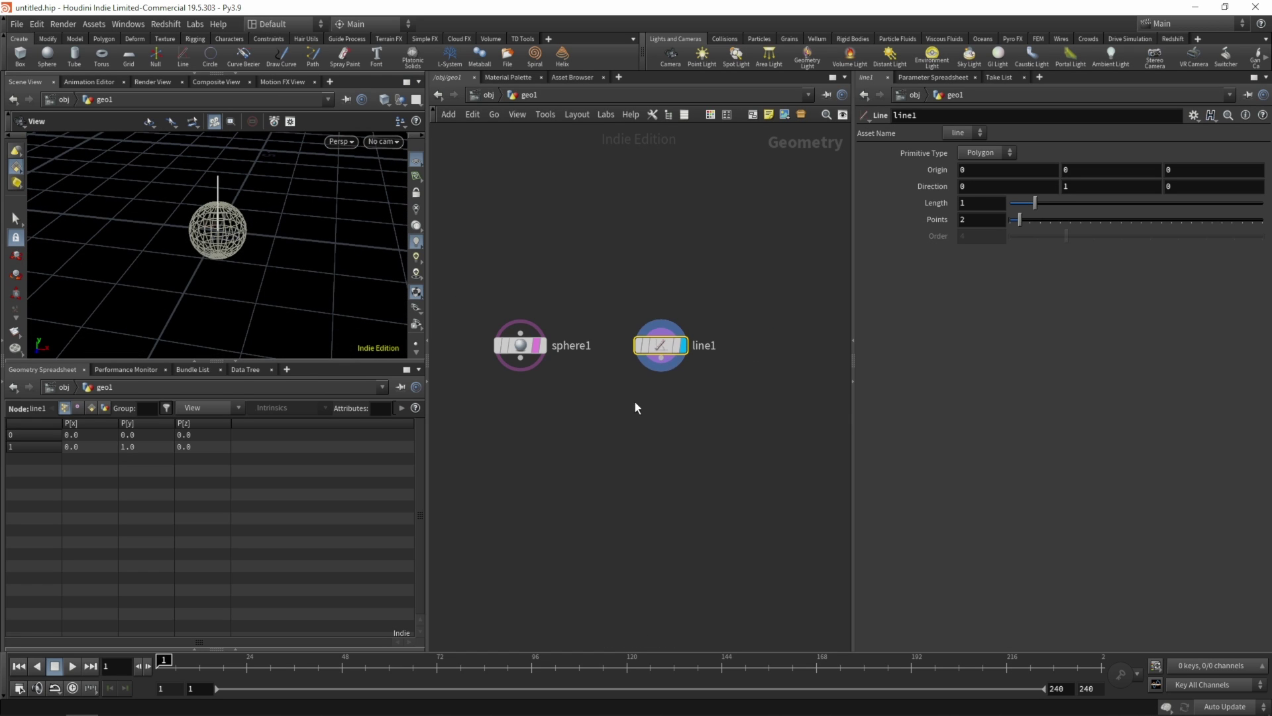
- Set line1's Direction to 1, 0, 0 and Origin X to -0.5
{"action": "left_click", "coordinate": [974, 186]}
{"action": "type", "text": "1"}
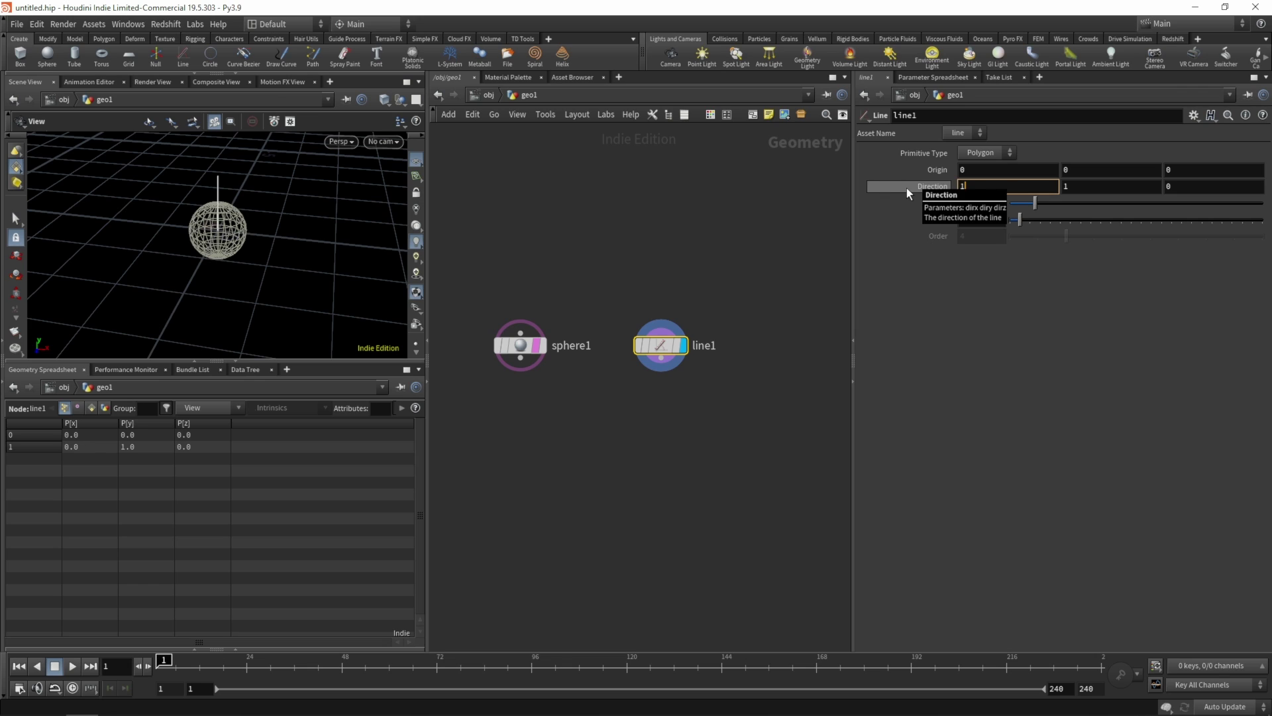
{"action": "key", "text": "Tab"}
{"action": "type", "text": "0"}
{"action": "key", "text": "Tab"}
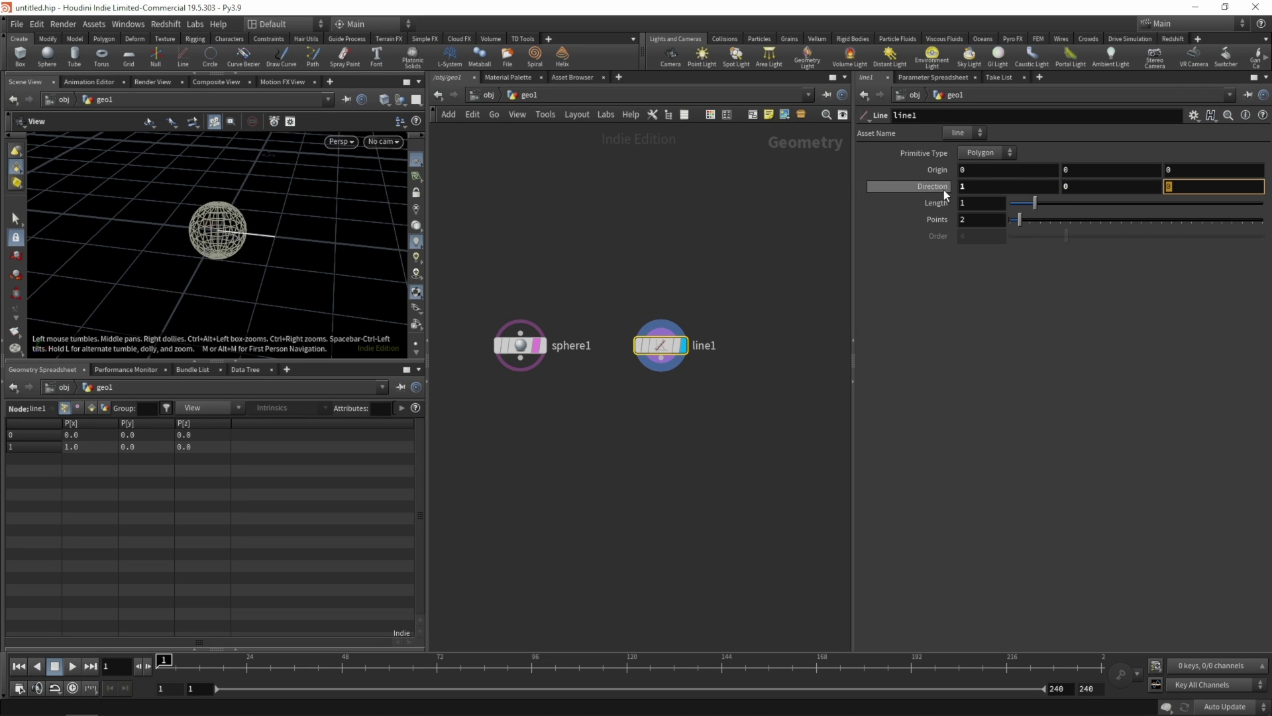
{"action": "left_click", "coordinate": [972, 171]}
{"action": "type", "text": "-"}
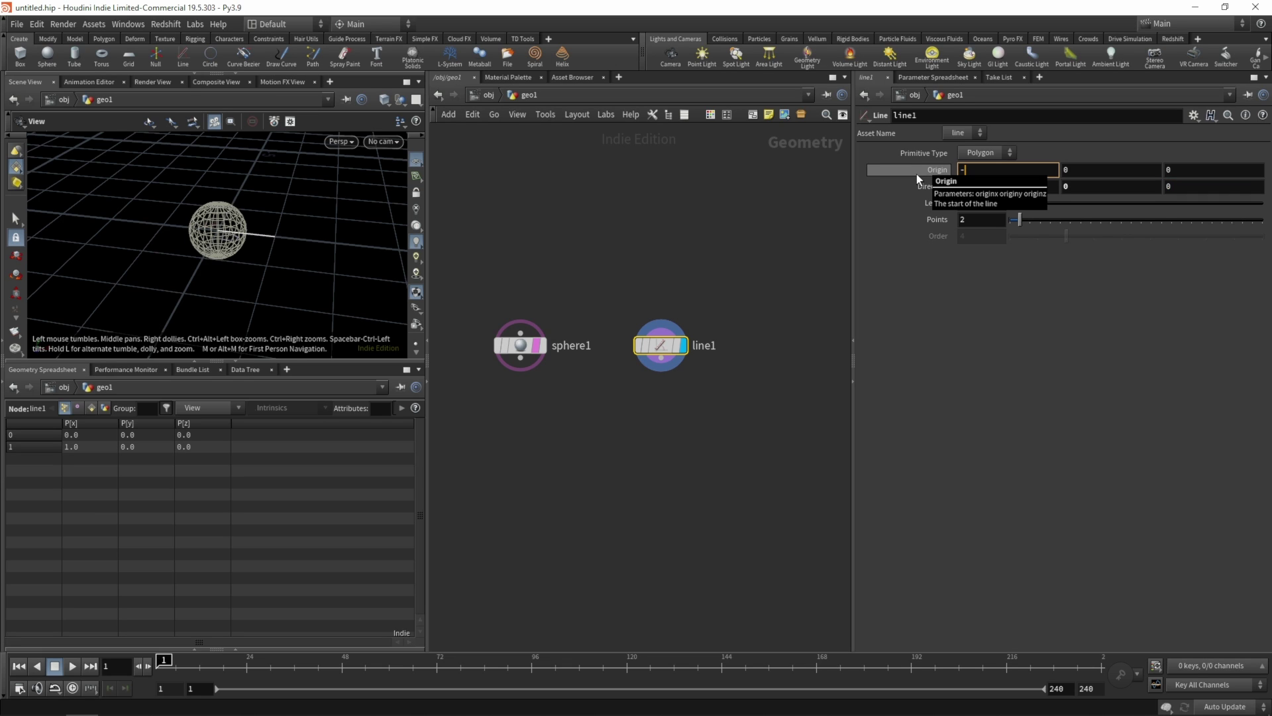
{"action": "type", "text": ".5"}
{"action": "key", "text": "Return"}
{"action": "scroll", "coordinate": [297, 243], "scroll_direction": "up", "scroll_amount": 5}
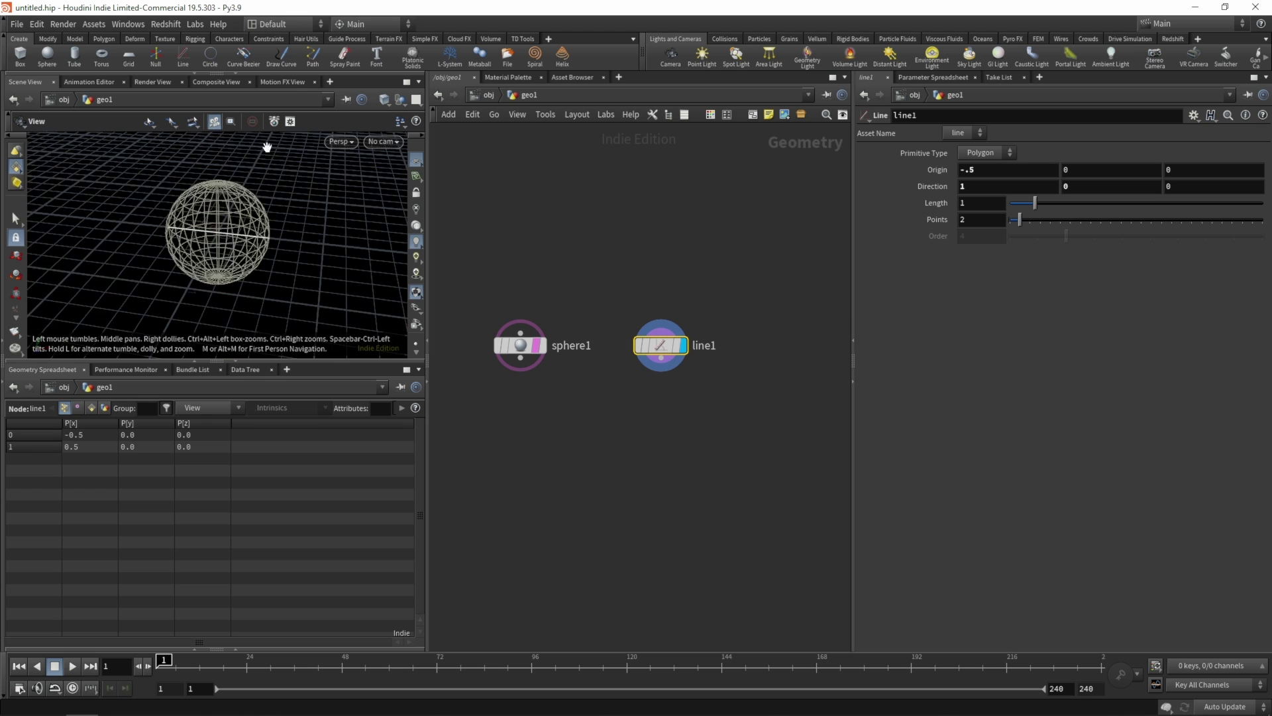
{"action": "left_click_drag", "start_coordinate": [270, 148], "coordinate": [205, 233]}
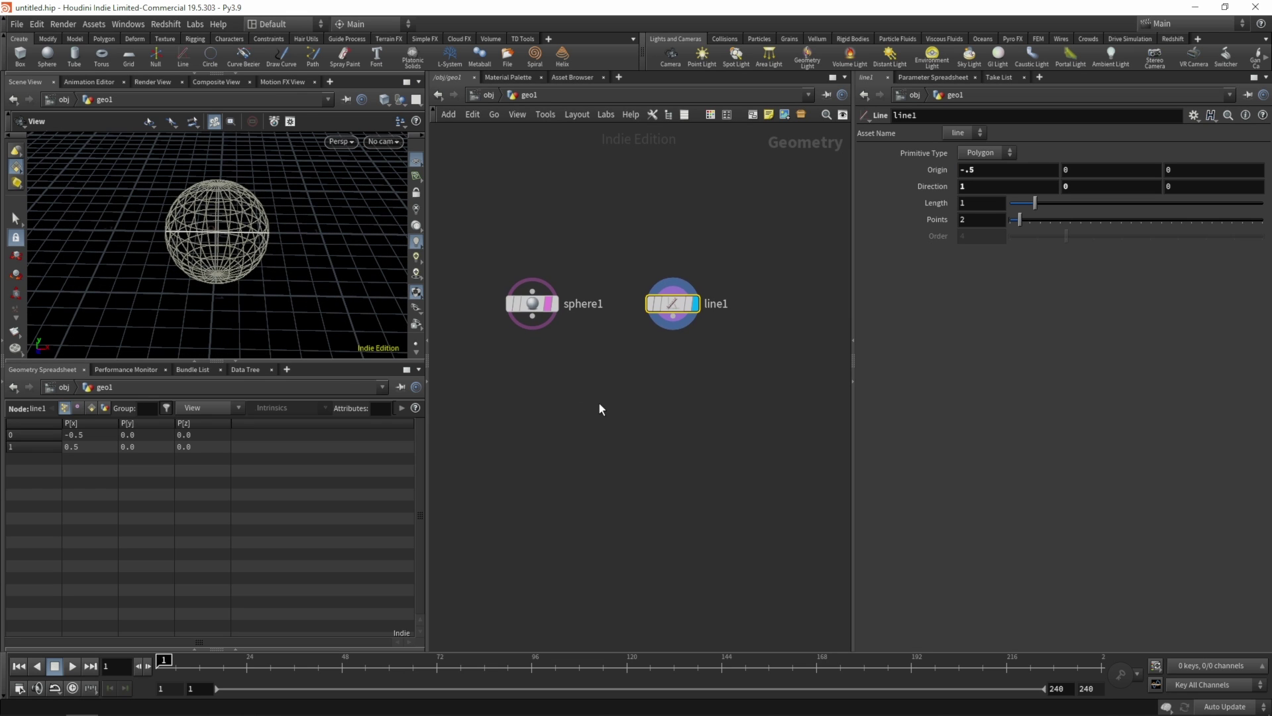
- Add carve1 below line1 set to Extract, and untemplate sphere1
{"action": "key", "text": "Tab"}
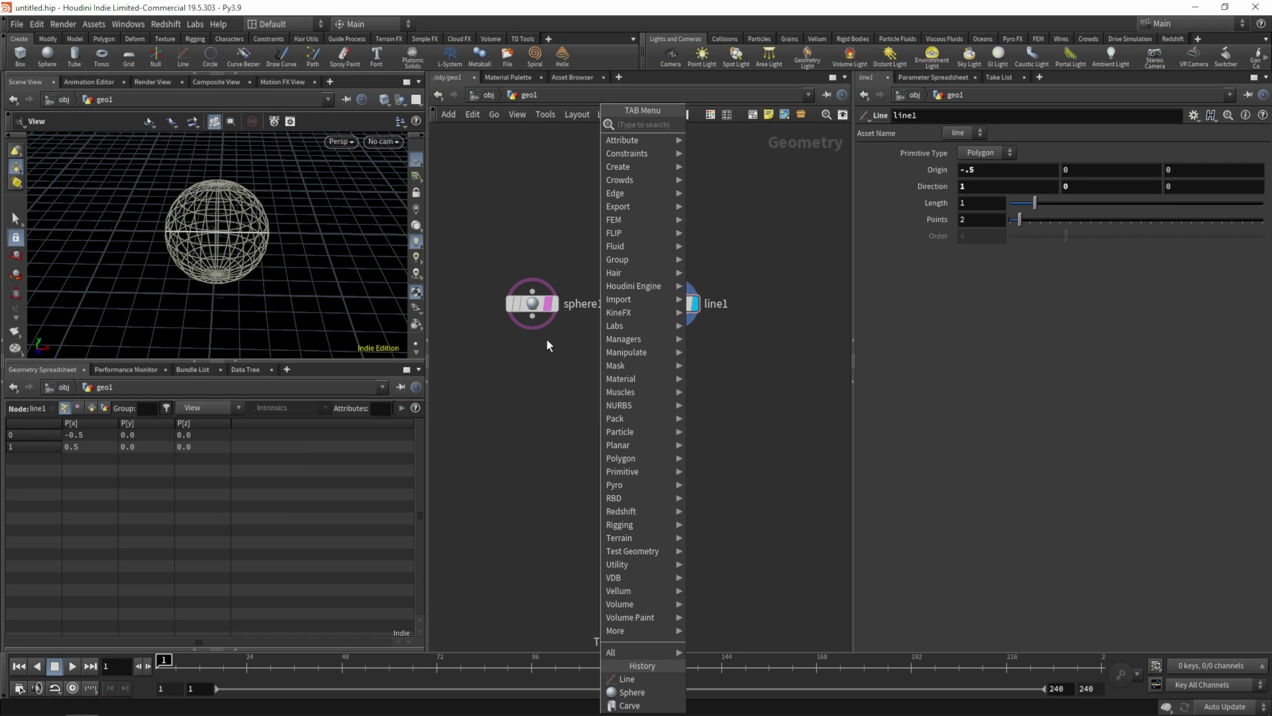
{"action": "type", "text": "carve"}
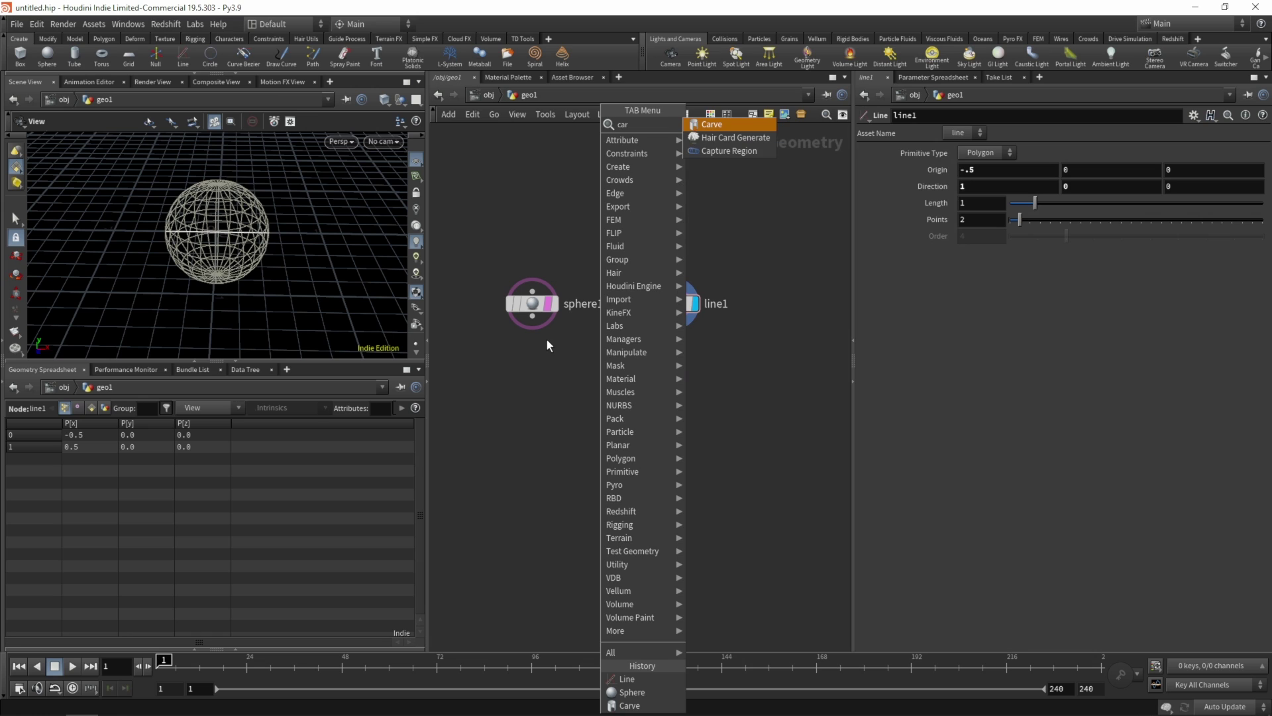
{"action": "key", "text": "Return"}
{"action": "left_click", "coordinate": [671, 371]}
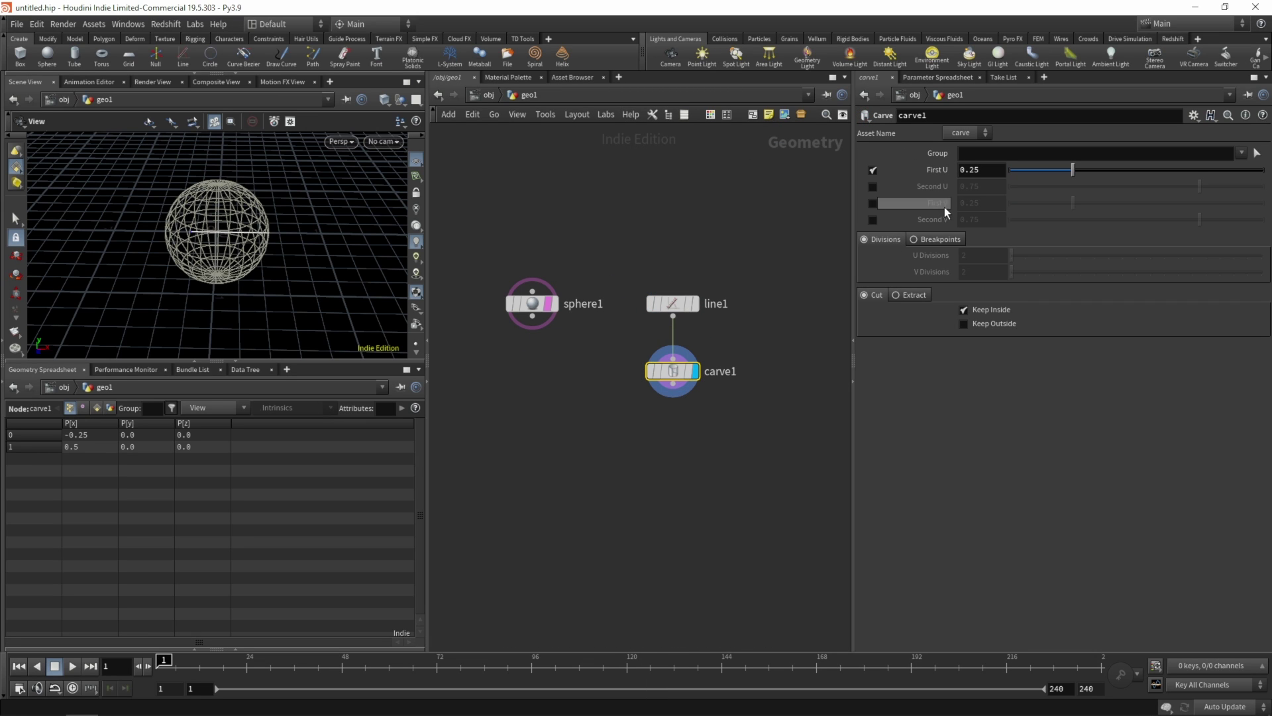
{"action": "left_click", "coordinate": [908, 294]}
{"action": "left_click", "coordinate": [547, 309]}
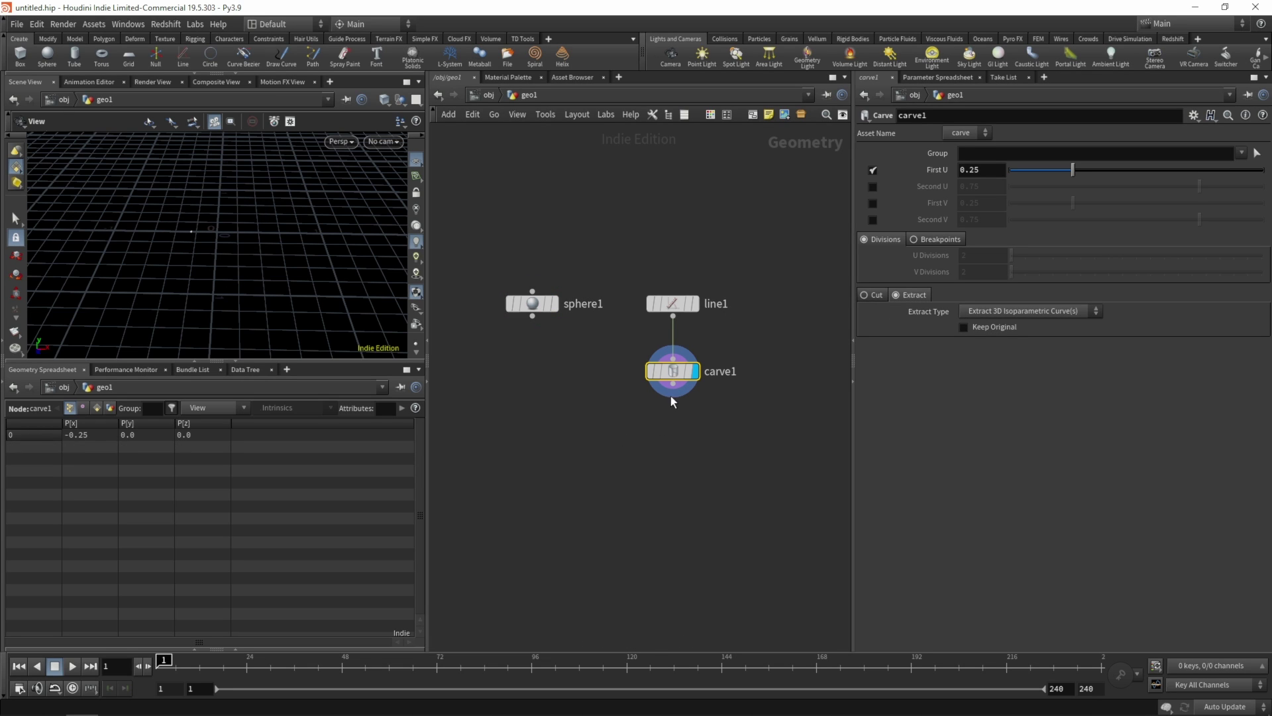
- Keyframe carve1's First U at 0 on frame 1, 1 on frame 120, 0 on frame 240
{"action": "left_click_drag", "start_coordinate": [1075, 173], "coordinate": [967, 171]}
{"action": "left_click", "coordinate": [969, 171], "text": "alt"}
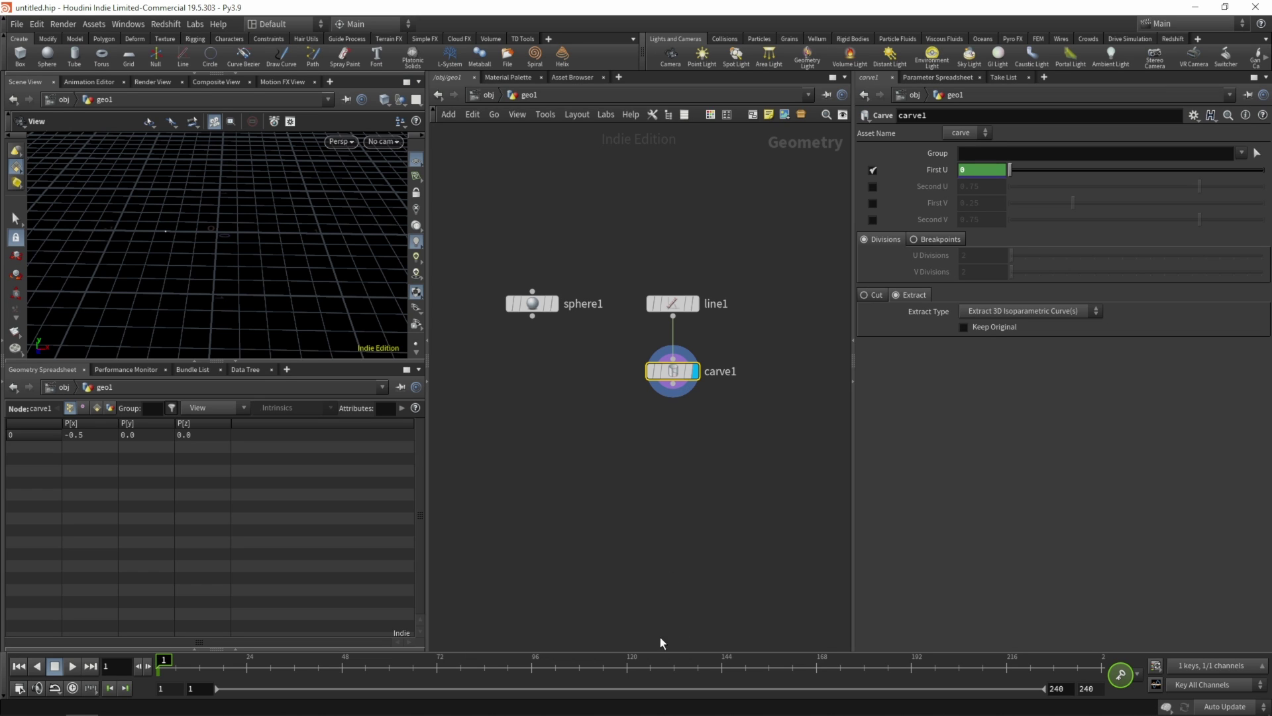
{"action": "left_click", "coordinate": [630, 668]}
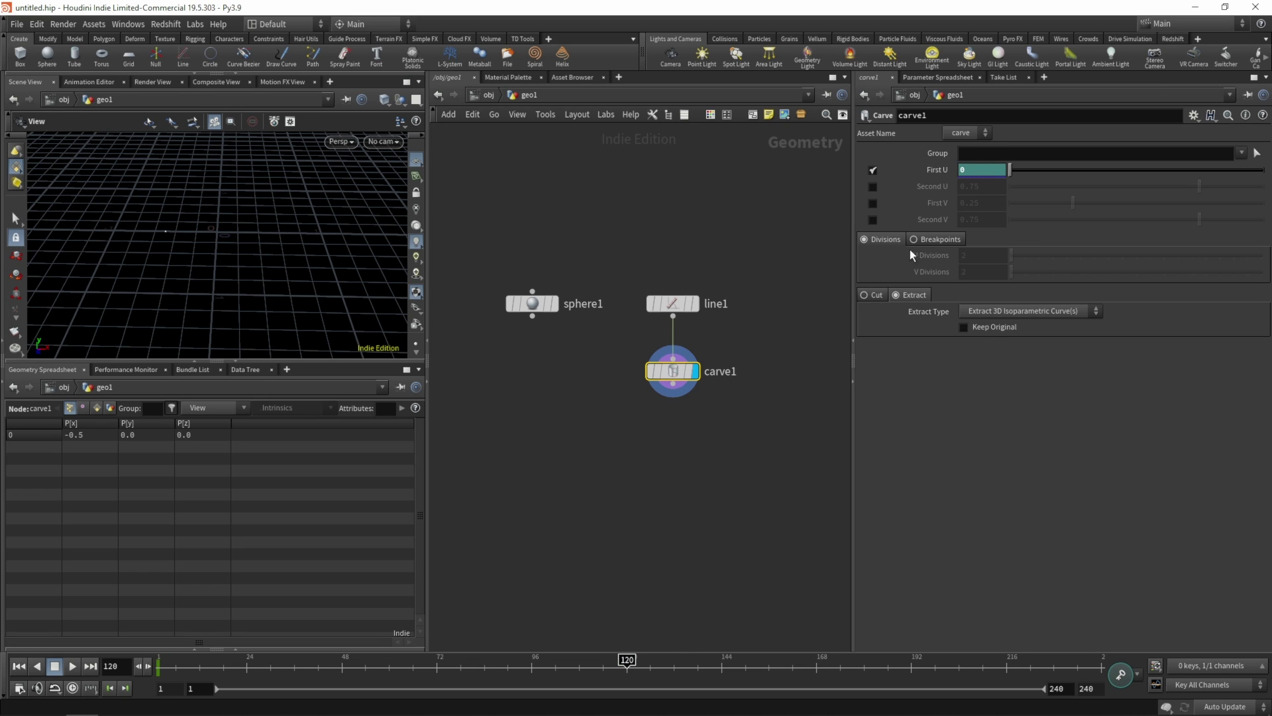
{"action": "type", "text": "1"}
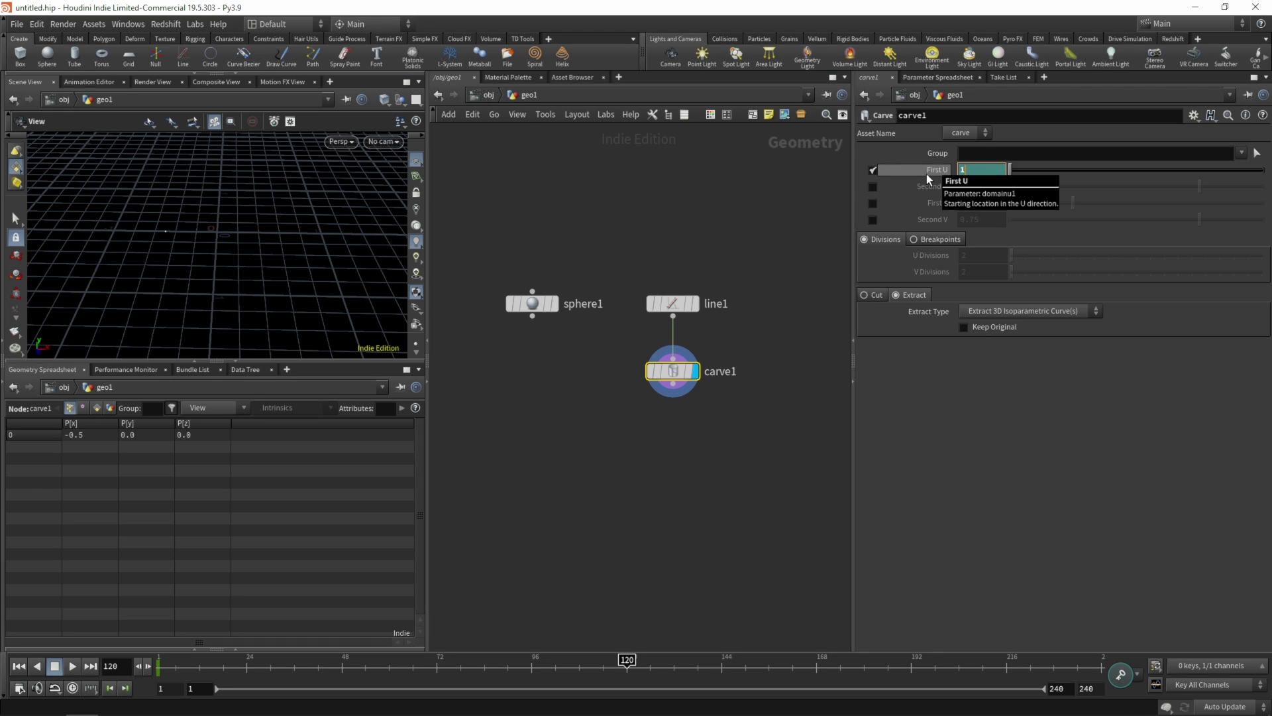
{"action": "key", "text": "Return"}
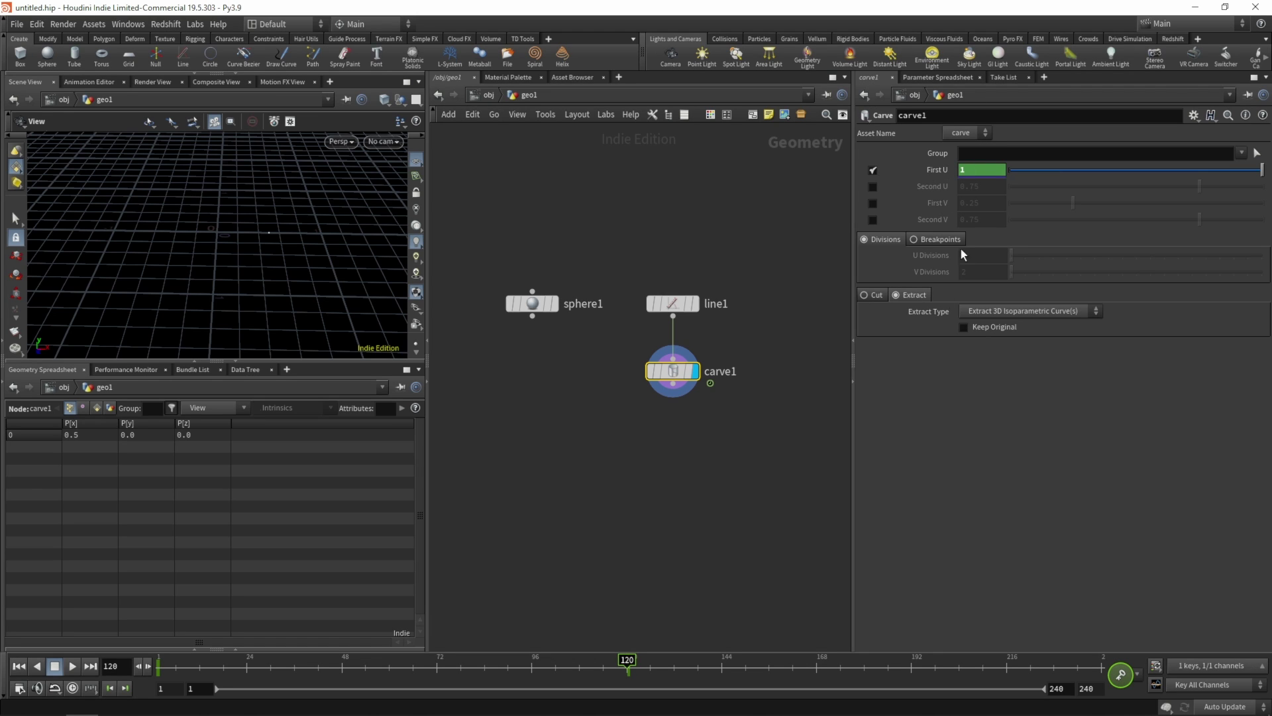
{"action": "left_click", "coordinate": [1126, 663]}
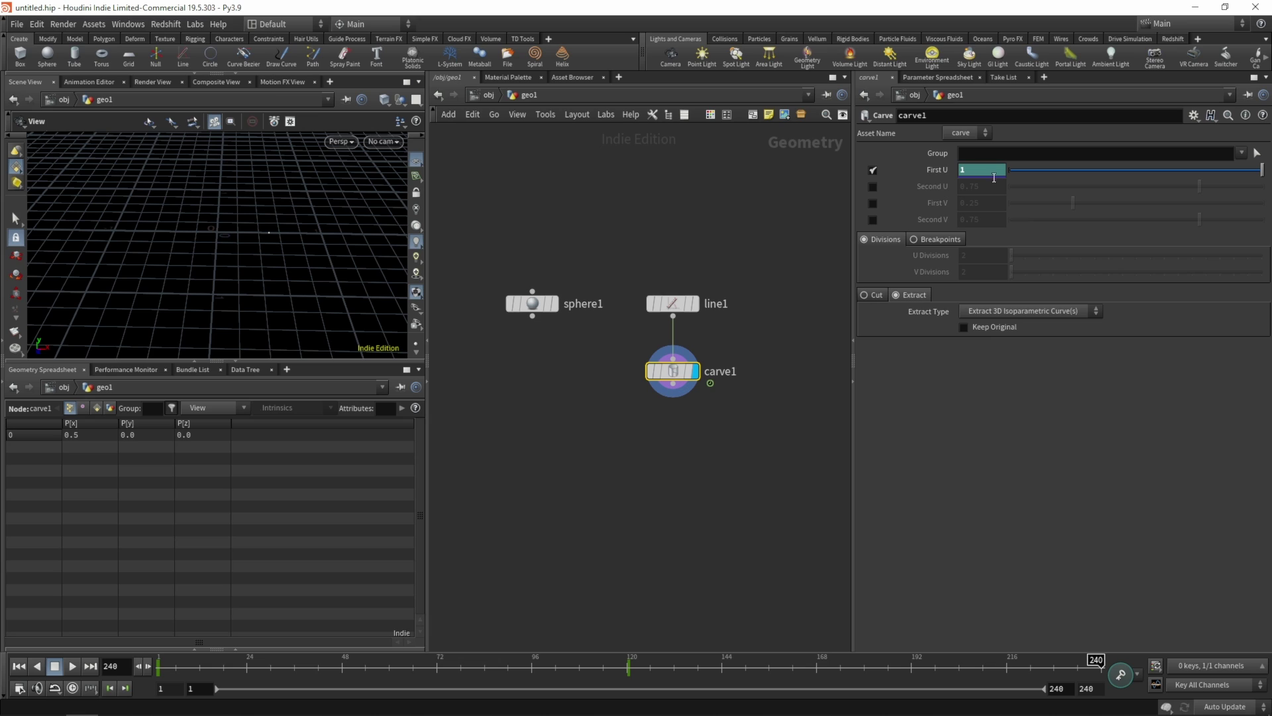
{"action": "type", "text": "0"}
{"action": "key", "text": "Return"}
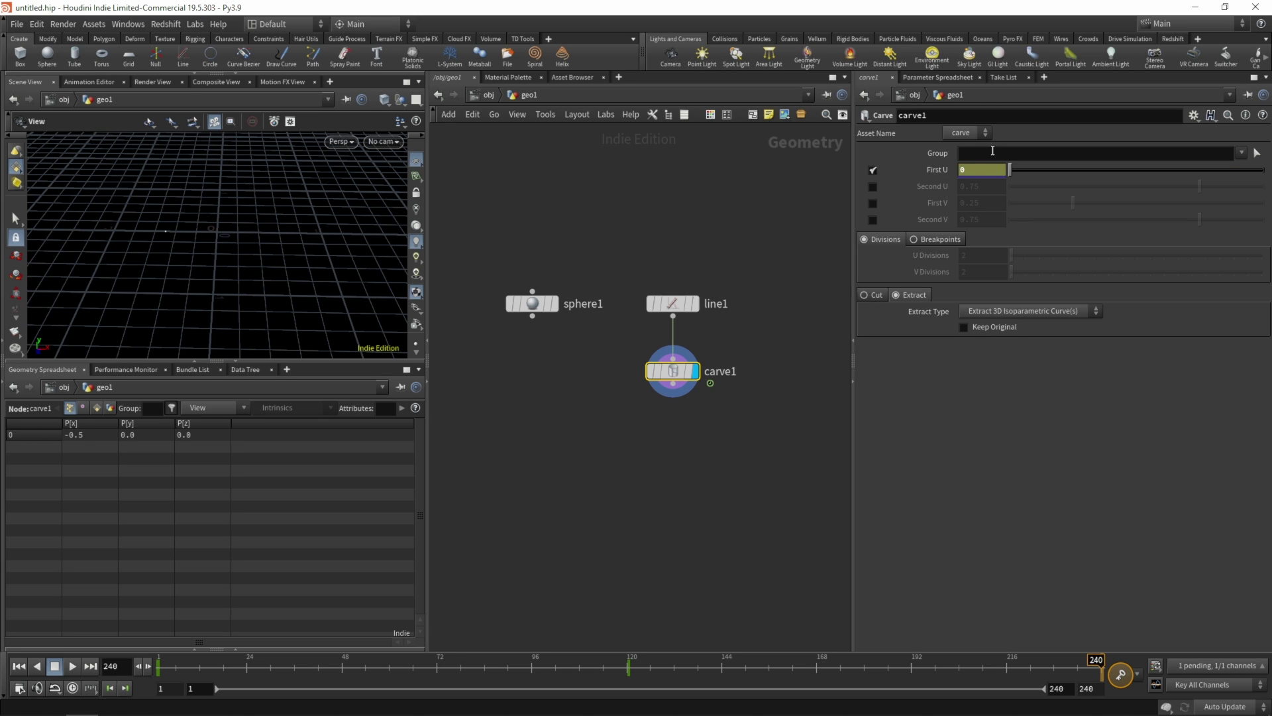
{"action": "key", "text": "k"}
{"action": "left_click", "coordinate": [620, 455]}
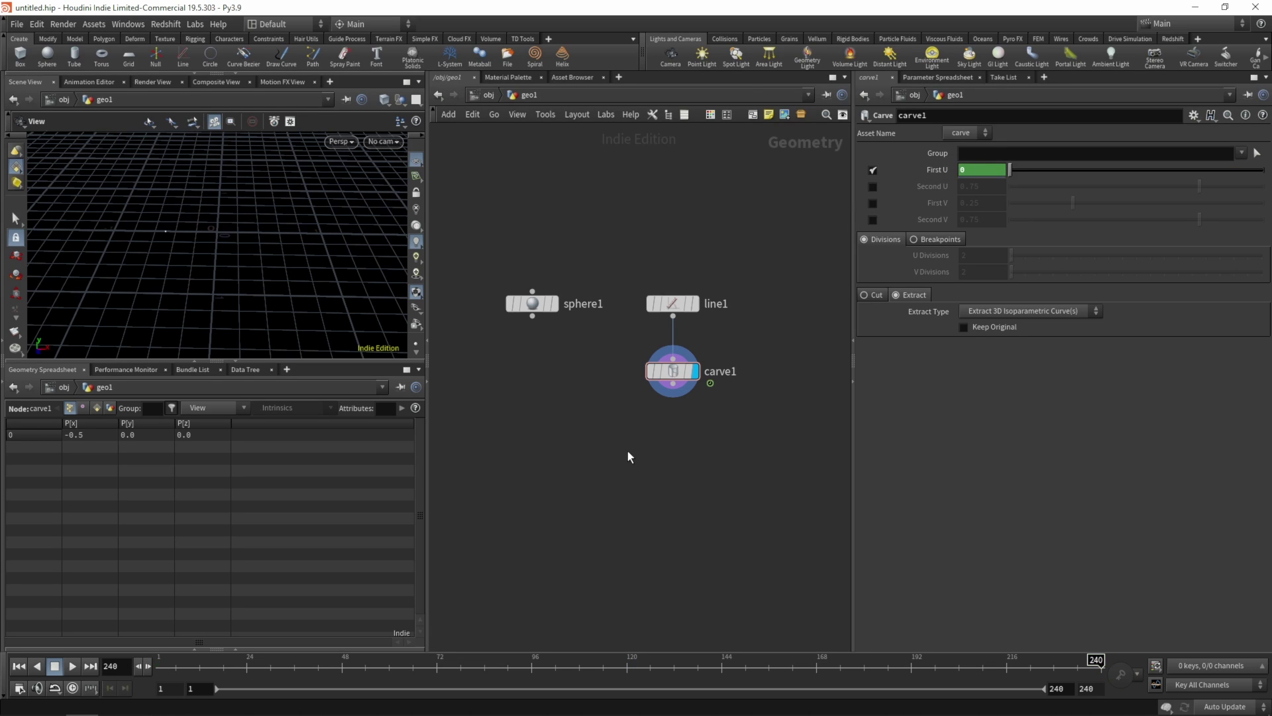
- Add copytopoints1 fed by sphere1 and carve1, and display its result
{"action": "key", "text": "Tab"}
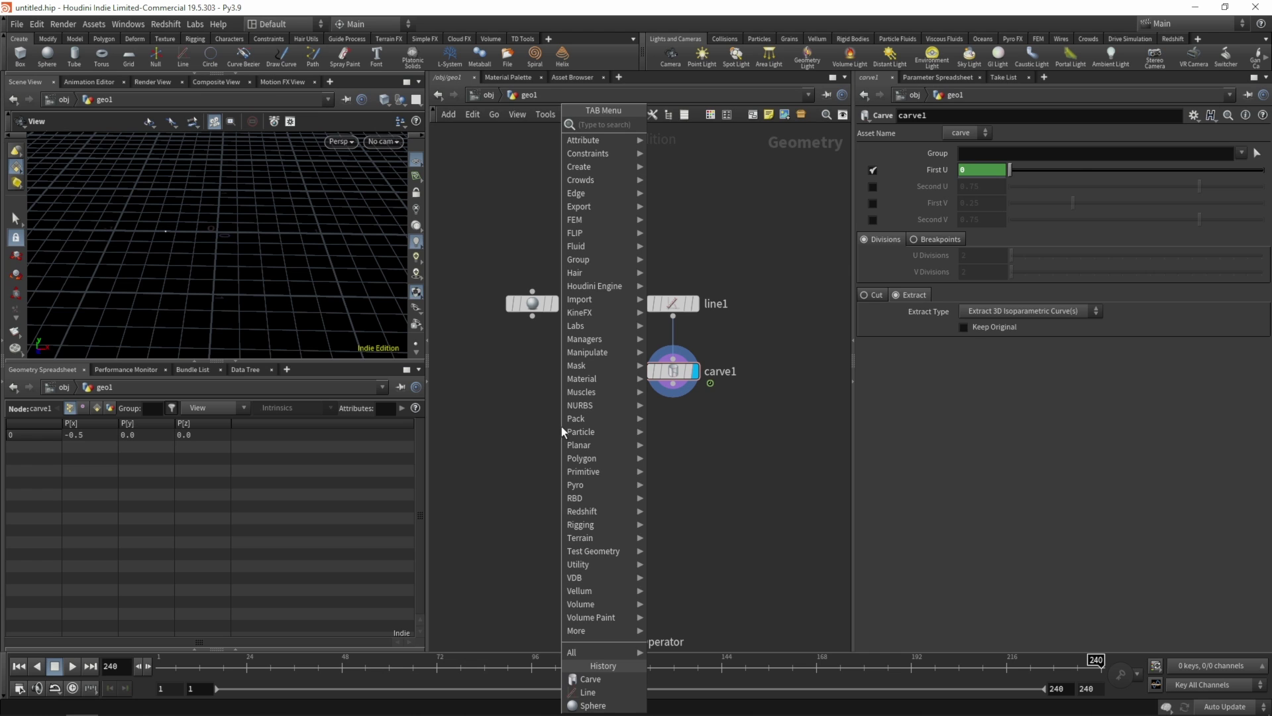
{"action": "type", "text": "copy"}
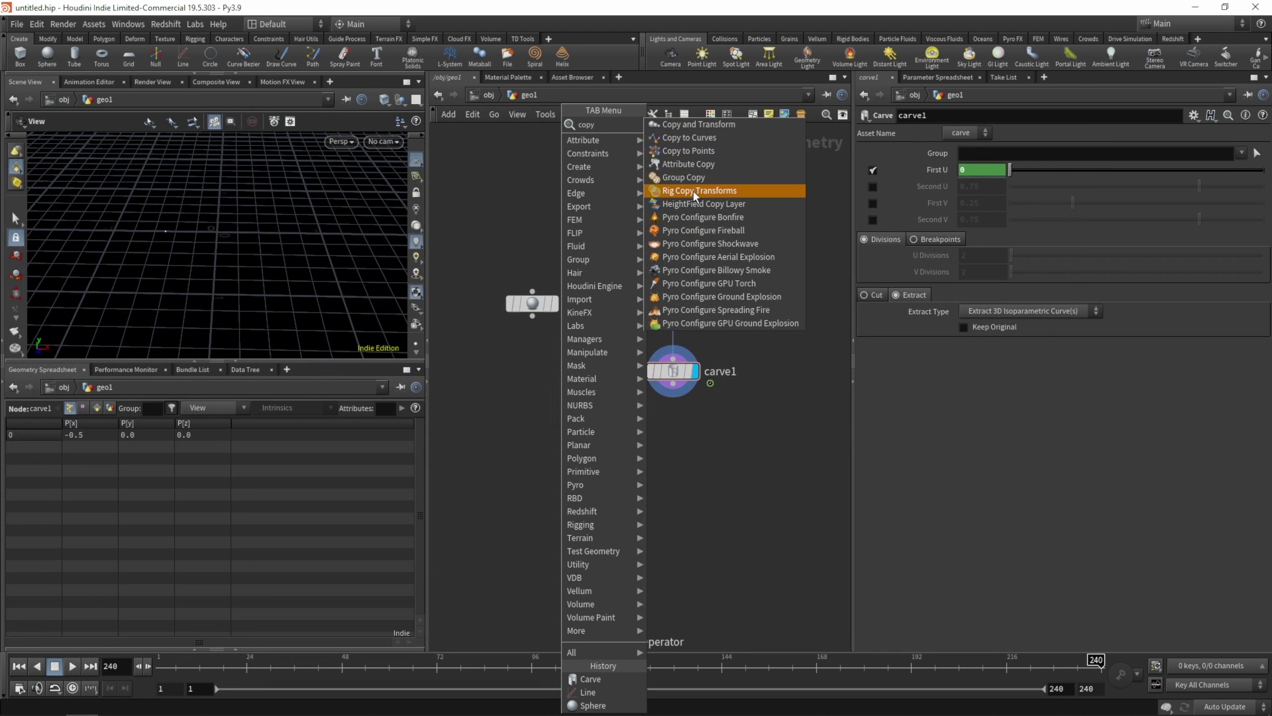
{"action": "left_click", "coordinate": [698, 147]}
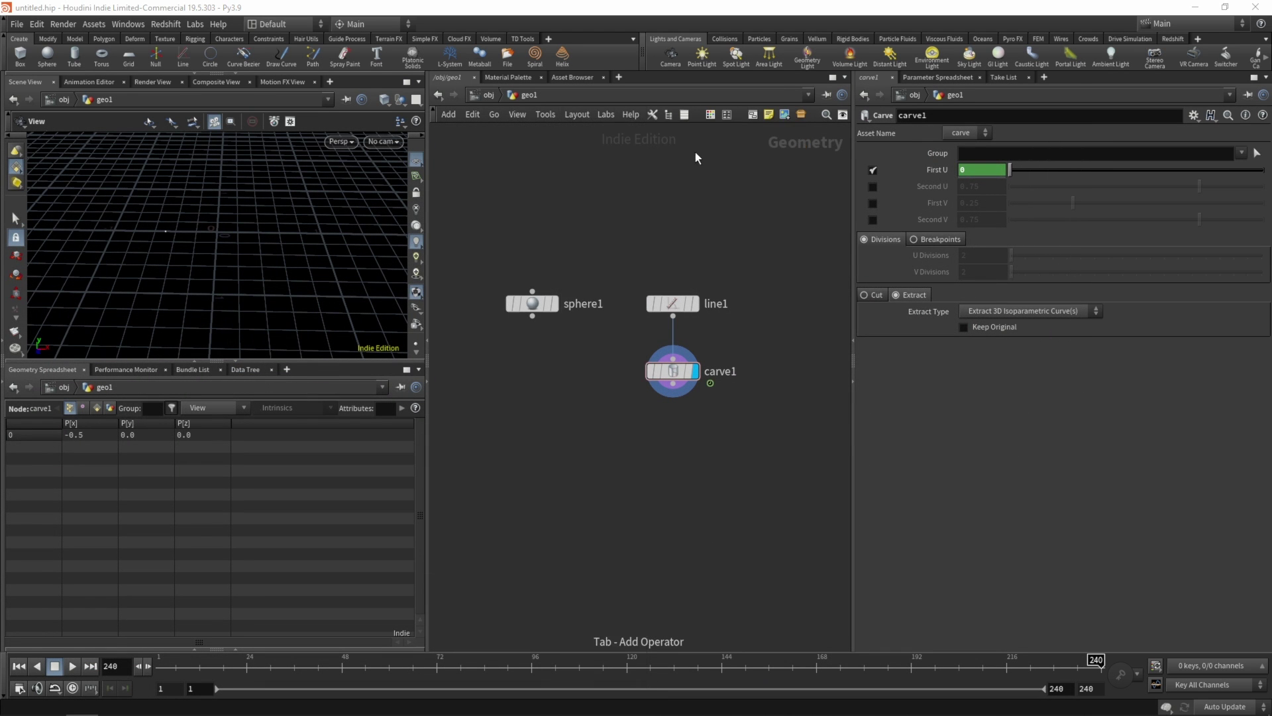
{"action": "left_click", "coordinate": [610, 469]}
{"action": "left_click_drag", "start_coordinate": [532, 317], "coordinate": [602, 490]}
{"action": "left_click", "coordinate": [629, 471]}
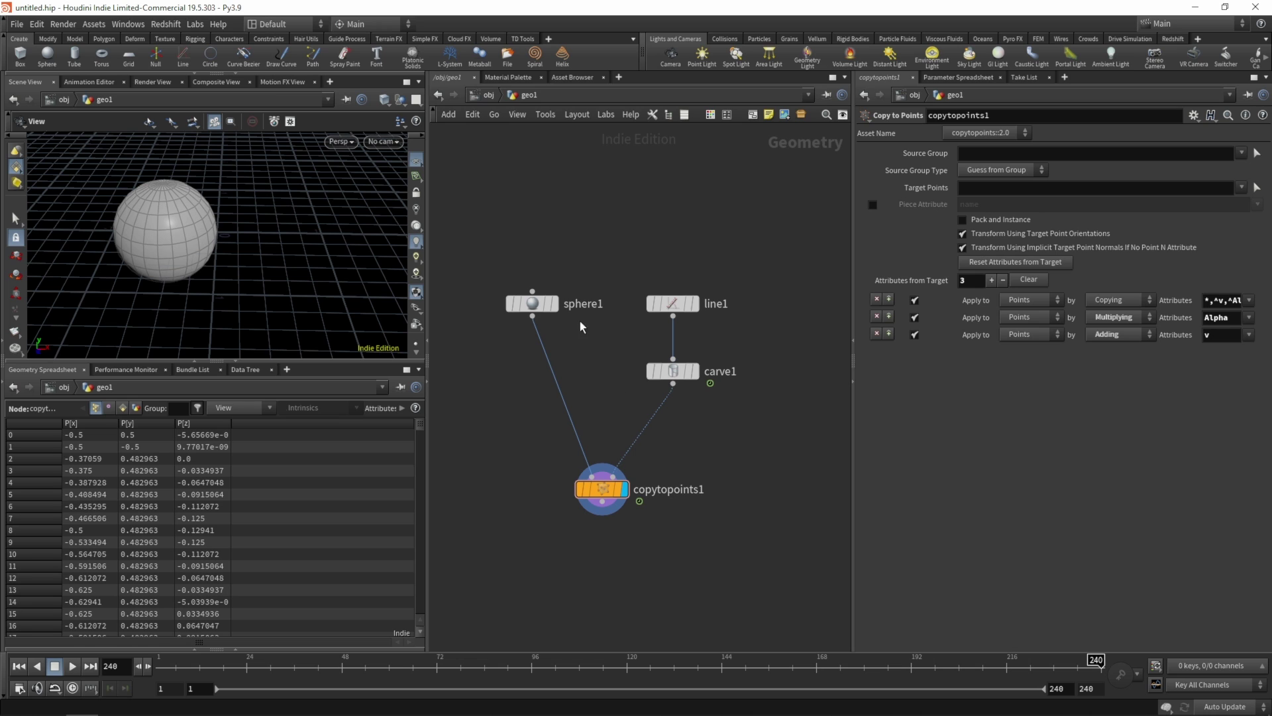
- Set sphere1's Uniform Scale to 0.2 and show line1 as a template
{"action": "key", "text": "Up"}
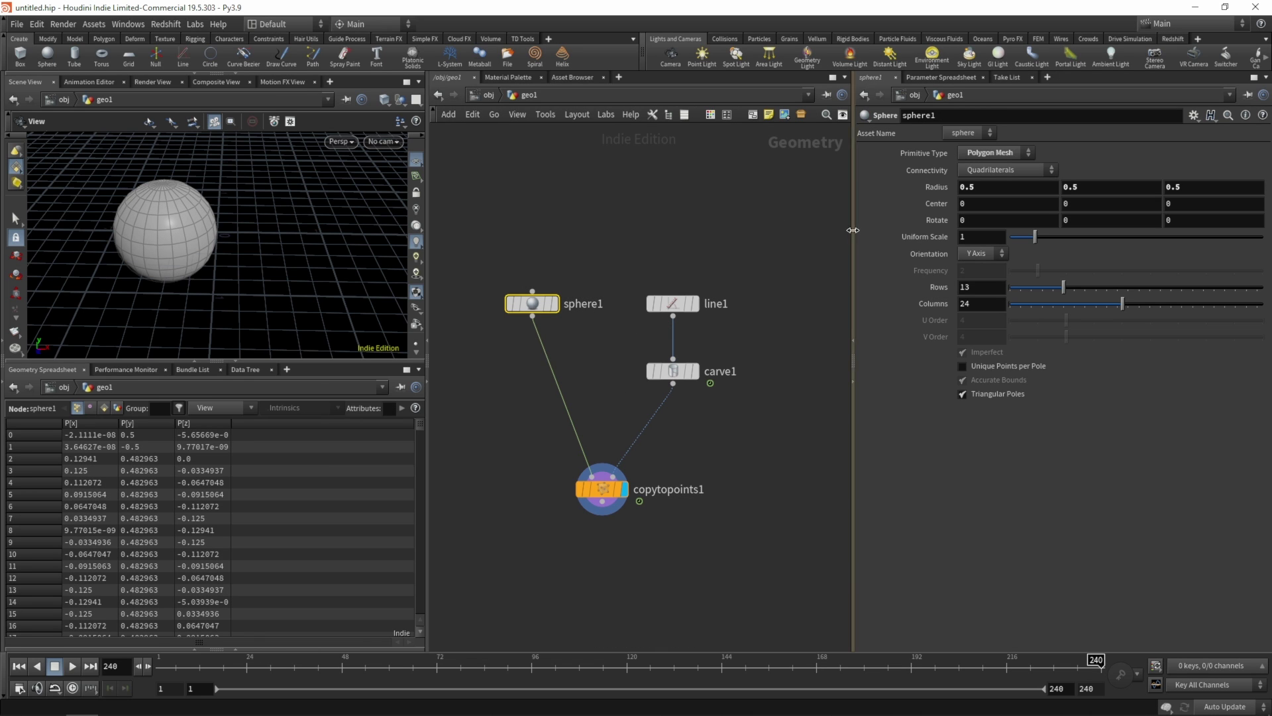
{"action": "left_click_drag", "start_coordinate": [1034, 237], "coordinate": [996, 239]}
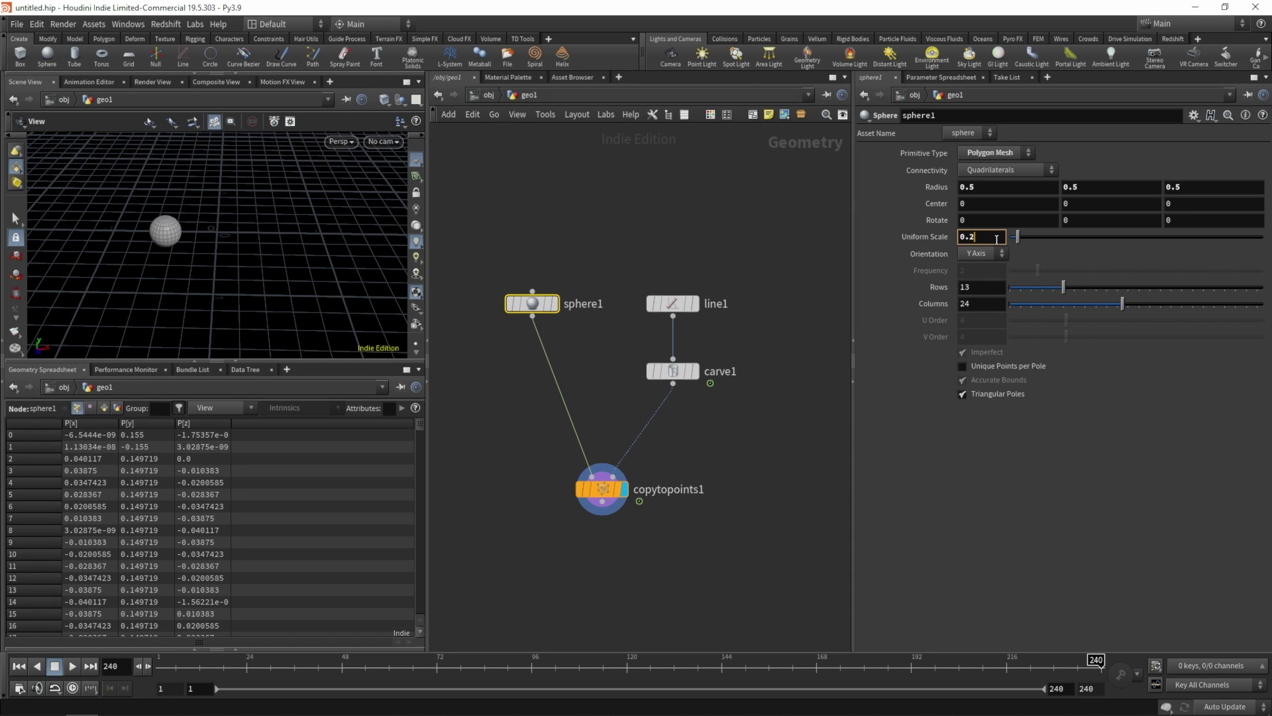
{"action": "key", "text": "Return"}
{"action": "left_click", "coordinate": [689, 304]}
{"action": "scroll", "coordinate": [239, 217], "scroll_direction": "up", "scroll_amount": 5}
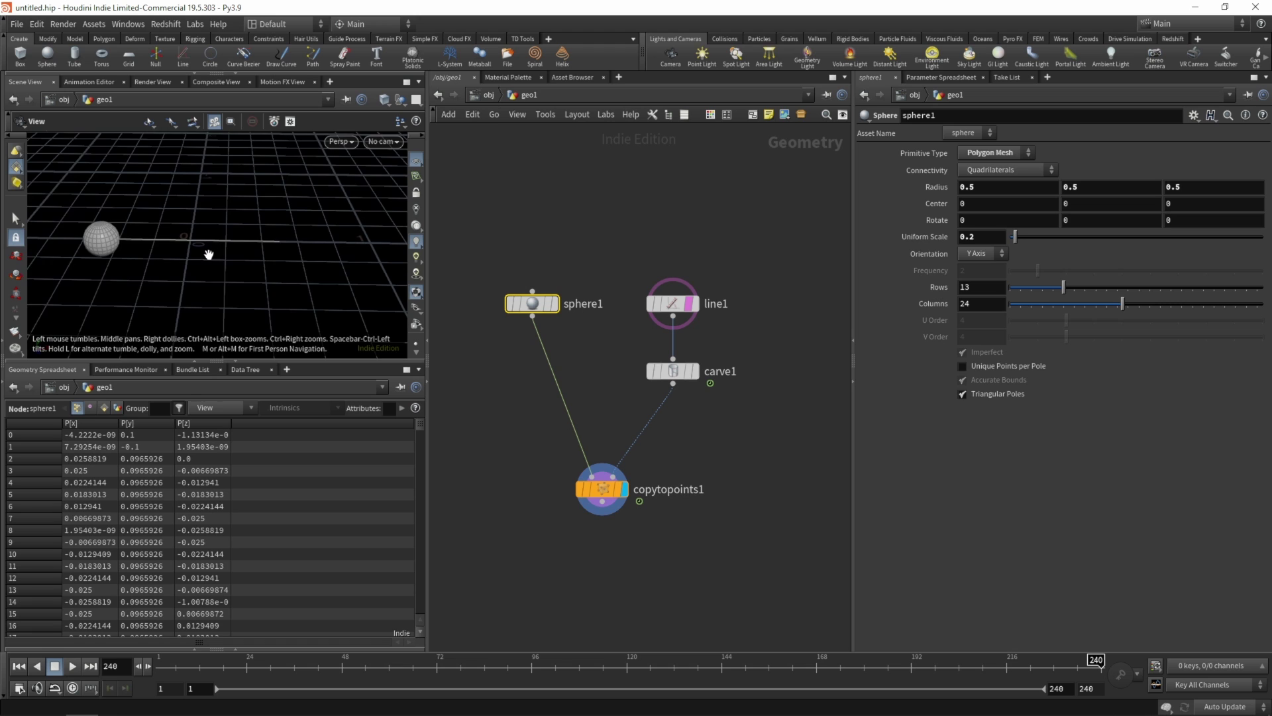
{"action": "left_click_drag", "start_coordinate": [256, 270], "coordinate": [236, 272]}
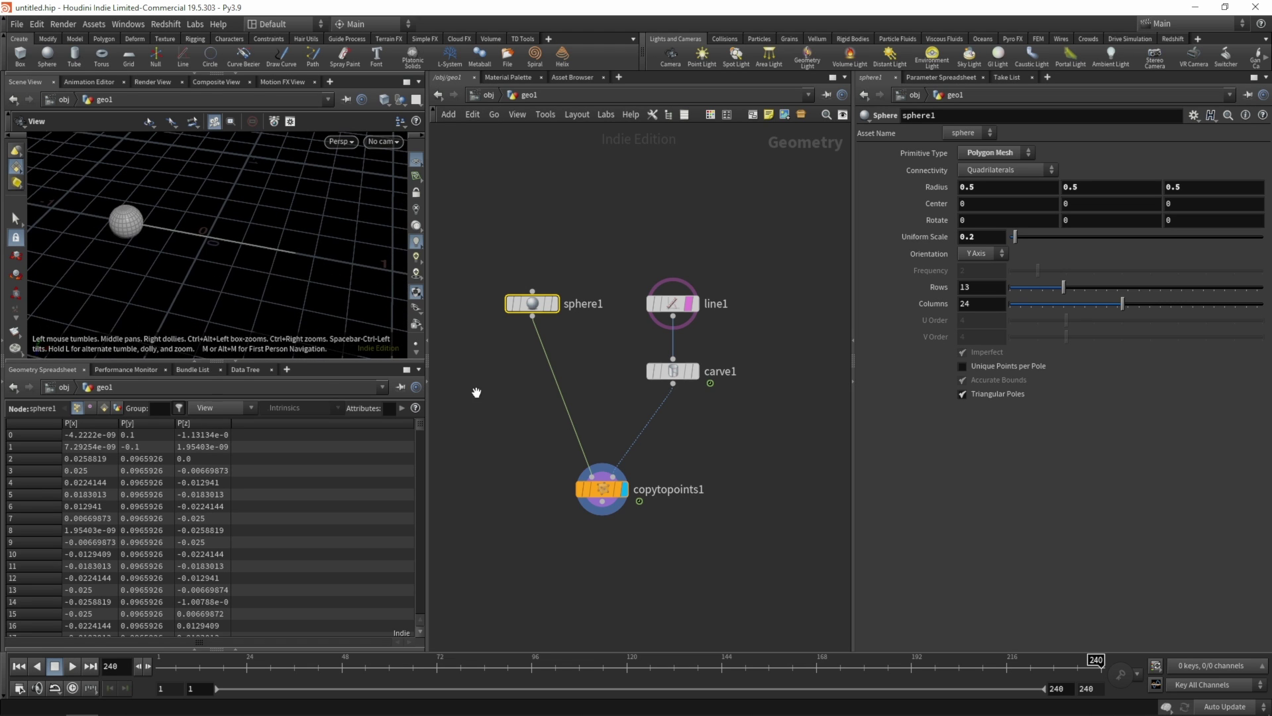
- Enable real-time playback and play the animation from frame 1
{"action": "left_click", "coordinate": [522, 446]}
{"action": "key", "text": "ctrl+Up"}
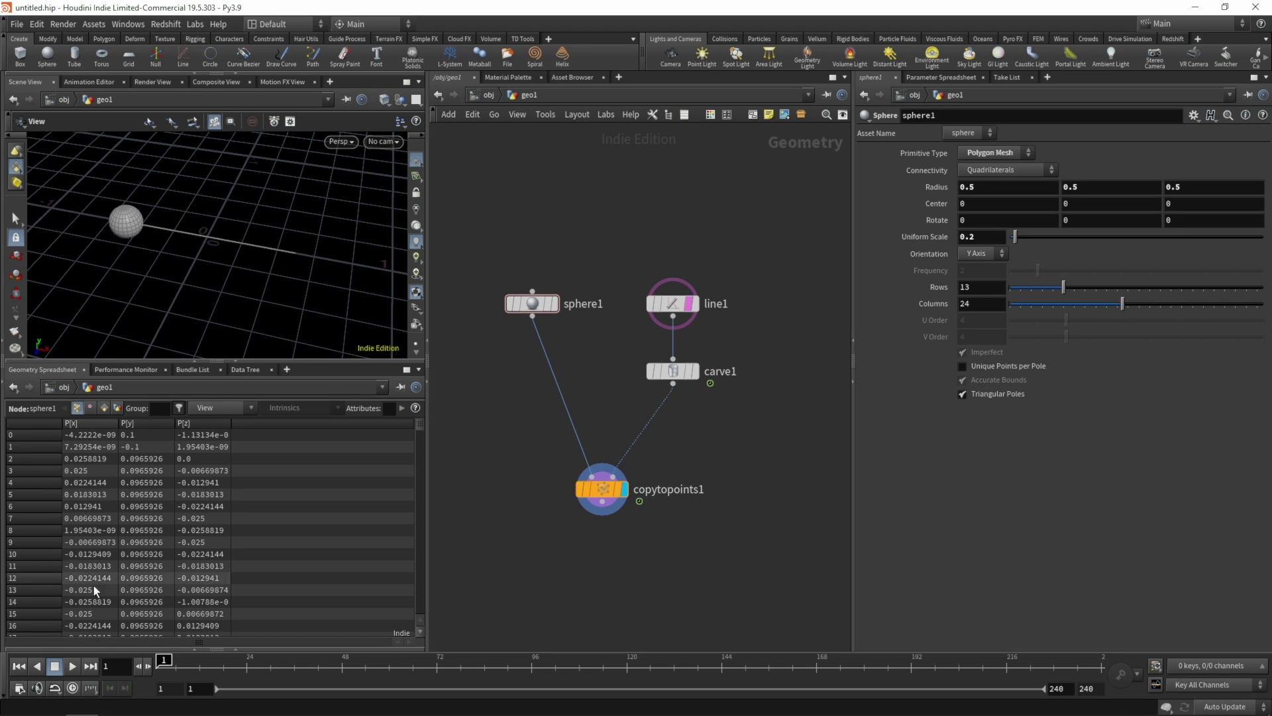
{"action": "left_click", "coordinate": [73, 689]}
{"action": "key", "text": "Up"}
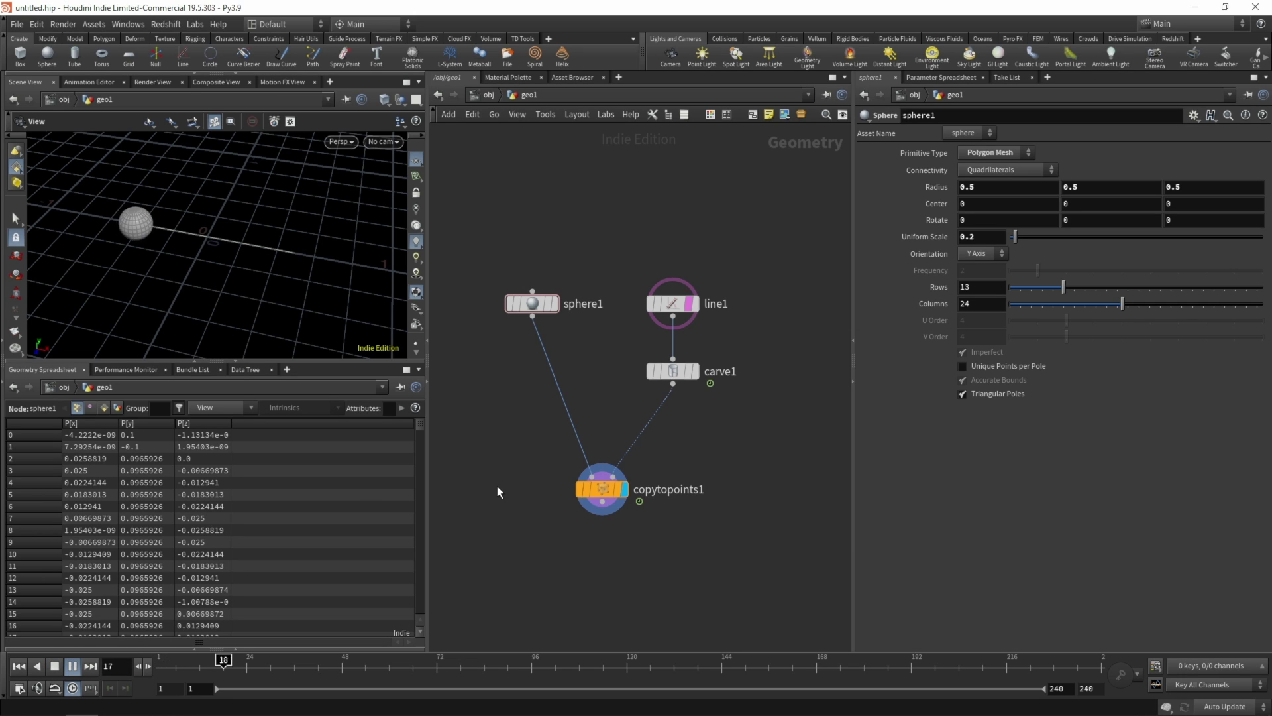
{"action": "key", "text": "Up"}
{"action": "key", "text": "ctrl+Up"}
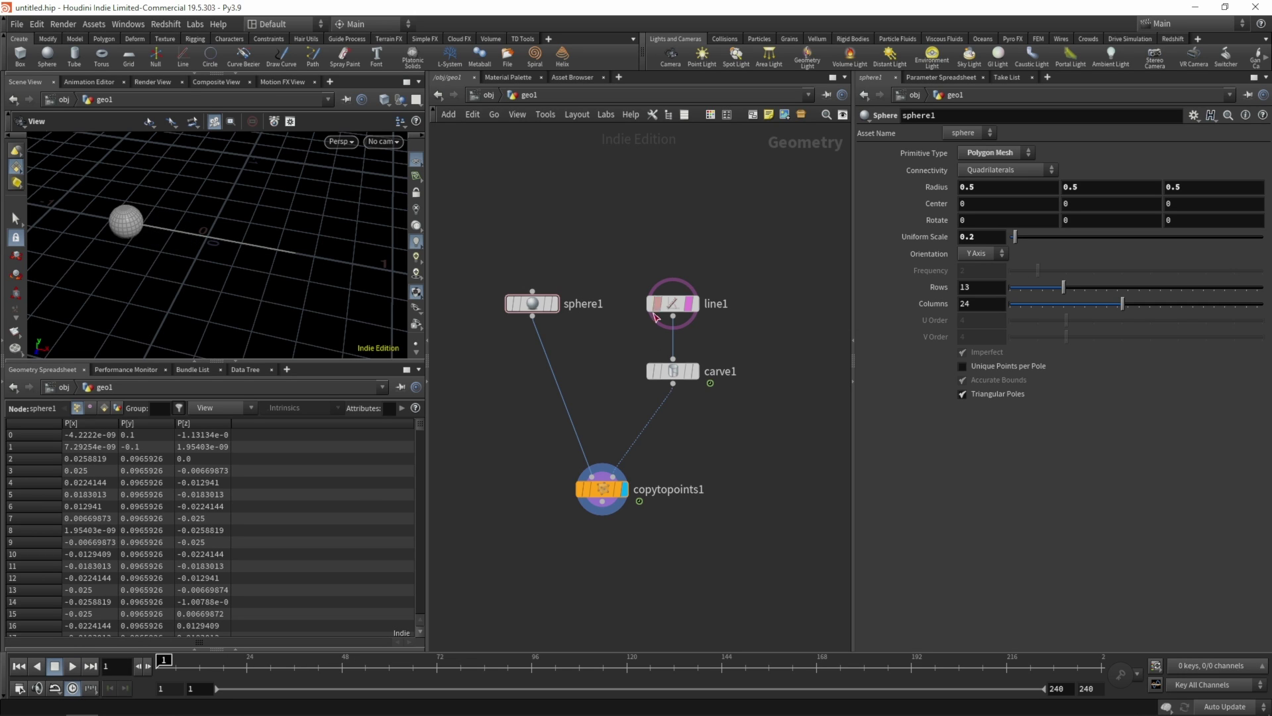
{"action": "left_click", "coordinate": [689, 372]}
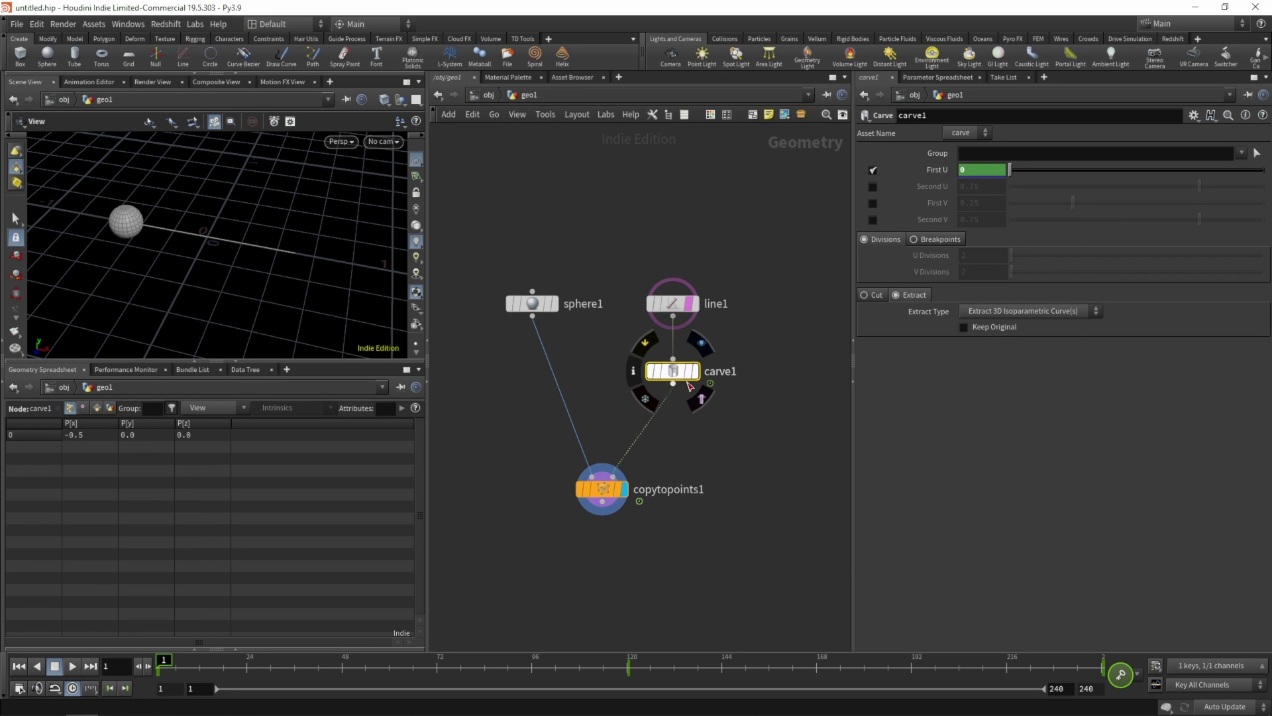
- In First U's animation curve, move the peak key to frame 60 and the last key to frame 120
{"action": "key", "text": "v"}
{"action": "right_click_drag", "start_coordinate": [838, 348], "coordinate": [670, 434]}
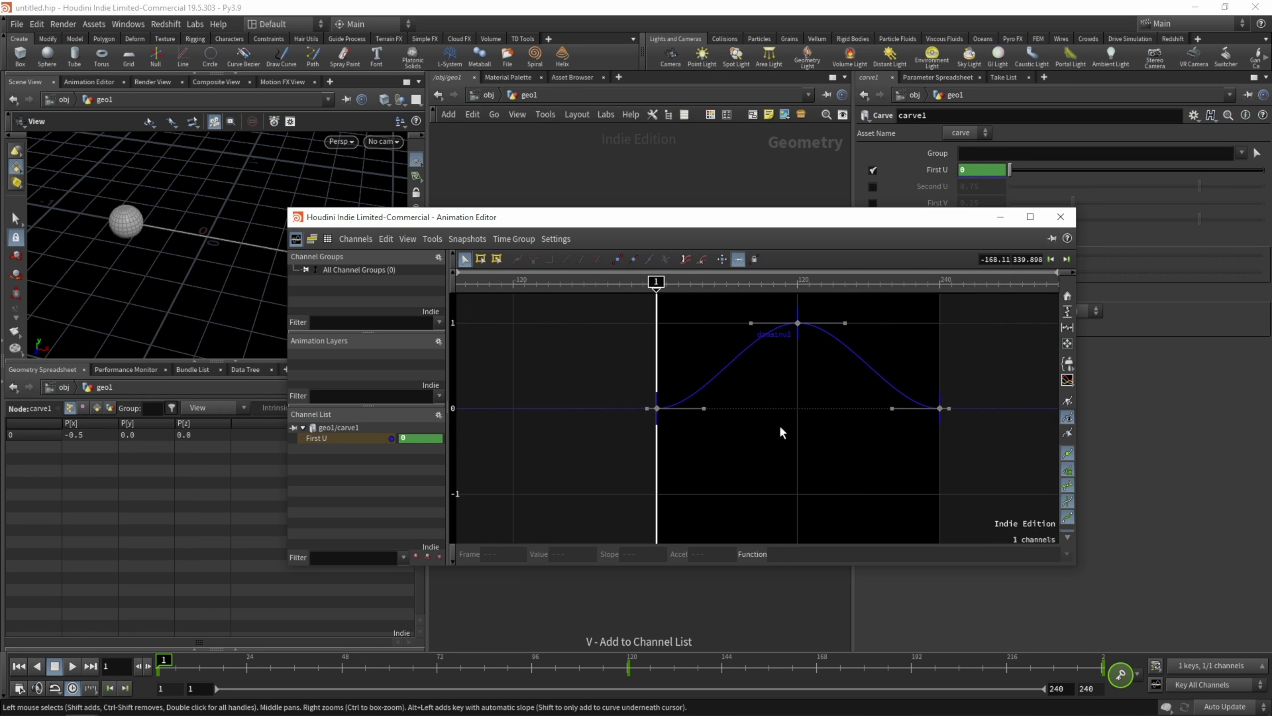
{"action": "middle_click_drag", "start_coordinate": [797, 423], "coordinate": [668, 473]}
{"action": "left_click", "coordinate": [640, 346]}
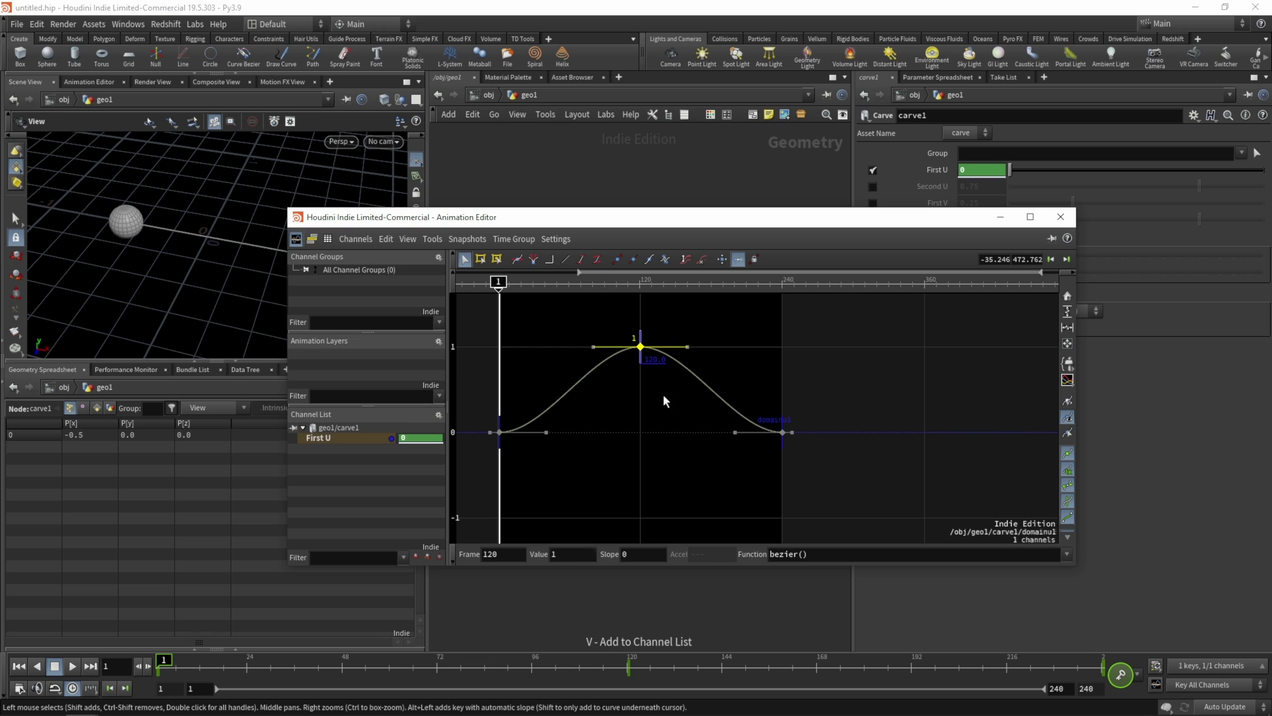
{"action": "double_click", "coordinate": [504, 554]}
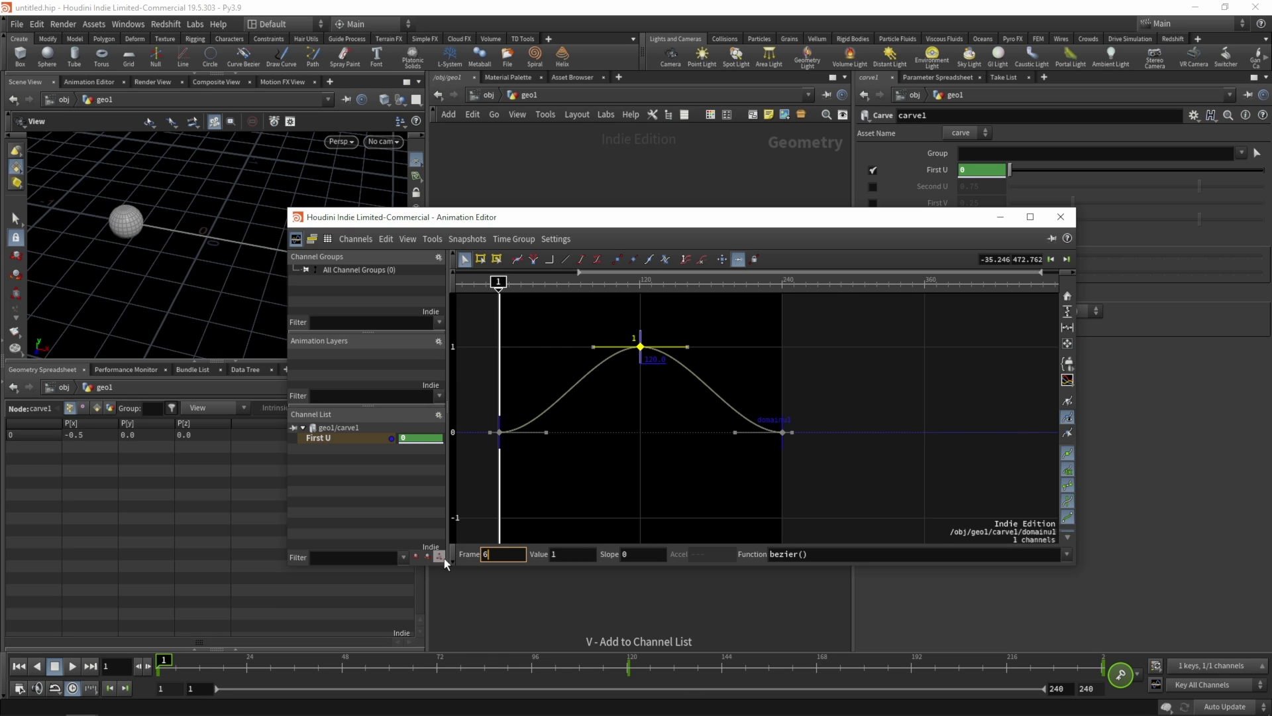
{"action": "key", "text": "Return"}
{"action": "left_click_drag", "start_coordinate": [750, 396], "coordinate": [787, 432]}
{"action": "type", "text": "120"}
{"action": "key", "text": "Return"}
- Set the timeline end frame to 120 and play back the animation
{"action": "double_click", "coordinate": [1066, 685]}
{"action": "type", "text": "120"}
{"action": "key", "text": "Return"}
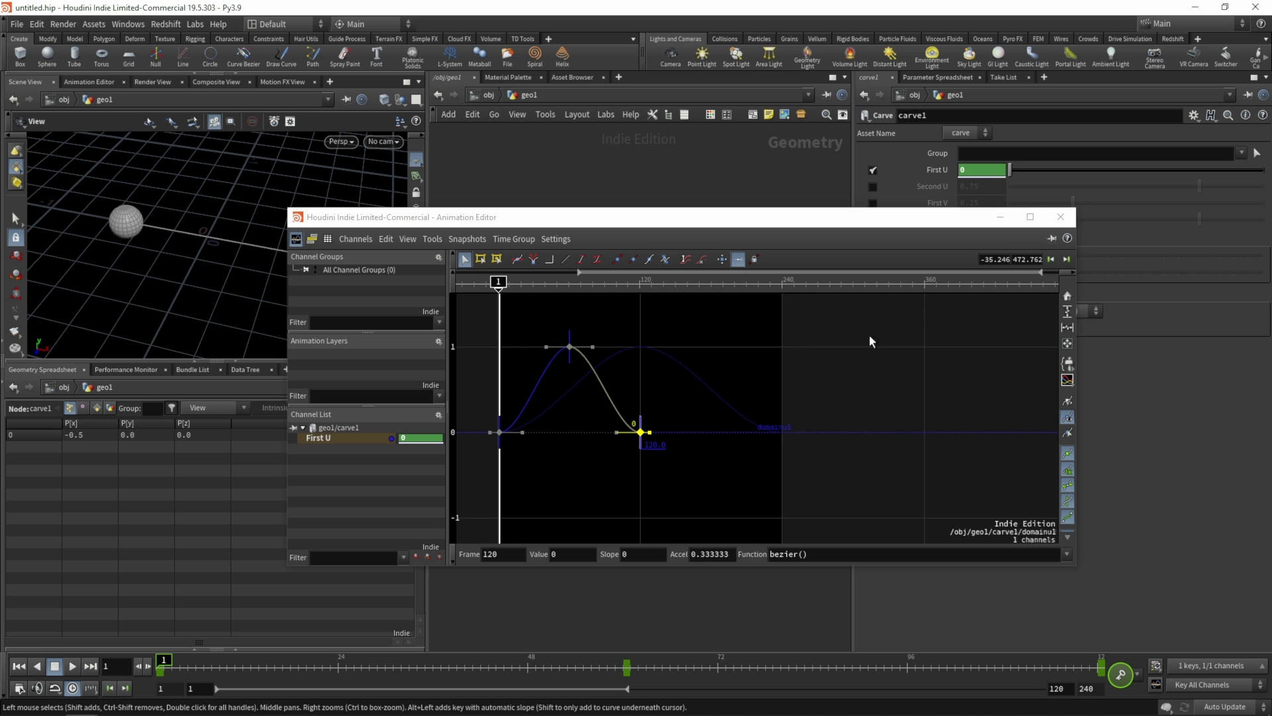
{"action": "left_click", "coordinate": [1061, 217]}
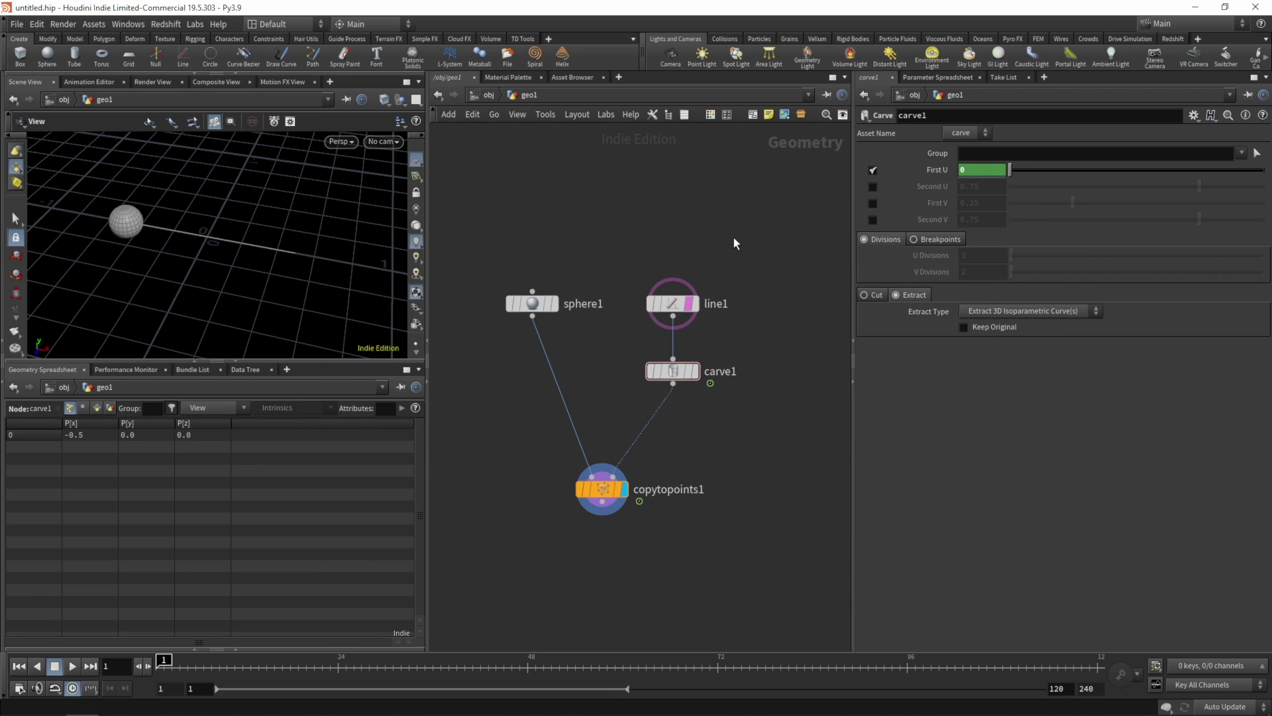
{"action": "key", "text": "Up"}
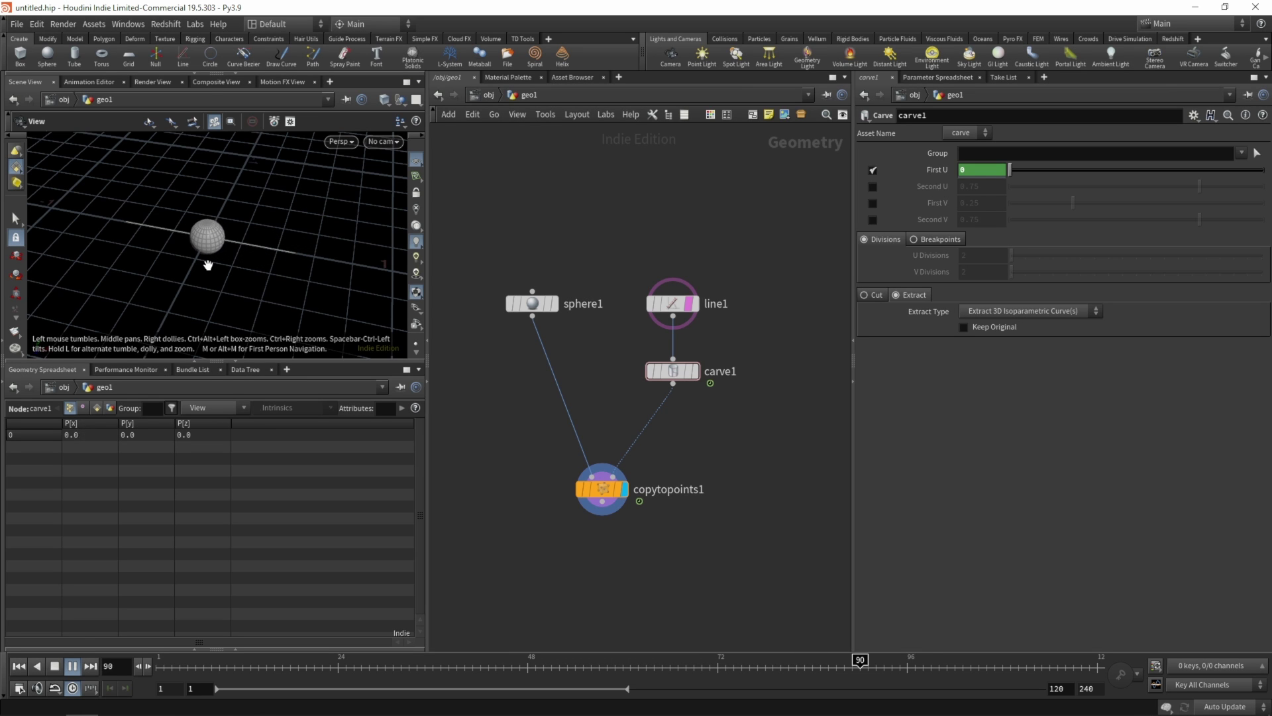
{"action": "key", "text": "Up"}
{"action": "key", "text": "ctrl+Up"}
{"action": "left_click_drag", "start_coordinate": [218, 252], "coordinate": [305, 261]}
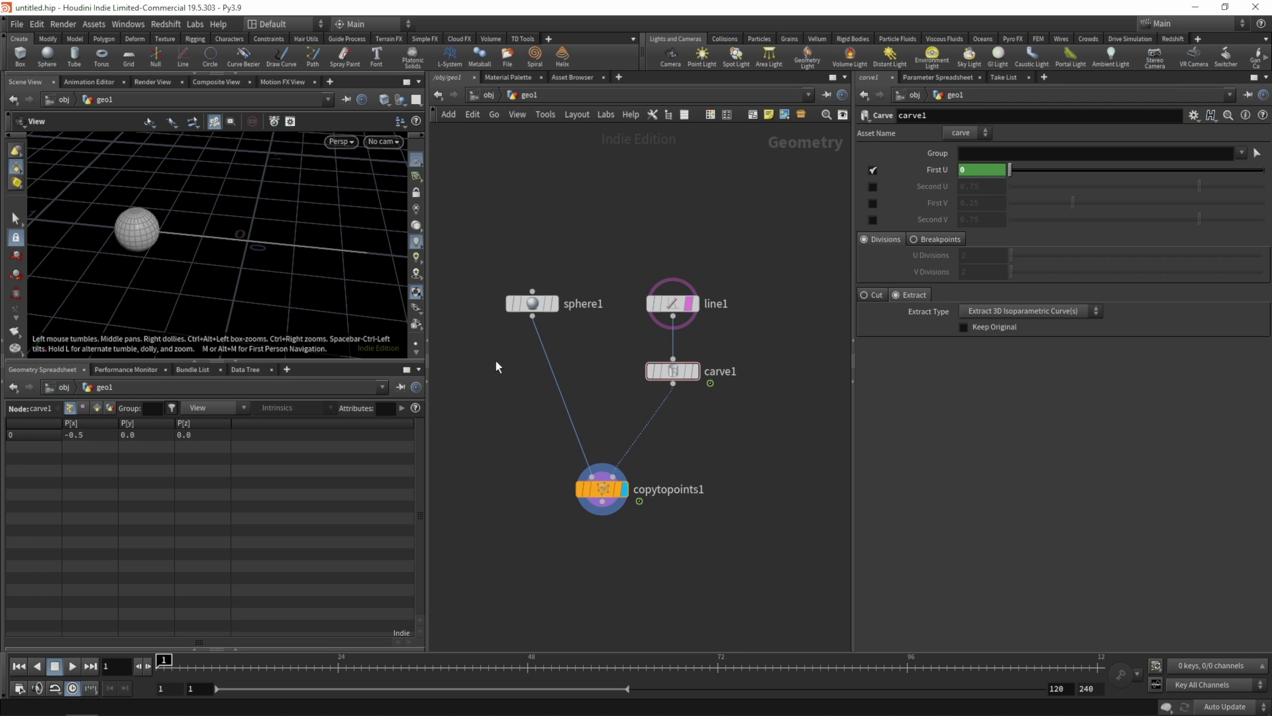
- Insert color1 between sphere1 and copytopoints1 with Class set to Primitive
{"action": "key", "text": "Tab"}
{"action": "type", "text": "color"}
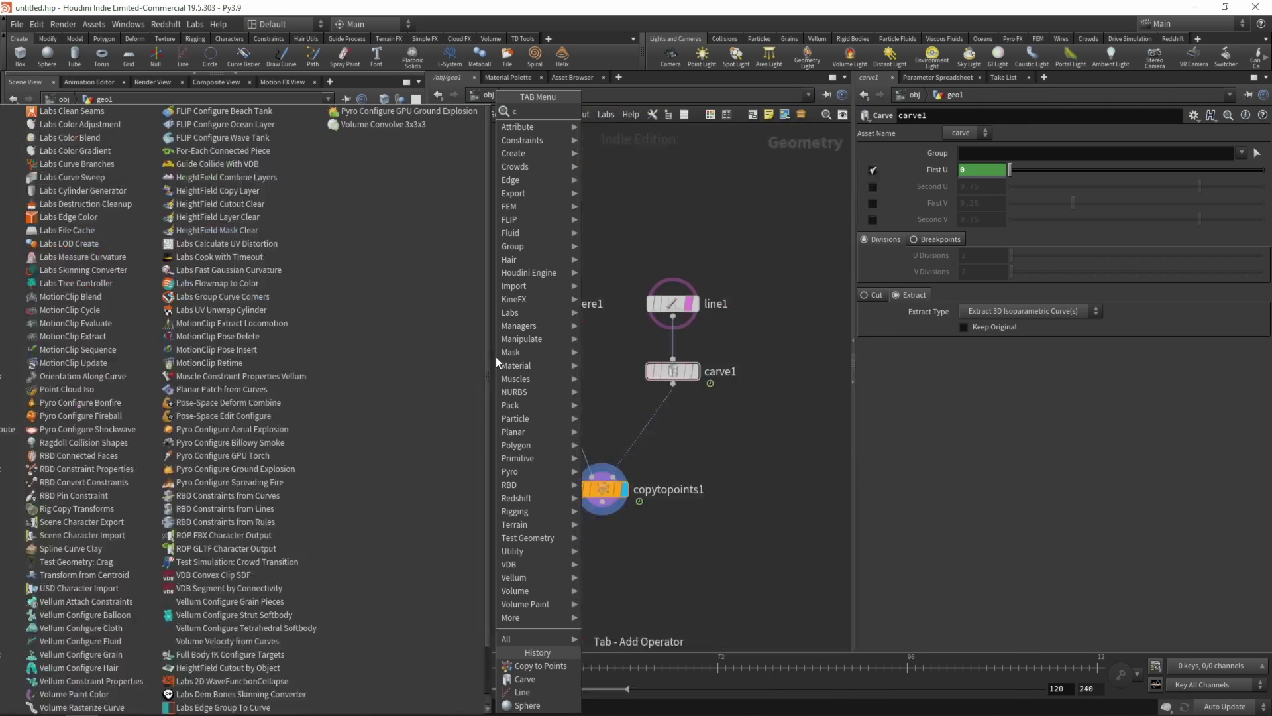
{"action": "left_click", "coordinate": [607, 112]}
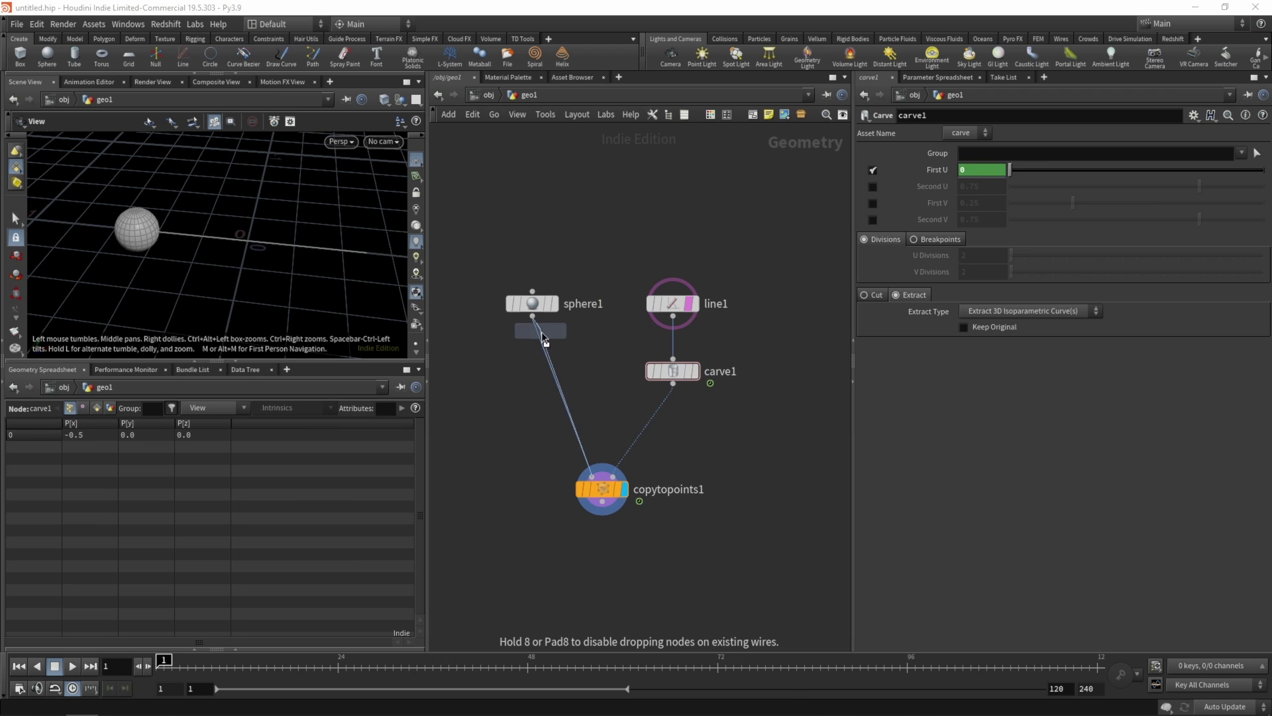
{"action": "left_click", "coordinate": [541, 364]}
{"action": "left_click_drag", "start_coordinate": [542, 369], "coordinate": [542, 378]}
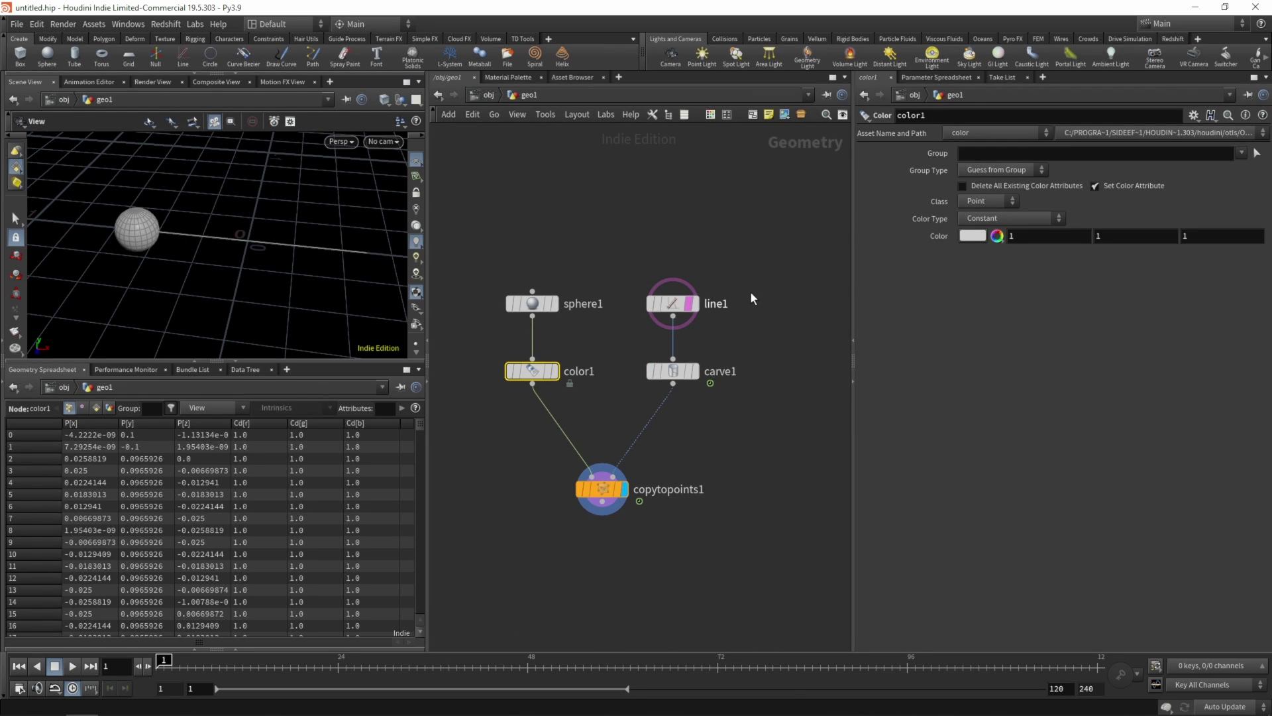
{"action": "left_click", "coordinate": [993, 200]}
{"action": "left_click", "coordinate": [982, 242]}
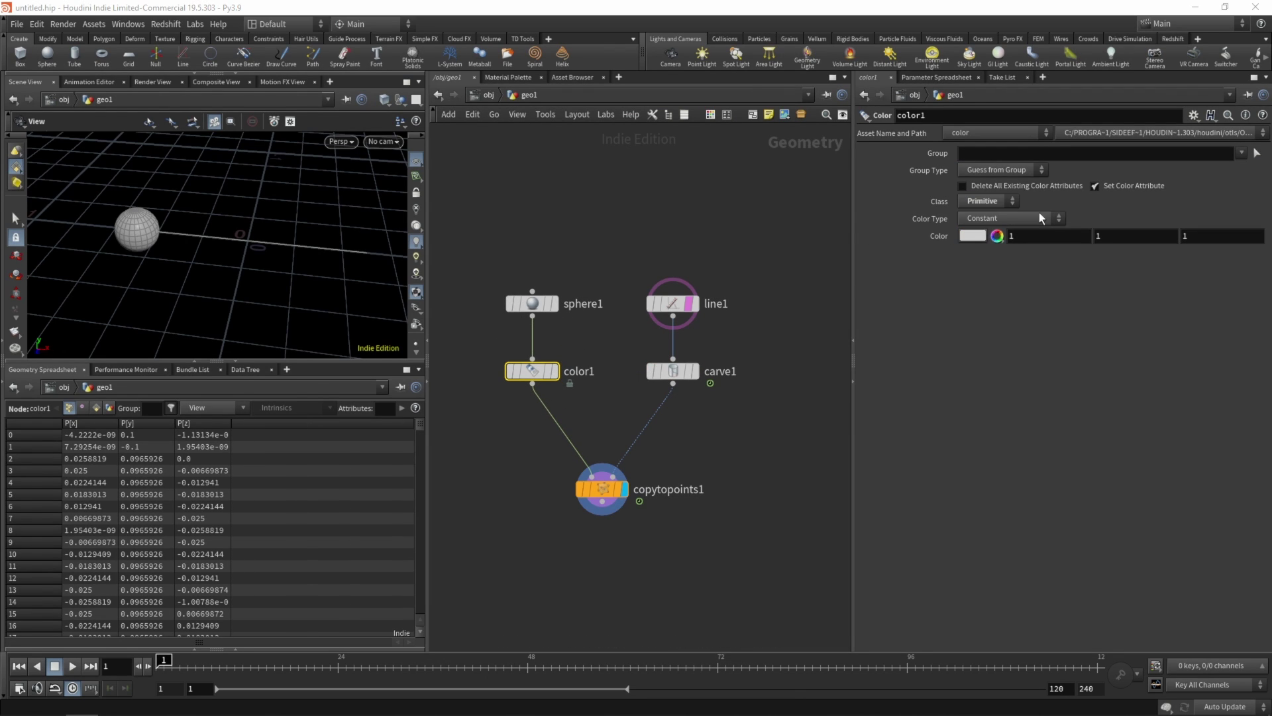
- In Top view, box-select the sphere's upper-right and lower-left quarters as color1's group
{"action": "left_click", "coordinate": [1256, 155]}
{"action": "key", "text": "space+2"}
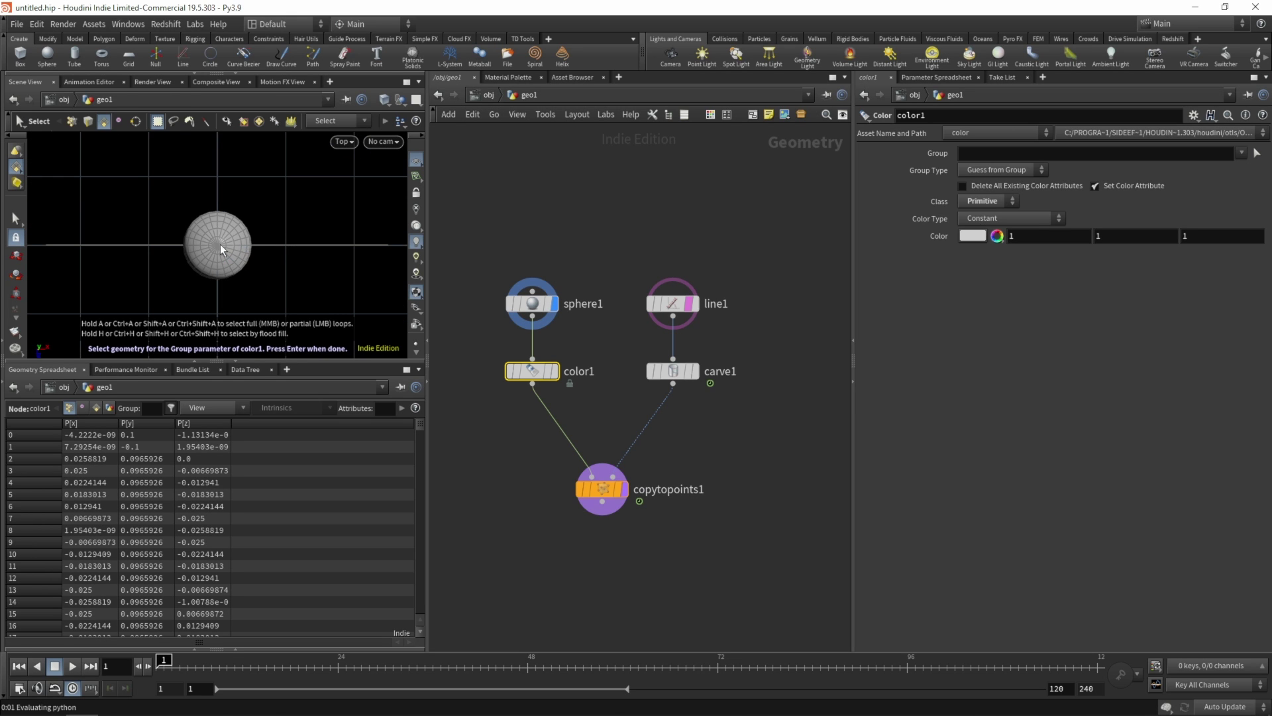
{"action": "right_click_drag", "start_coordinate": [228, 261], "coordinate": [163, 193]}
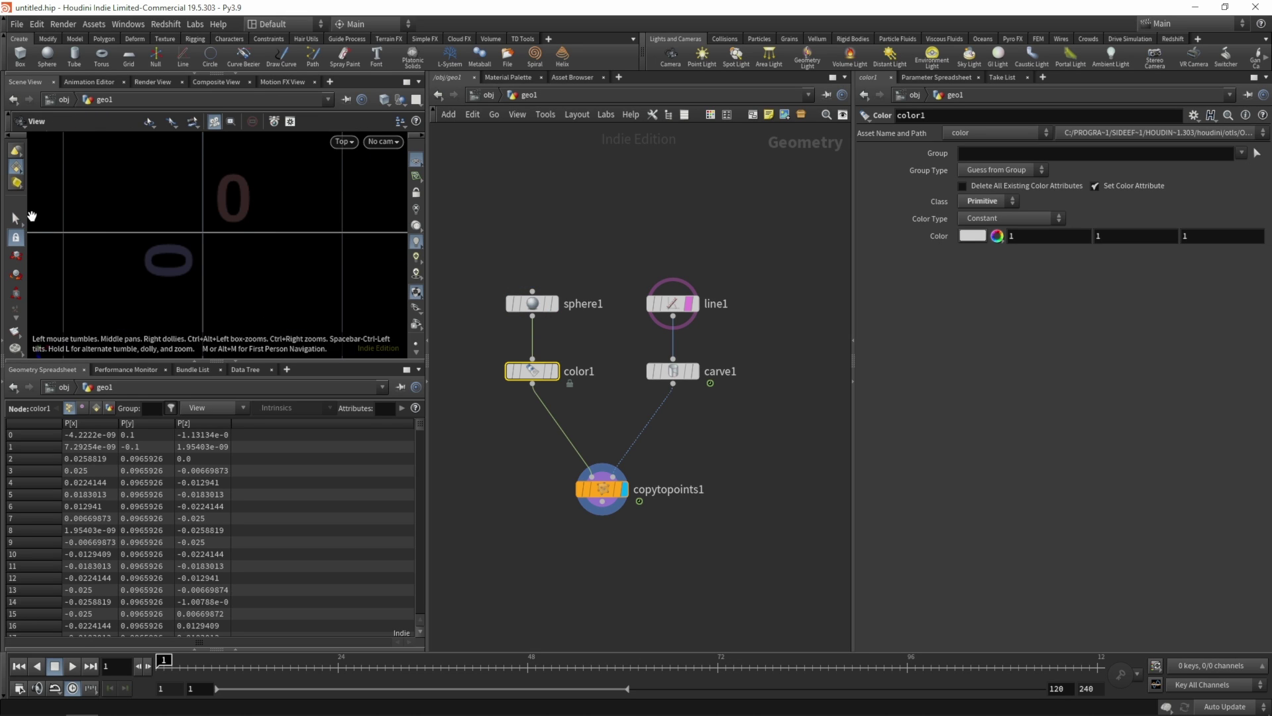
{"action": "left_click_drag", "start_coordinate": [545, 387], "coordinate": [546, 386]}
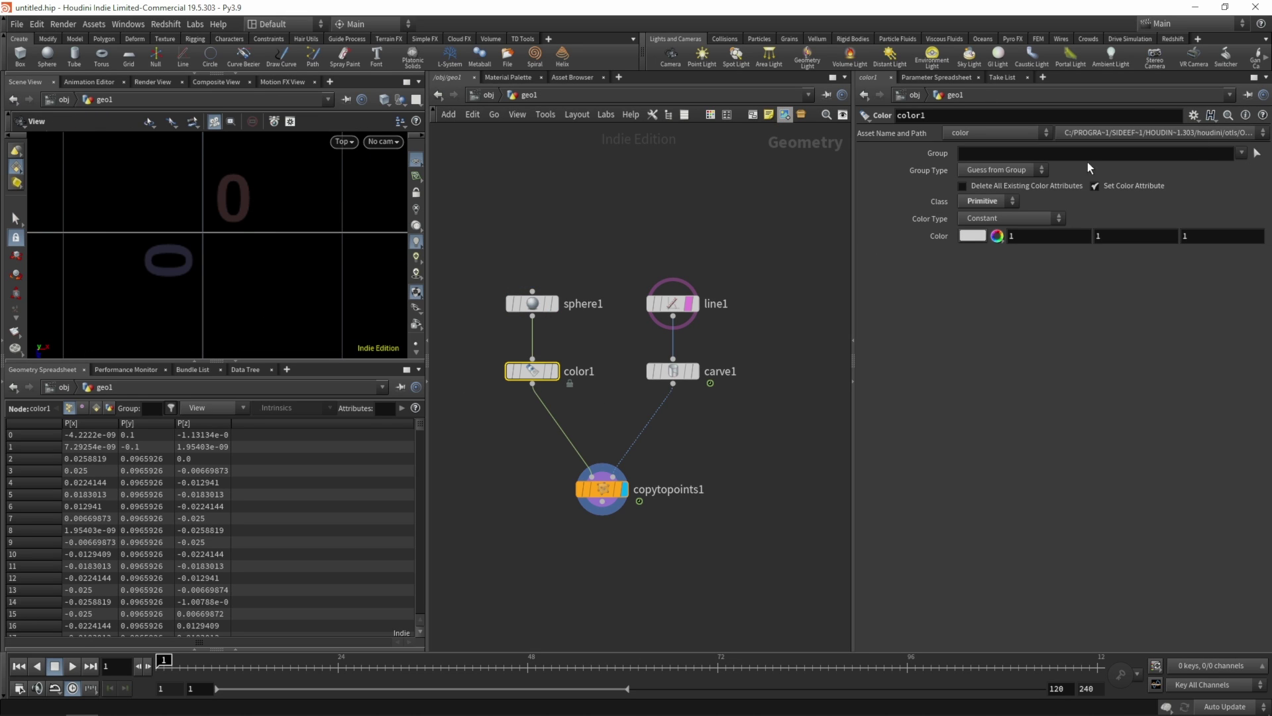
{"action": "left_click", "coordinate": [1257, 153]}
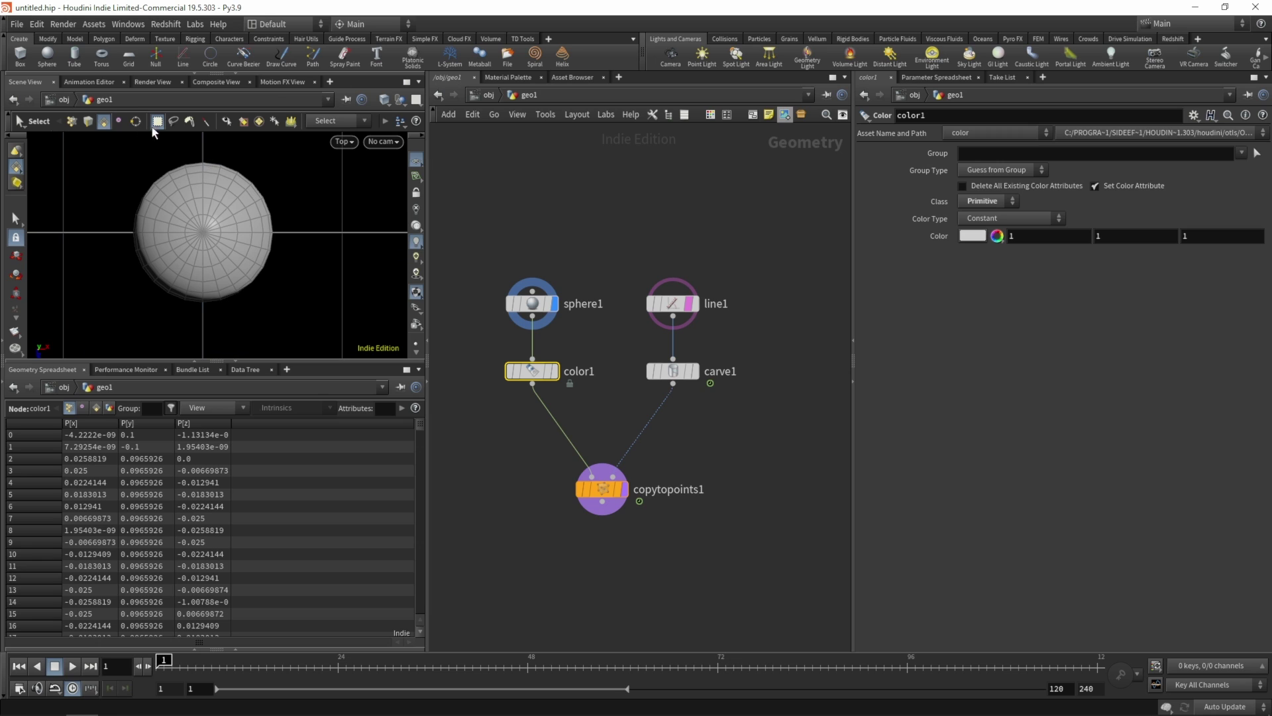
{"action": "left_click_drag", "start_coordinate": [208, 153], "coordinate": [287, 228]}
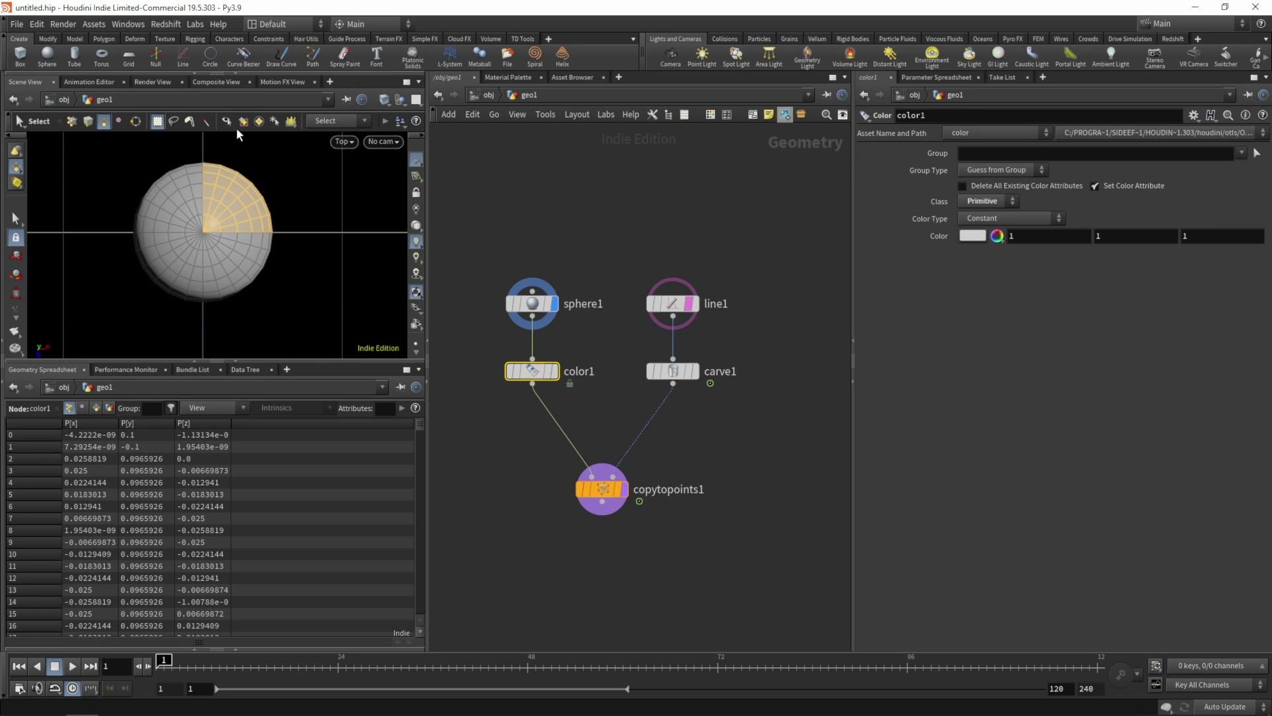
{"action": "left_click", "coordinate": [279, 159]}
{"action": "left_click_drag", "start_coordinate": [208, 147], "coordinate": [273, 226]}
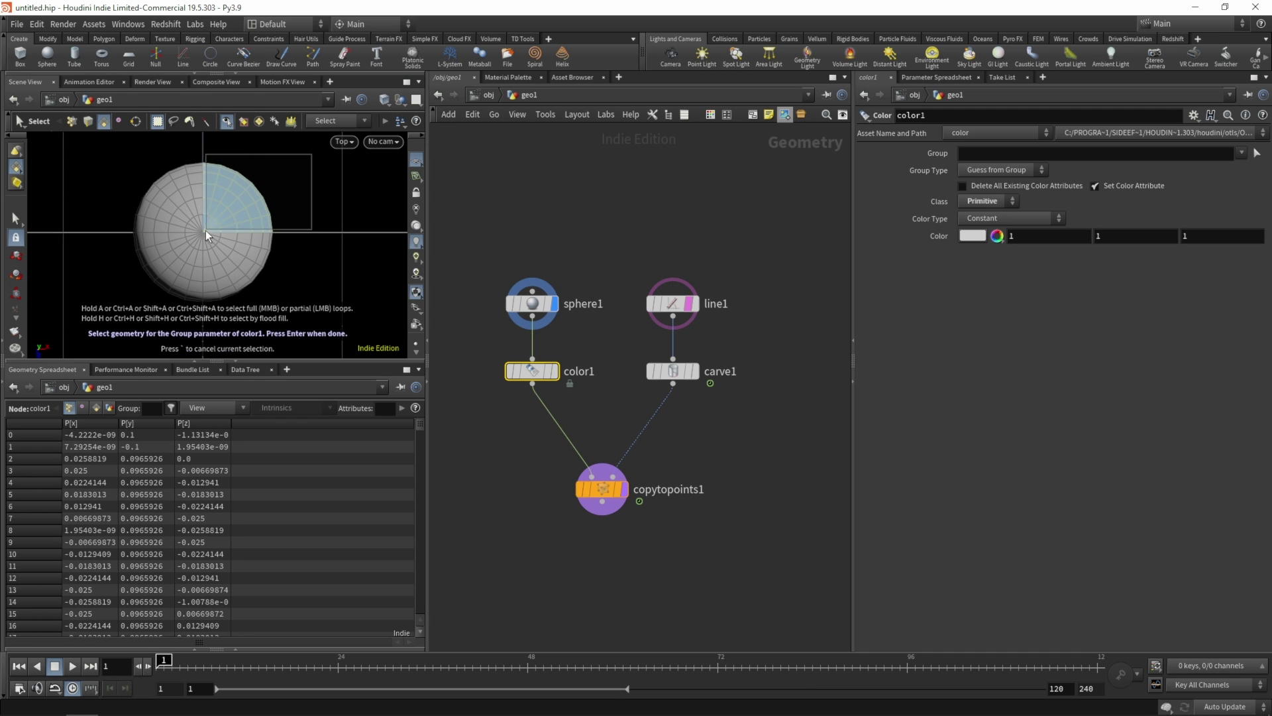
{"action": "left_click_drag", "start_coordinate": [131, 308], "coordinate": [201, 236], "text": "shift"}
{"action": "key", "text": "Return"}
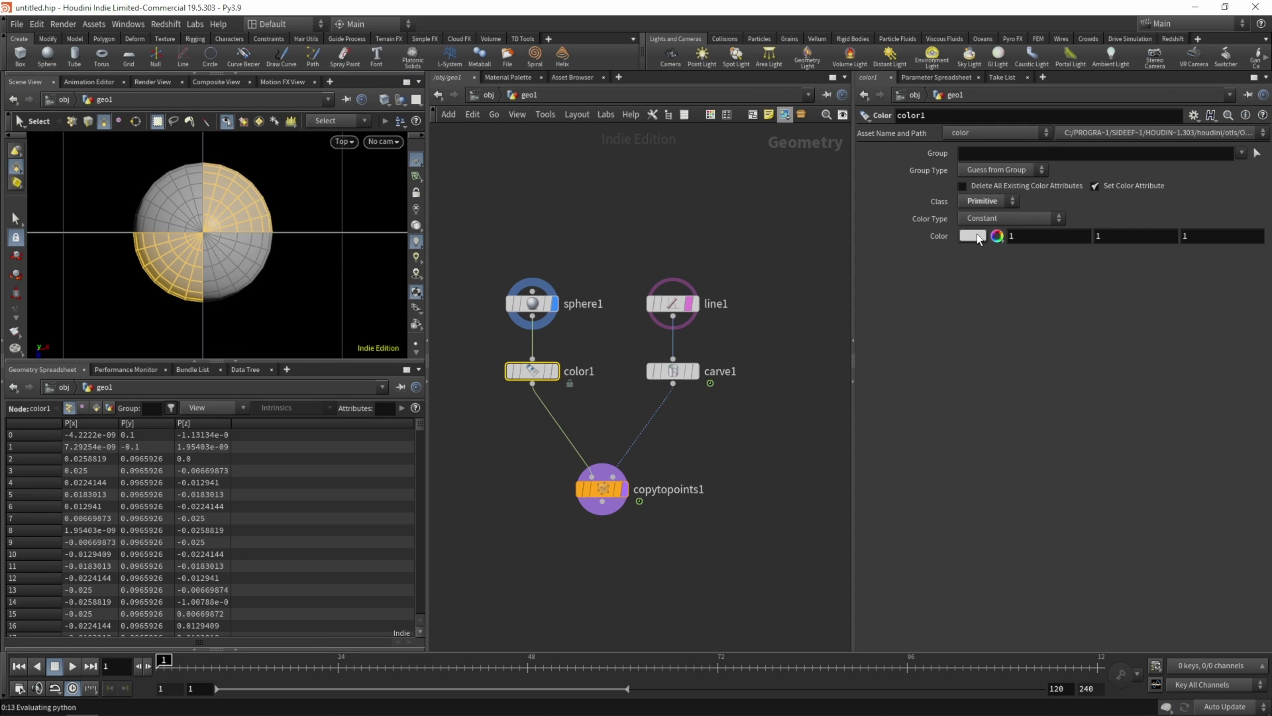
- Set color1's Color to dark grey 0.2
{"action": "left_click", "coordinate": [973, 236]}
{"action": "left_click", "coordinate": [1071, 210]}
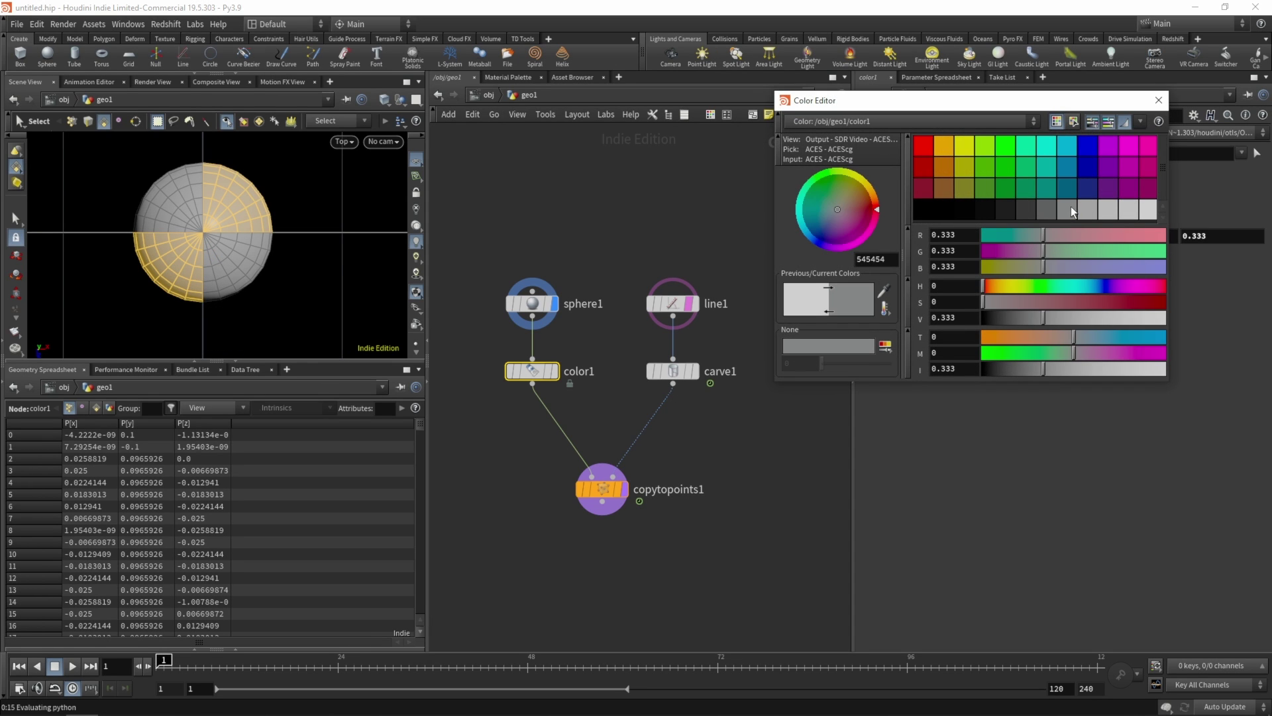
{"action": "left_click", "coordinate": [1090, 208]}
{"action": "left_click", "coordinate": [1072, 208]}
{"action": "left_click", "coordinate": [1048, 208]}
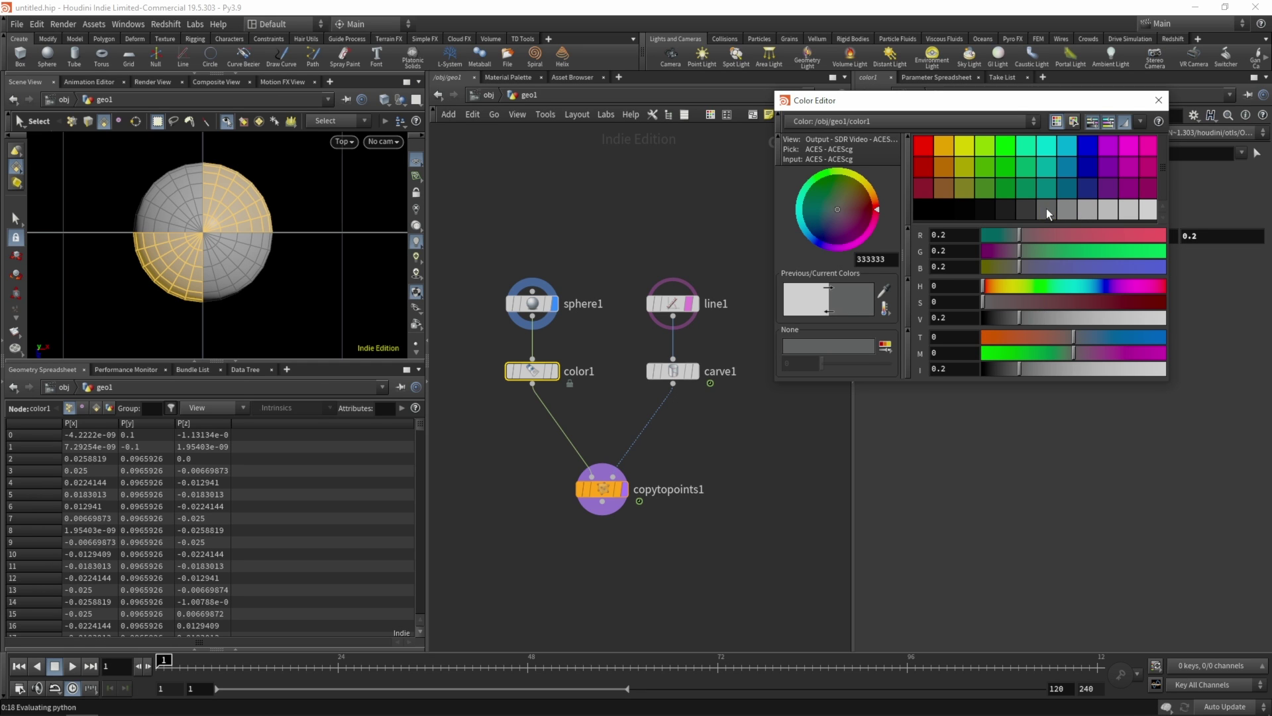
{"action": "left_click", "coordinate": [1159, 100]}
- Re-pick color1's group in Bottom view (lower-left plus upper-right quarters) and inspect the checker in perspective
{"action": "key", "text": "Return"}
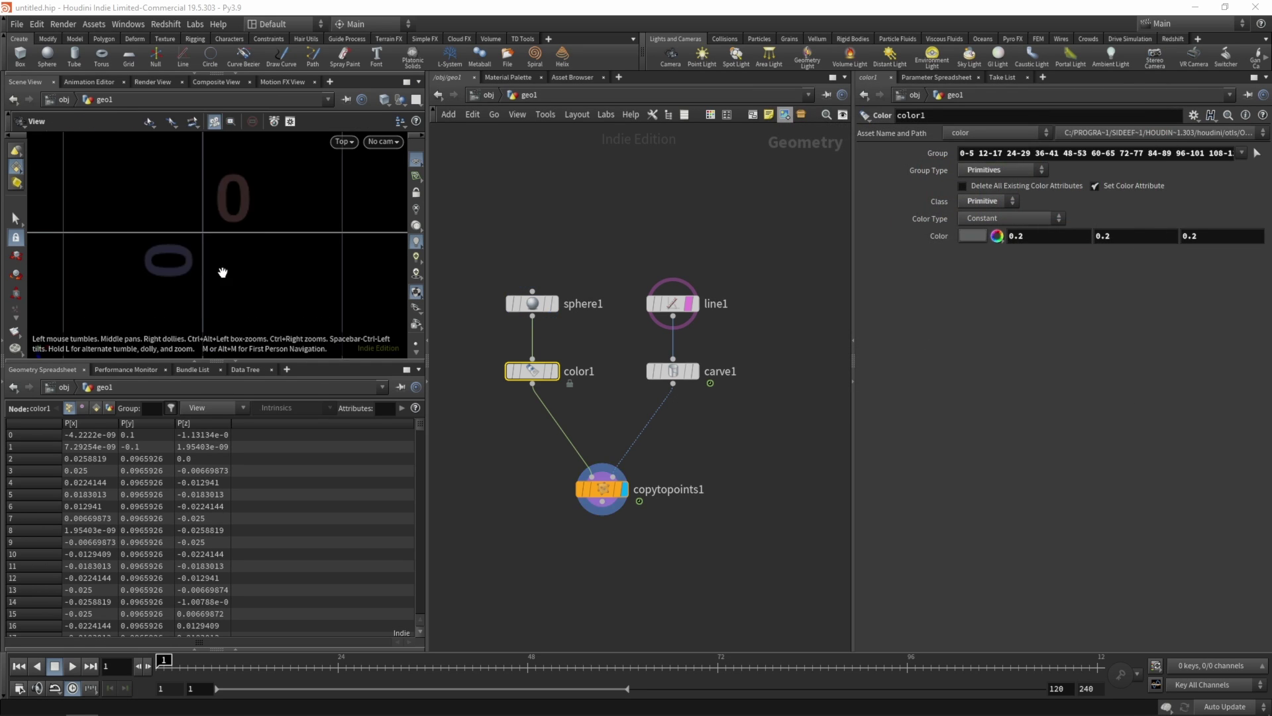
{"action": "key", "text": "space+2"}
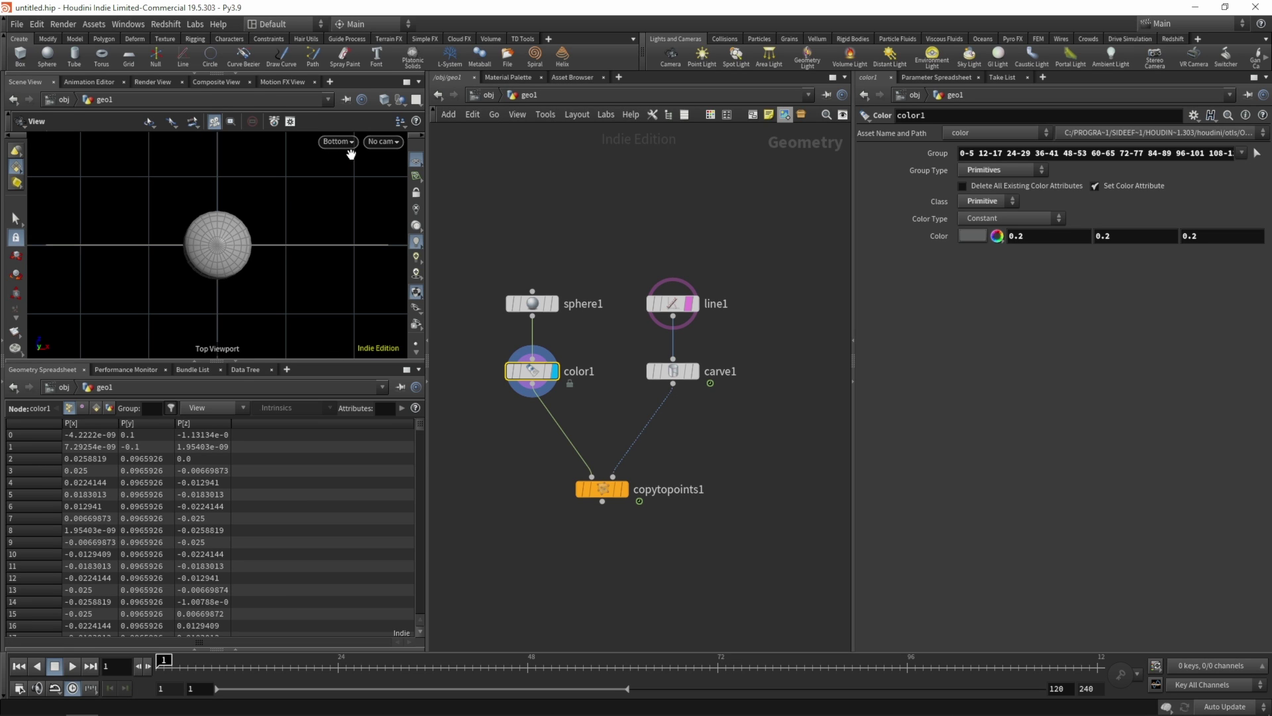
{"action": "left_click", "coordinate": [1257, 153]}
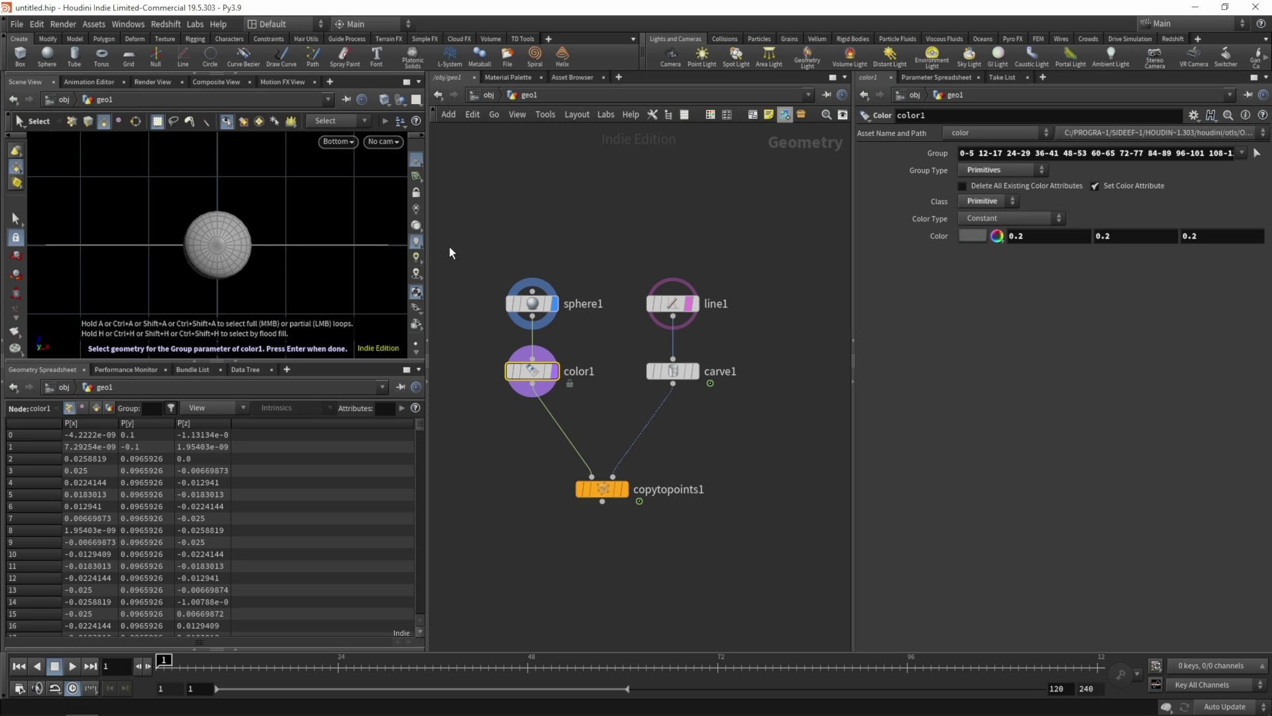
{"action": "right_click_drag", "start_coordinate": [203, 263], "coordinate": [273, 168]}
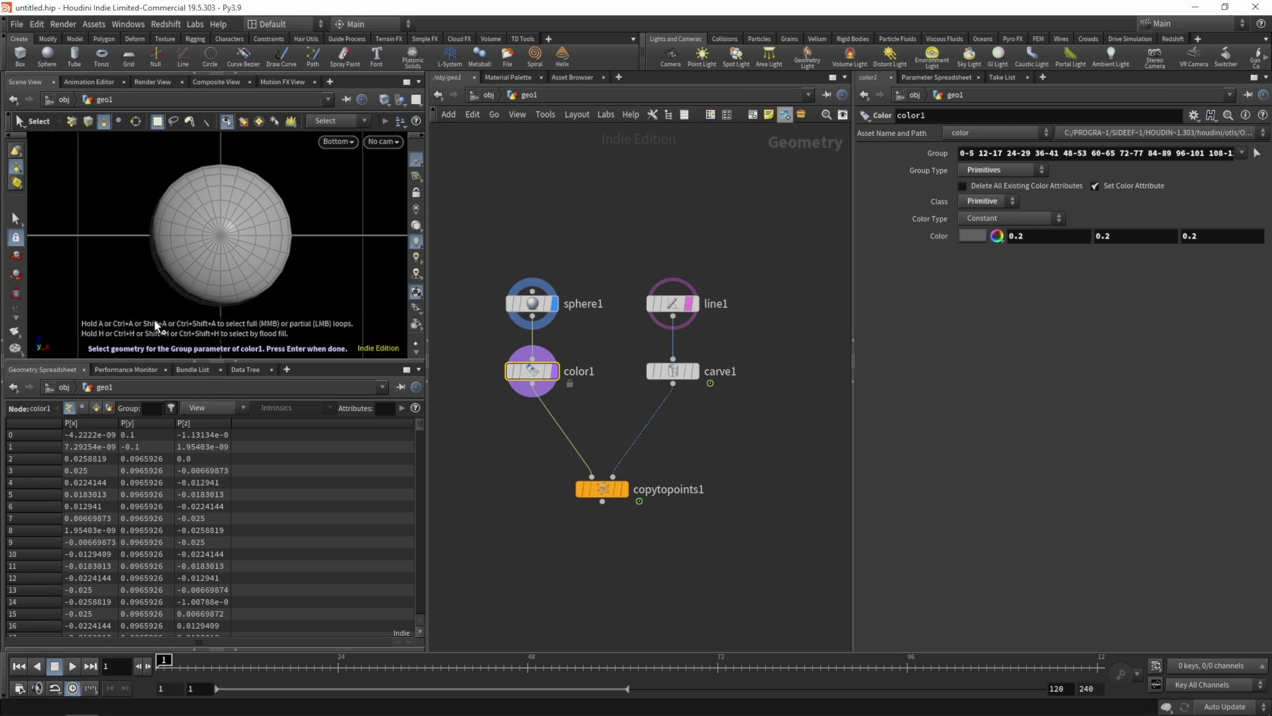
{"action": "left_click_drag", "start_coordinate": [162, 307], "coordinate": [215, 240]}
{"action": "left_click_drag", "start_coordinate": [165, 282], "coordinate": [216, 238]}
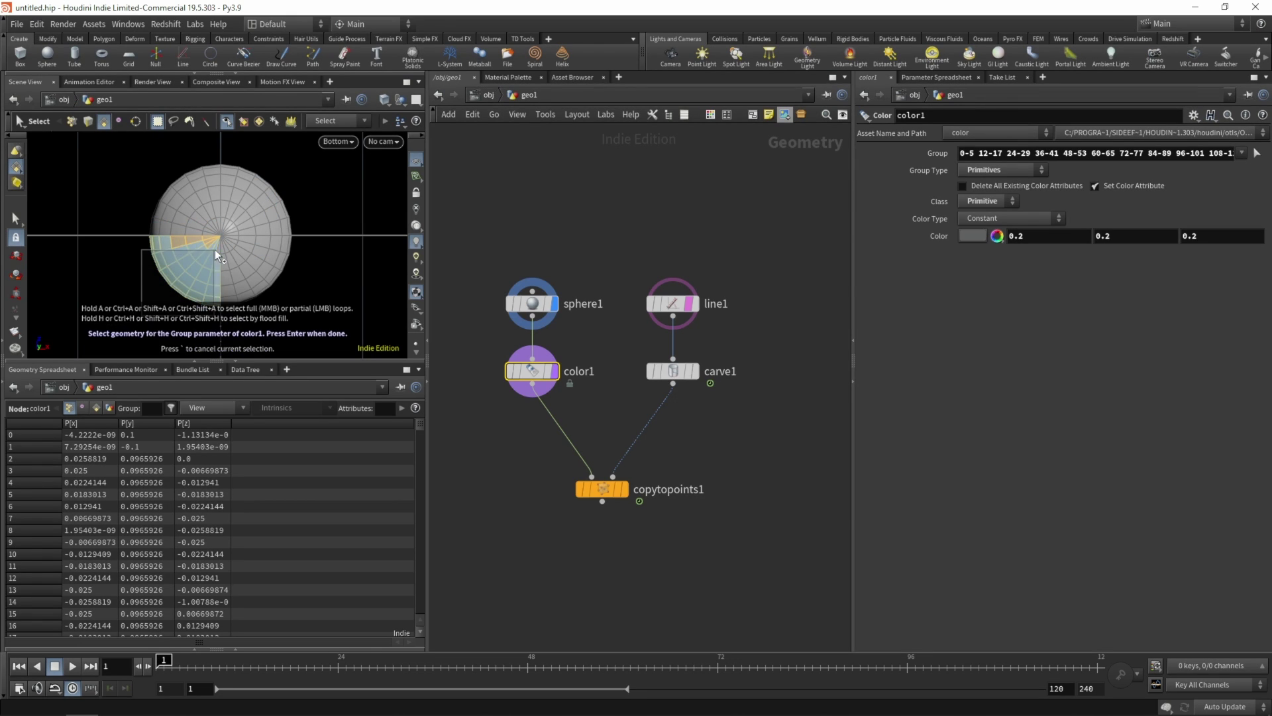
{"action": "left_click_drag", "start_coordinate": [293, 153], "coordinate": [221, 233], "text": "shift"}
{"action": "key", "text": "Return"}
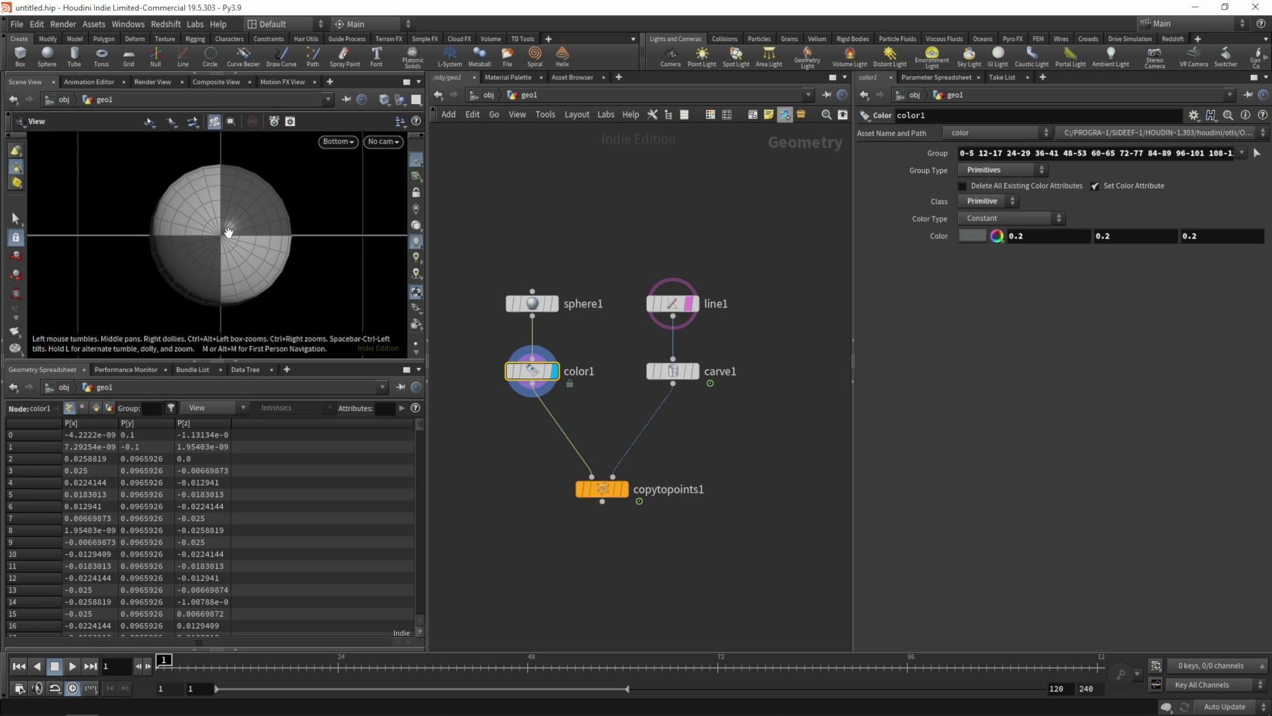
{"action": "key", "text": "space+1"}
{"action": "left_click_drag", "start_coordinate": [242, 246], "coordinate": [245, 204]}
{"action": "mouse_move", "coordinate": [249, 273]}
{"action": "left_mouse_down"}
{"action": "mouse_move", "coordinate": [227, 216]}
{"action": "mouse_move", "coordinate": [235, 273]}
{"action": "mouse_move", "coordinate": [238, 206]}
{"action": "mouse_move", "coordinate": [227, 237]}
{"action": "mouse_move", "coordinate": [249, 250]}
{"action": "mouse_move", "coordinate": [268, 196]}
{"action": "mouse_move", "coordinate": [255, 268]}
{"action": "left_mouse_up"}
- Add color2 after color1 and loop-select the face ring near the sphere's top as its group
{"action": "key", "text": "Tab"}
{"action": "type", "text": "color"}
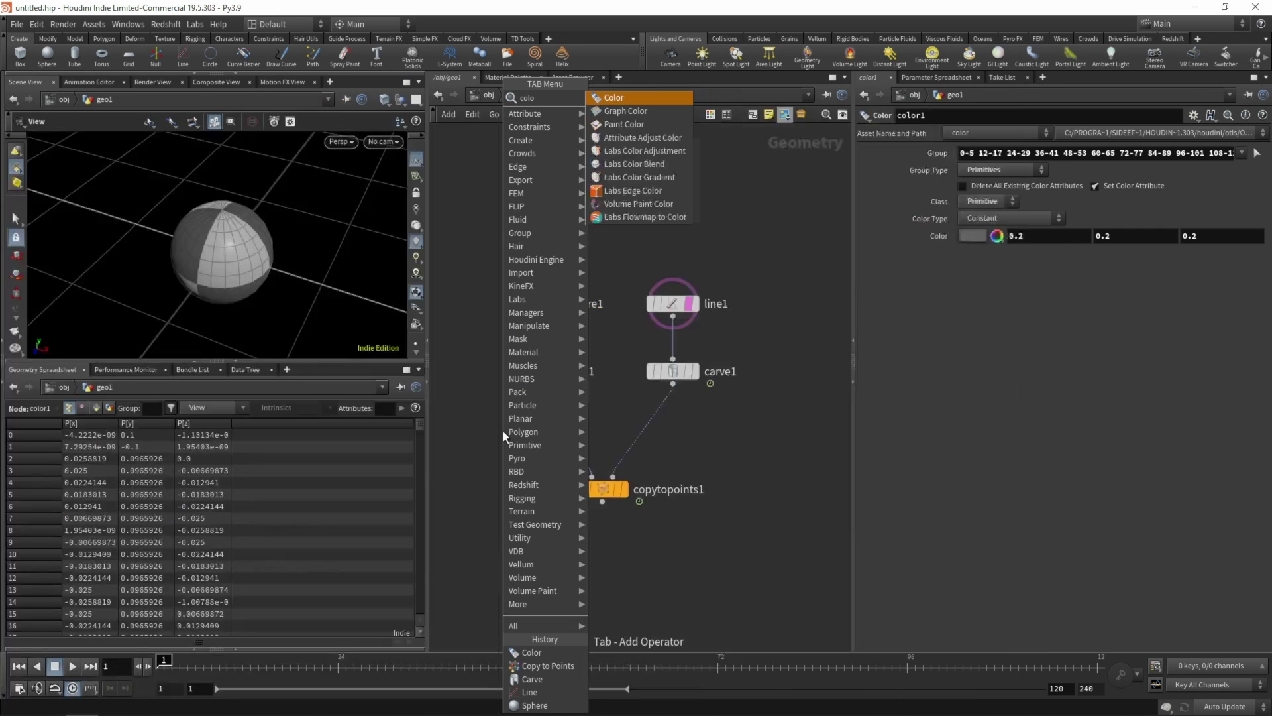
{"action": "left_click", "coordinate": [611, 96]}
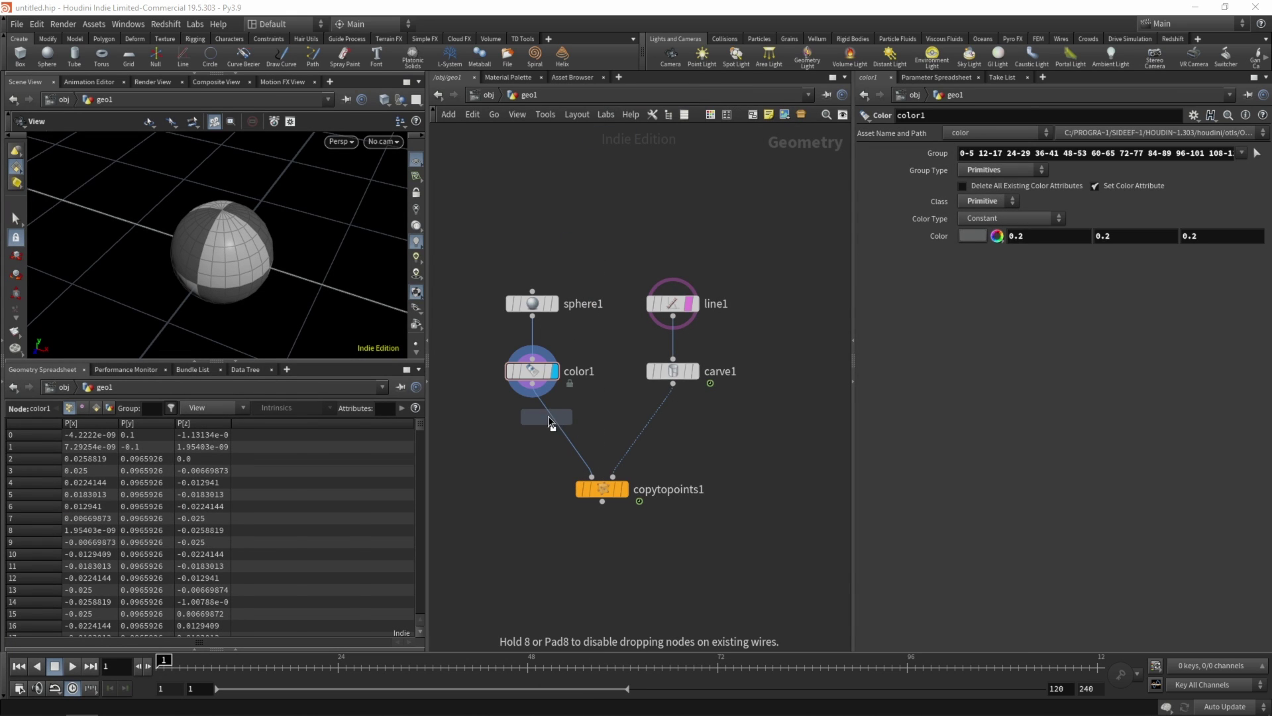
{"action": "left_click", "coordinate": [549, 416]}
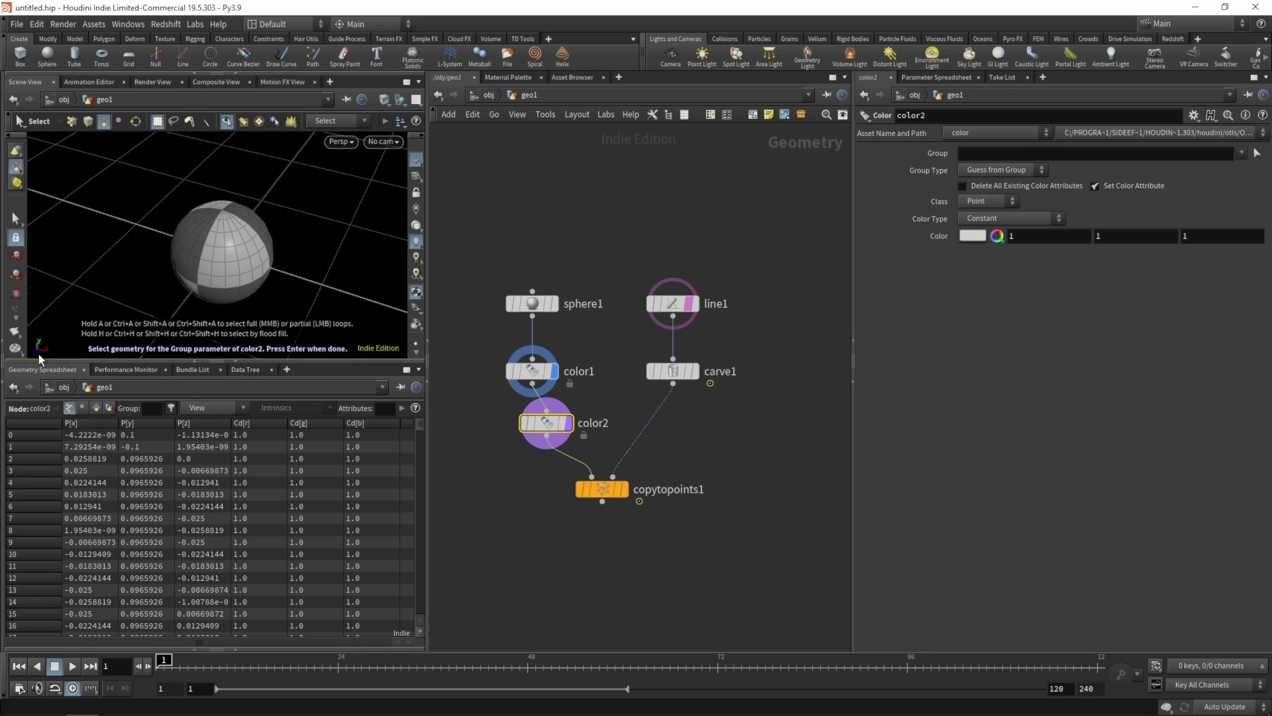
{"action": "key", "text": "Escape"}
{"action": "scroll", "coordinate": [225, 250], "scroll_direction": "up", "scroll_amount": 5}
{"action": "key", "text": "s"}
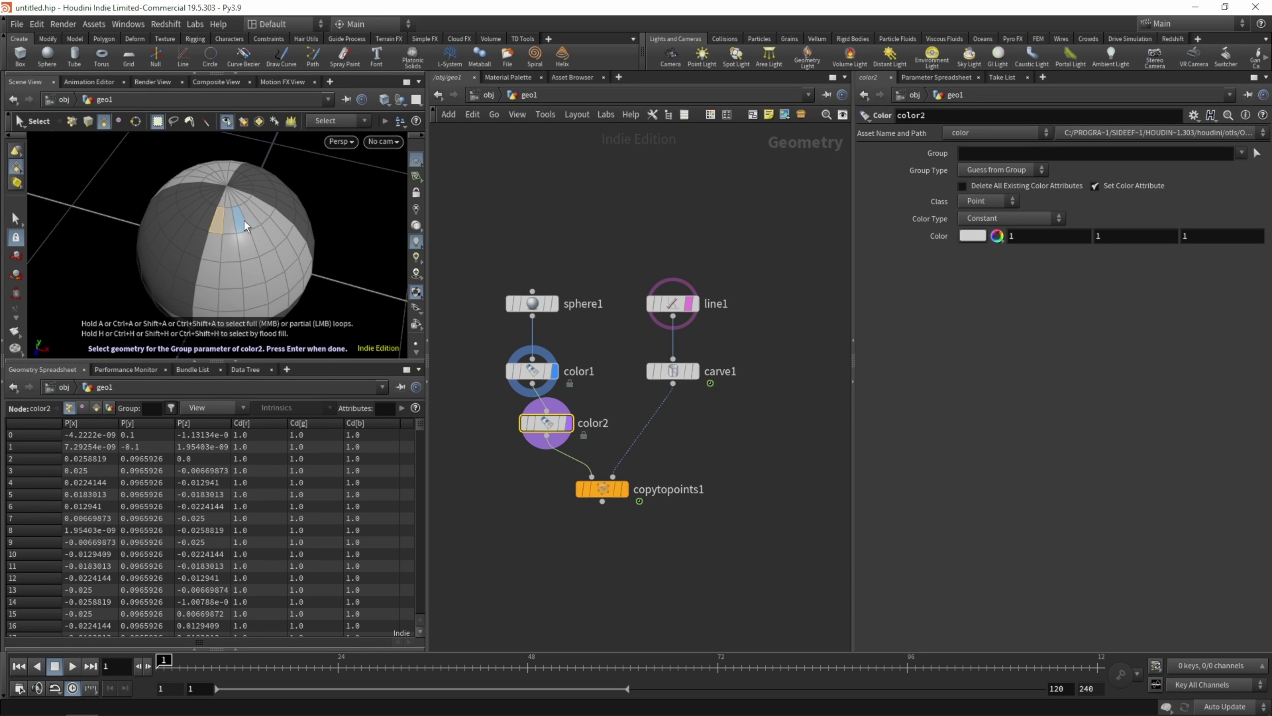
{"action": "key", "text": "a"}
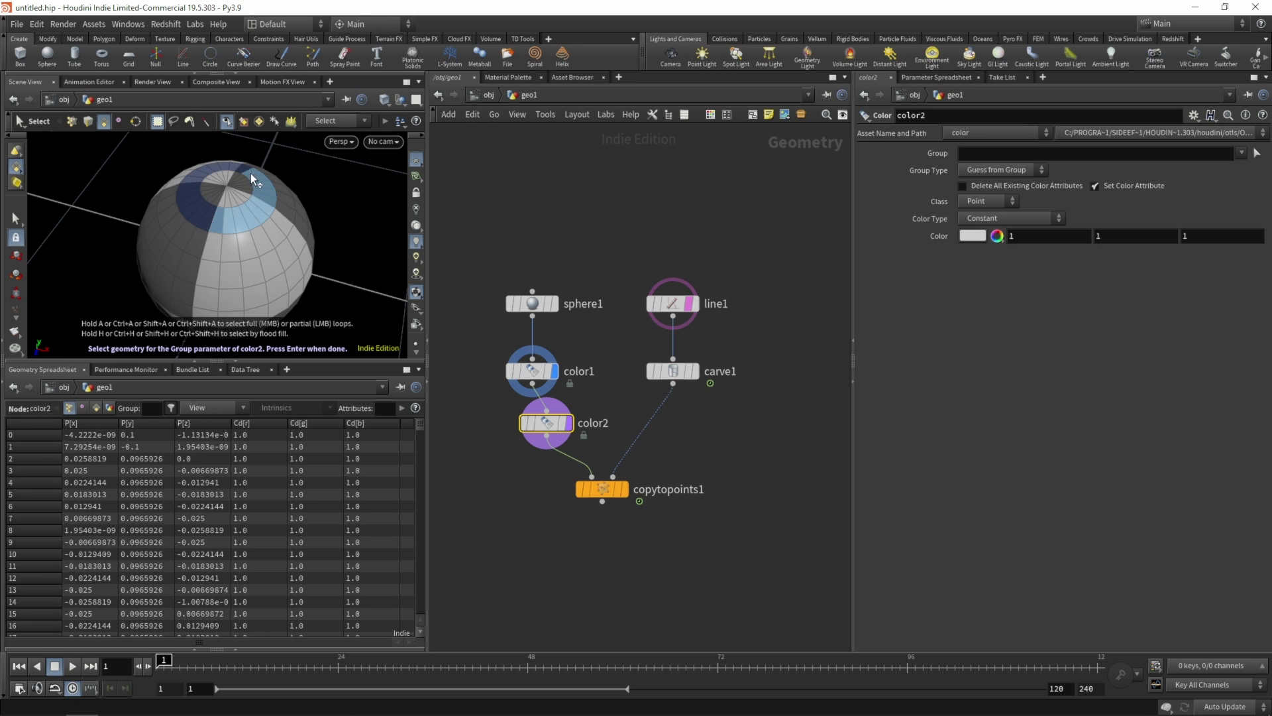
{"action": "left_click", "coordinate": [208, 216]}
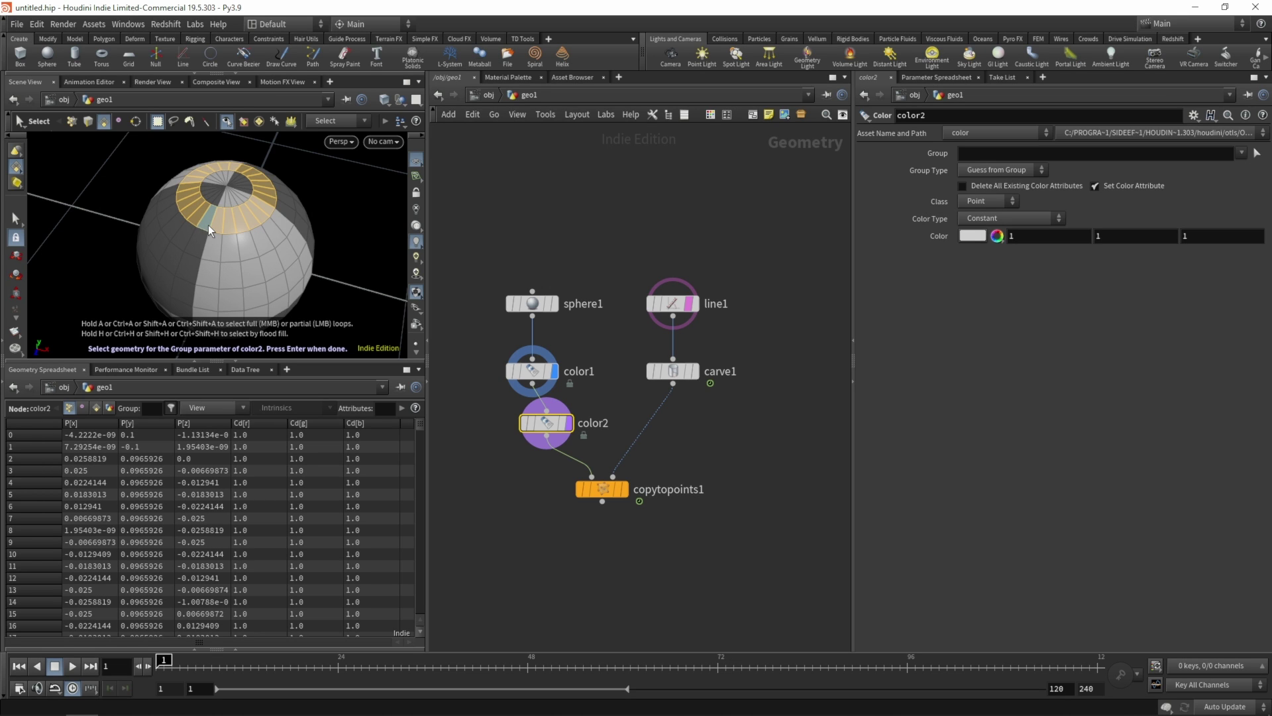
{"action": "key", "text": "Return"}
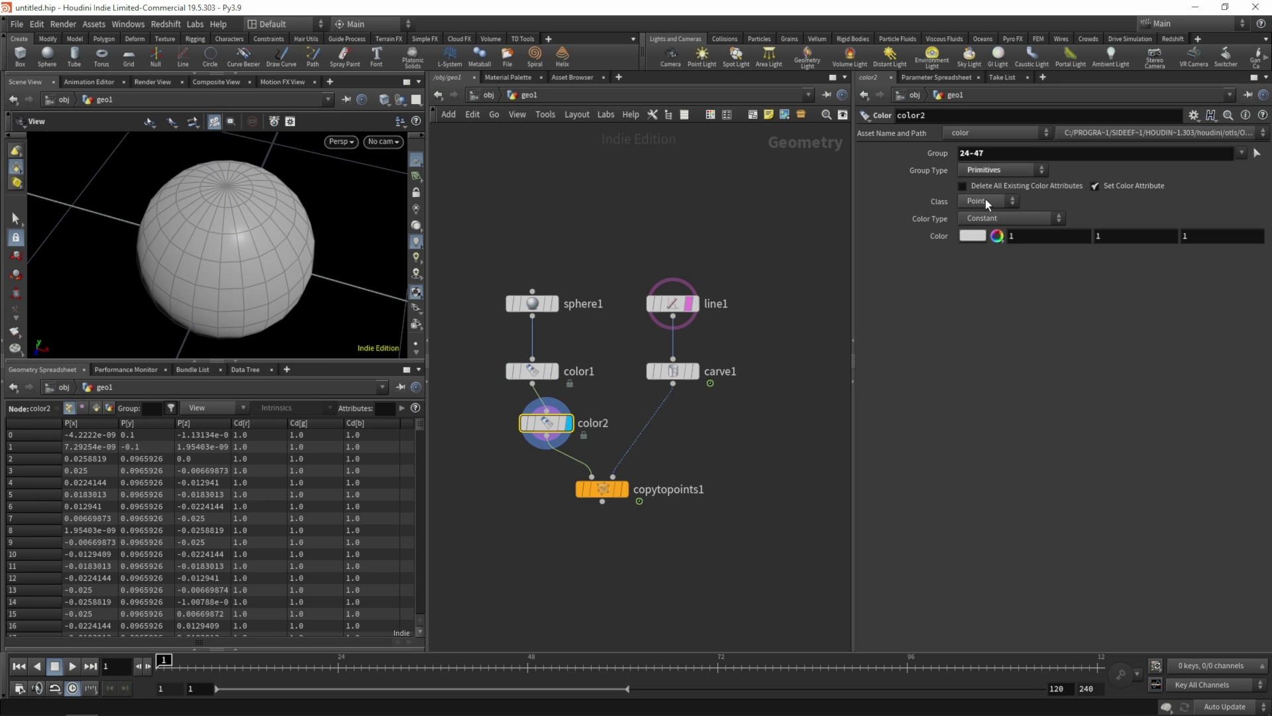
- Set color2's Class to Primitive and its Color to green (0, 1, 0)
{"action": "left_click", "coordinate": [987, 201]}
{"action": "left_click", "coordinate": [980, 235]}
{"action": "left_click", "coordinate": [972, 235]}
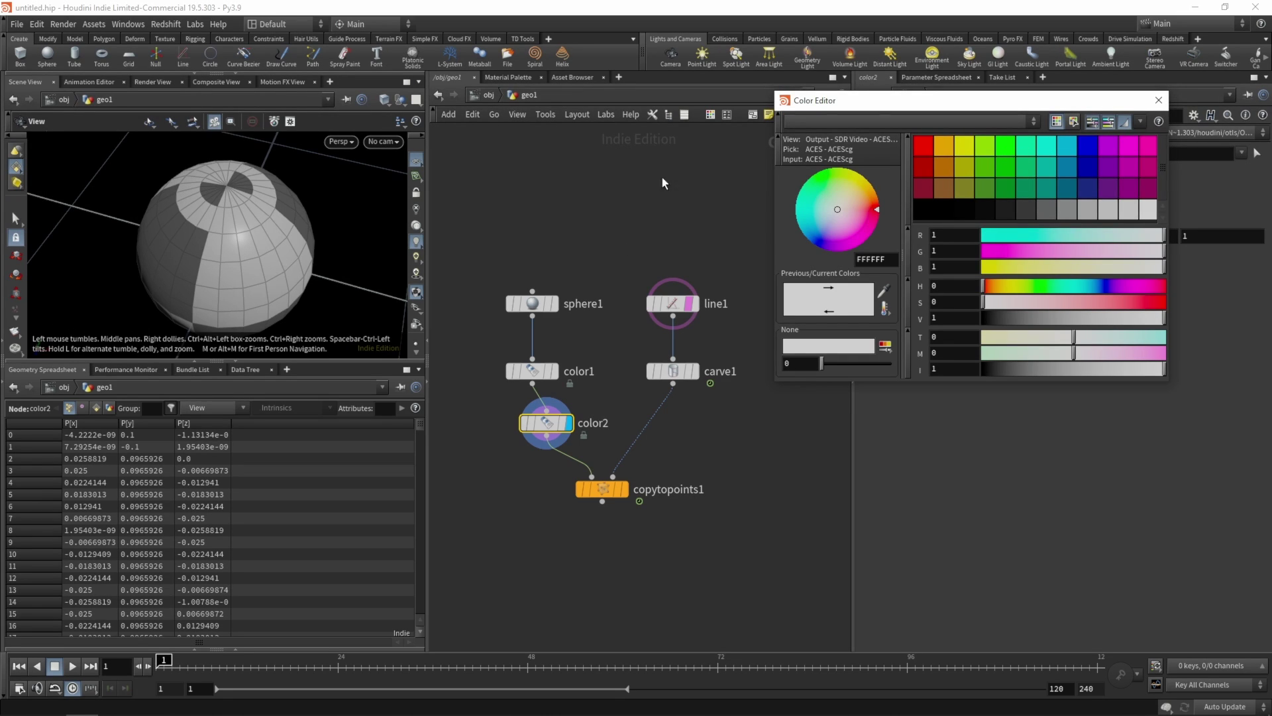
{"action": "left_click", "coordinate": [1005, 149]}
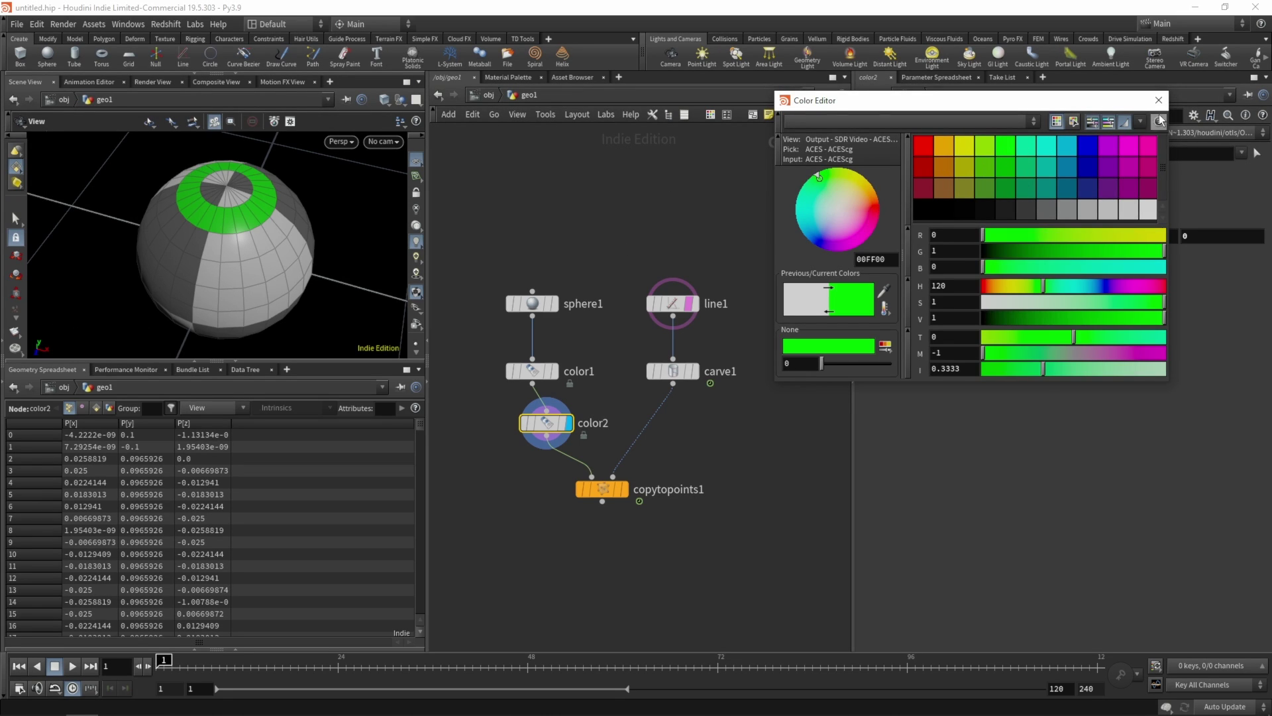
{"action": "left_click", "coordinate": [1159, 100]}
{"action": "mouse_move", "coordinate": [229, 199]}
{"action": "left_mouse_down"}
{"action": "mouse_move", "coordinate": [228, 278]}
{"action": "mouse_move", "coordinate": [284, 129]}
{"action": "mouse_move", "coordinate": [239, 212]}
{"action": "left_mouse_up"}
- Add a color3 node below color2 and set its group to the pole face ring 240-263
{"action": "key", "text": "Tab"}
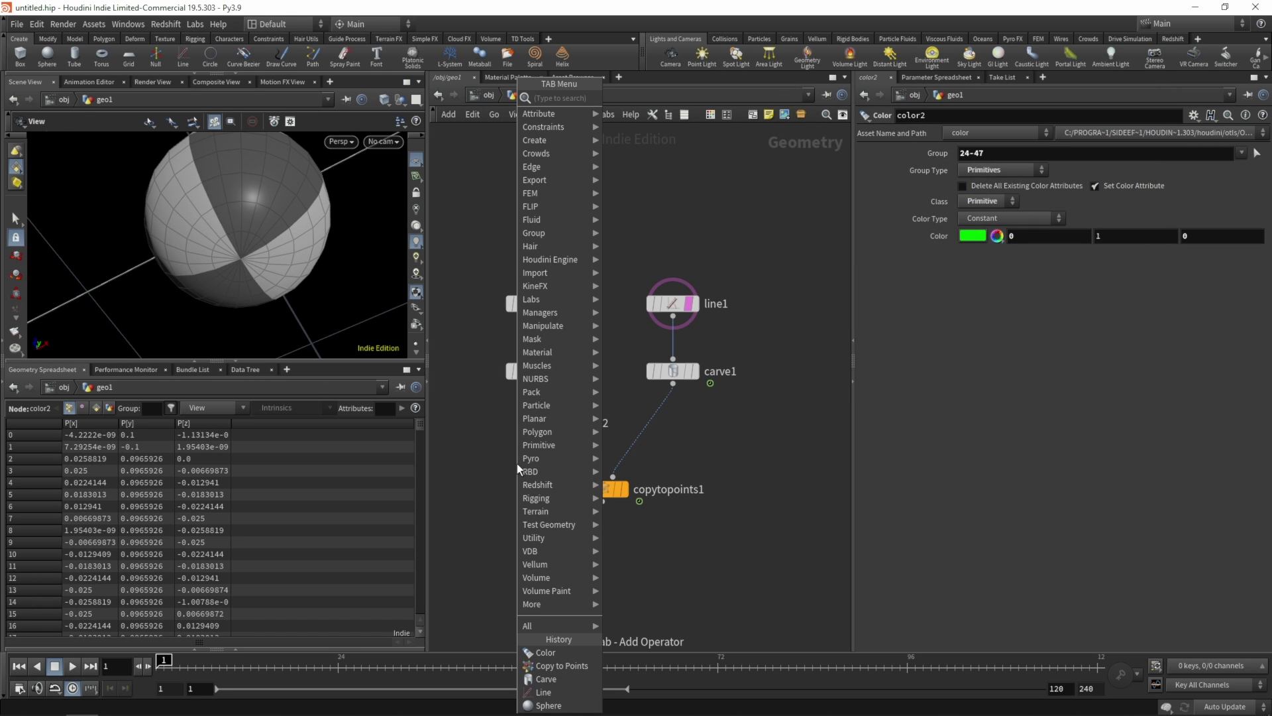
{"action": "type", "text": "color"}
{"action": "key", "text": "Return"}
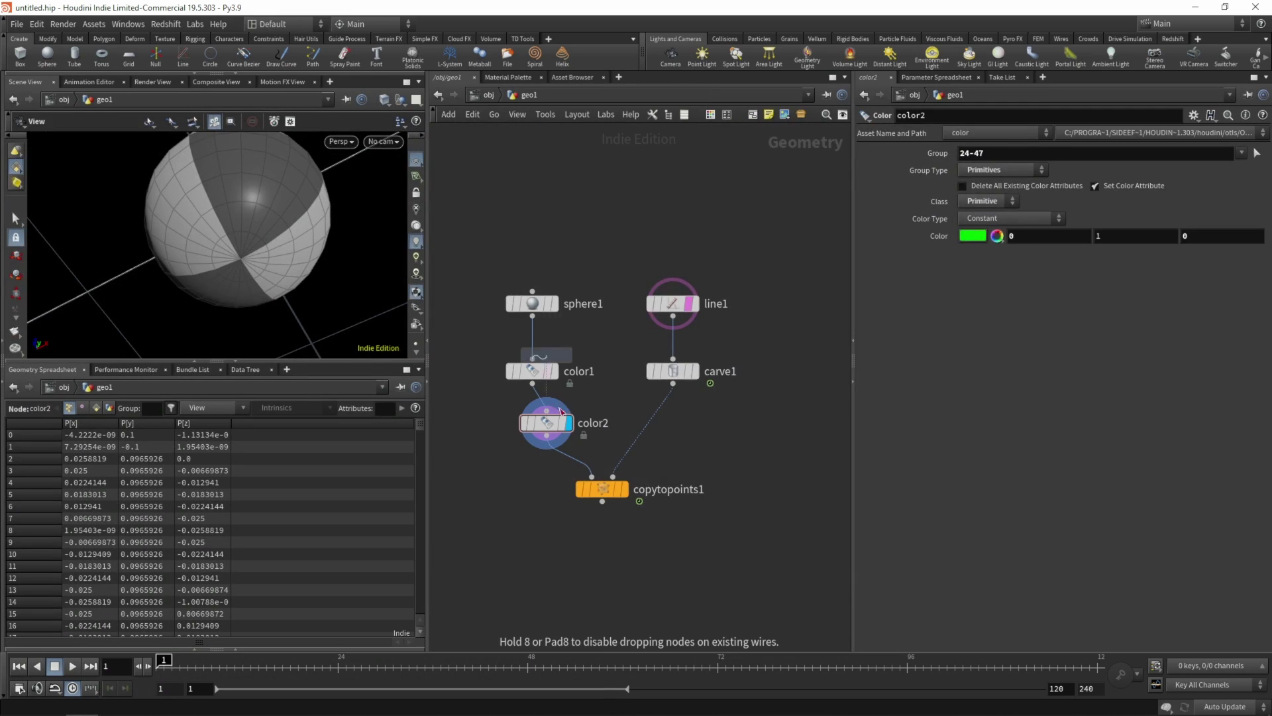
{"action": "left_click", "coordinate": [568, 474]}
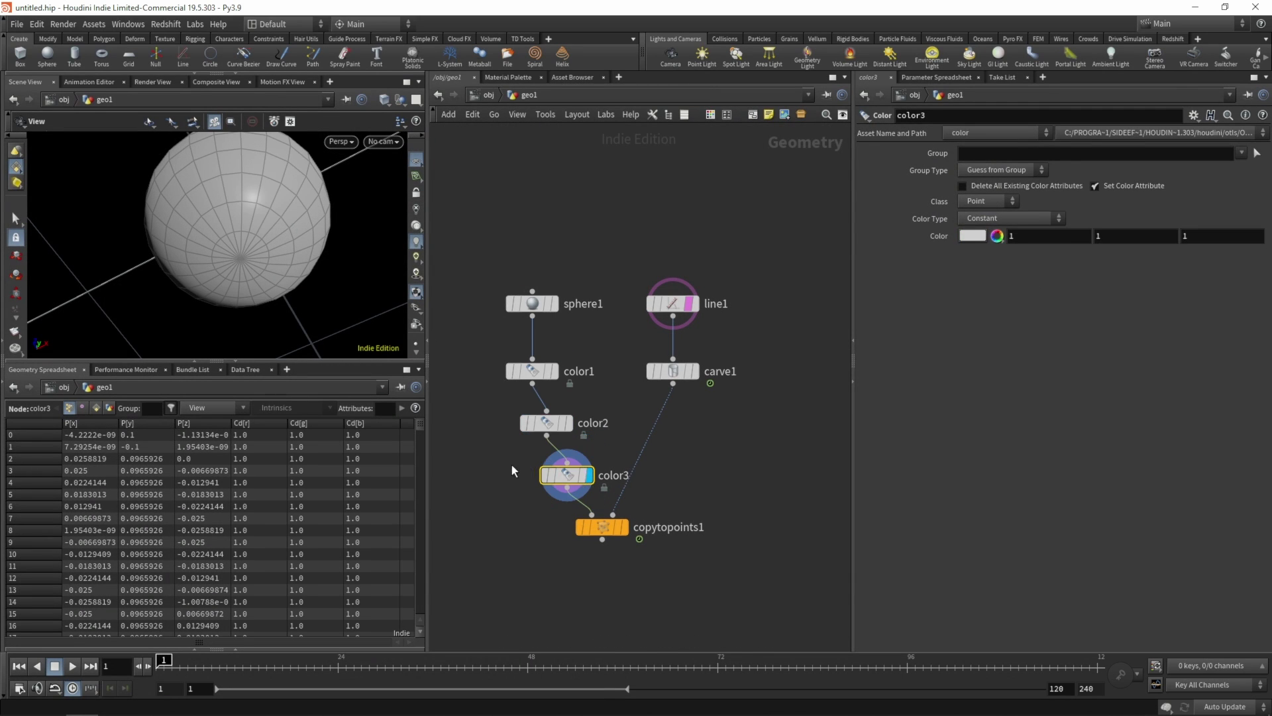
{"action": "left_click", "coordinate": [1256, 153]}
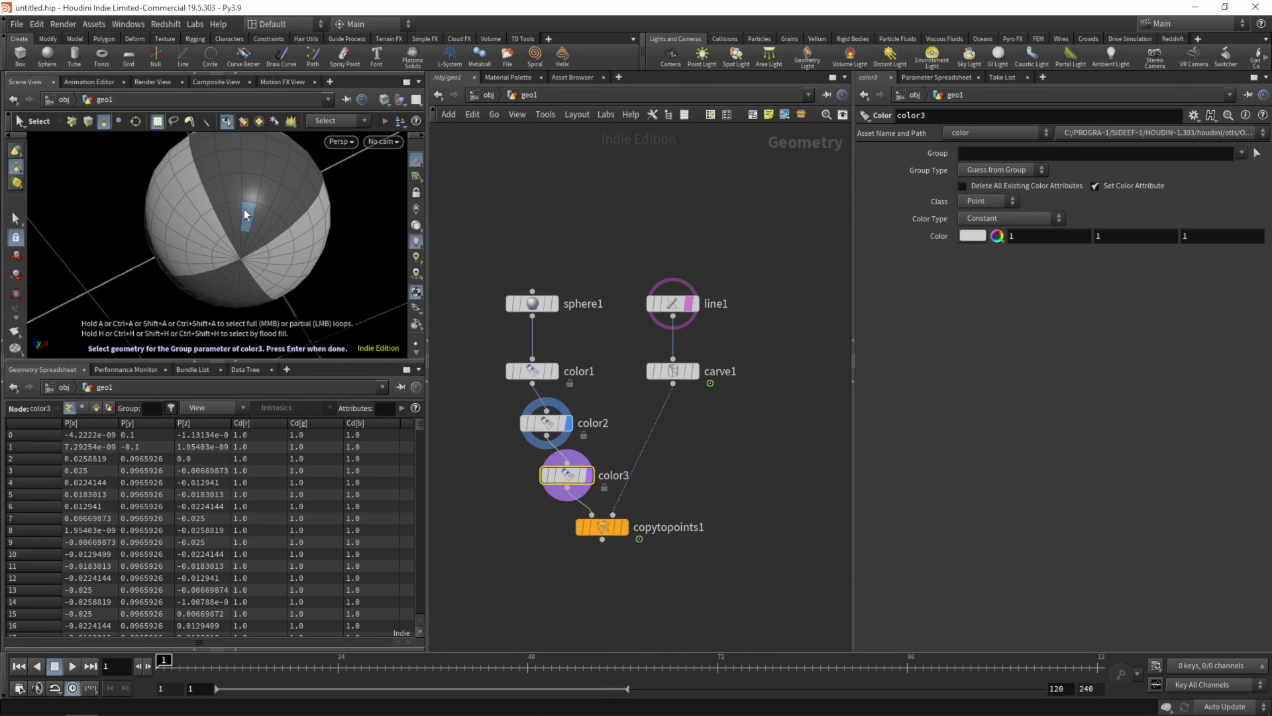
{"action": "left_click", "coordinate": [223, 213]}
{"action": "key", "text": "a"}
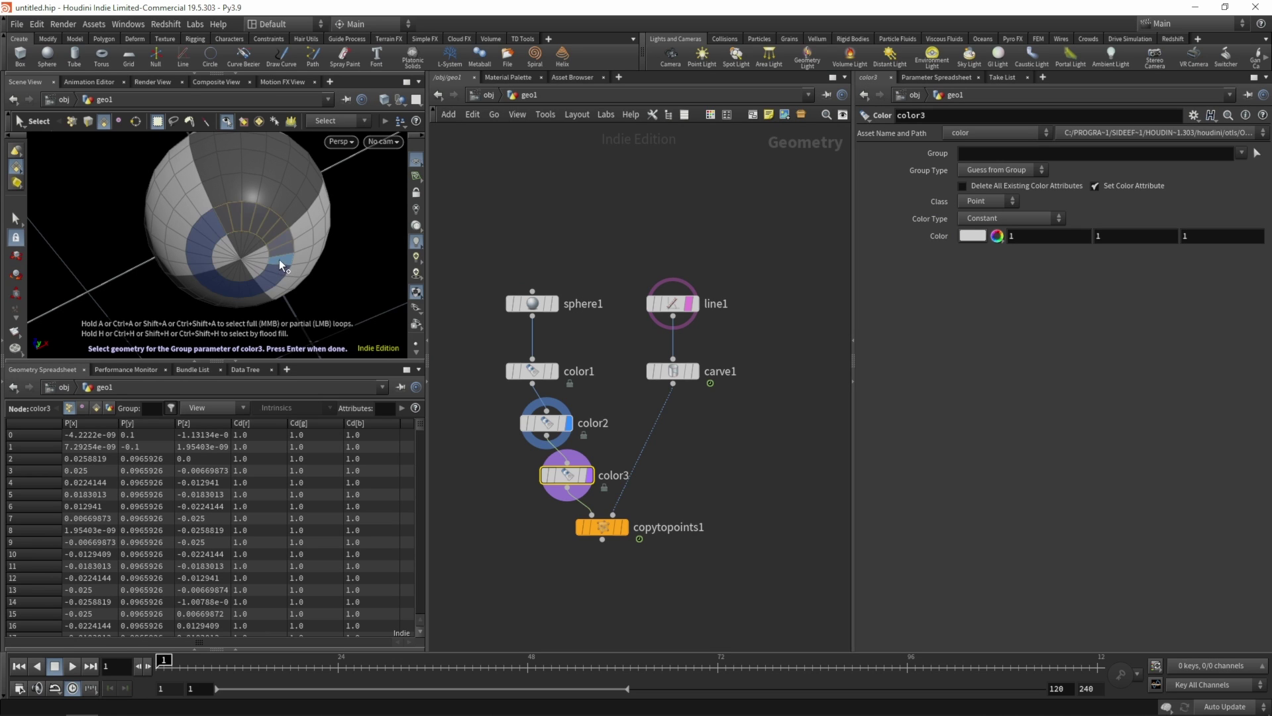
{"action": "middle_click", "coordinate": [212, 224]}
{"action": "key", "text": "Return"}
- Colour color3 per primitive in blue (0, 0, 1), then select sphere1 and the colour nodes
{"action": "left_click", "coordinate": [987, 201]}
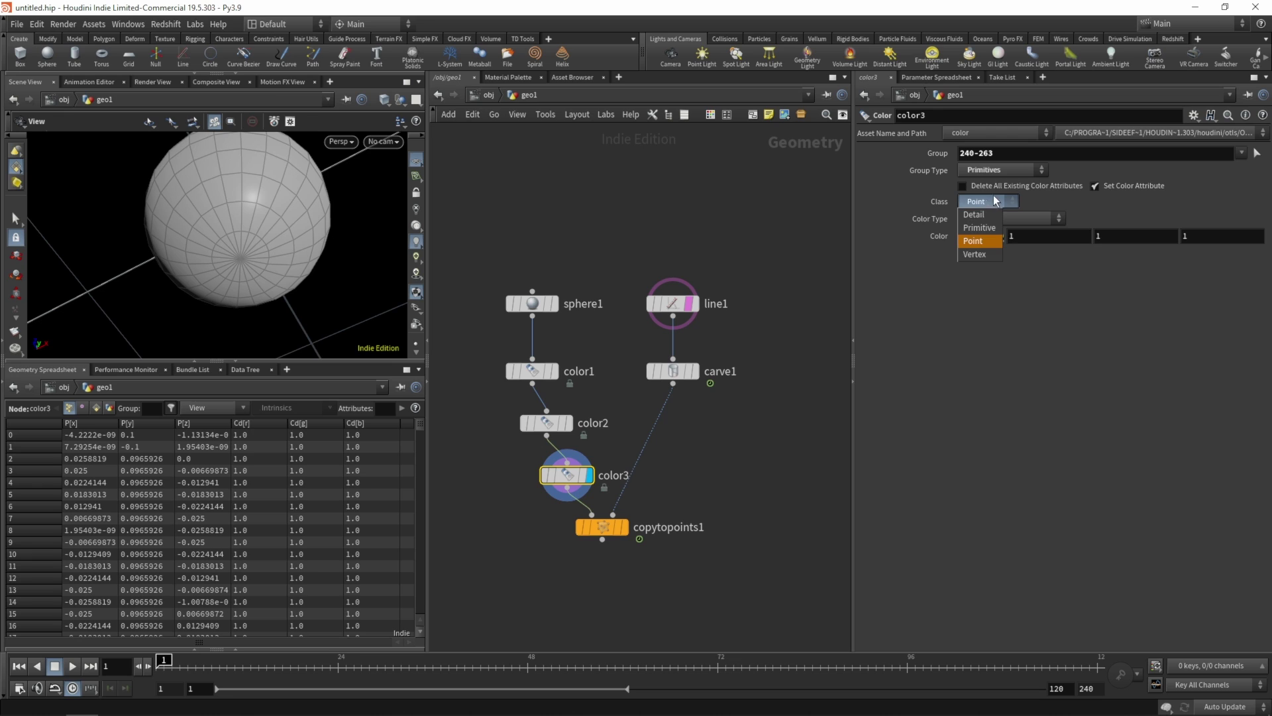
{"action": "left_click", "coordinate": [991, 209]}
{"action": "left_click", "coordinate": [975, 236]}
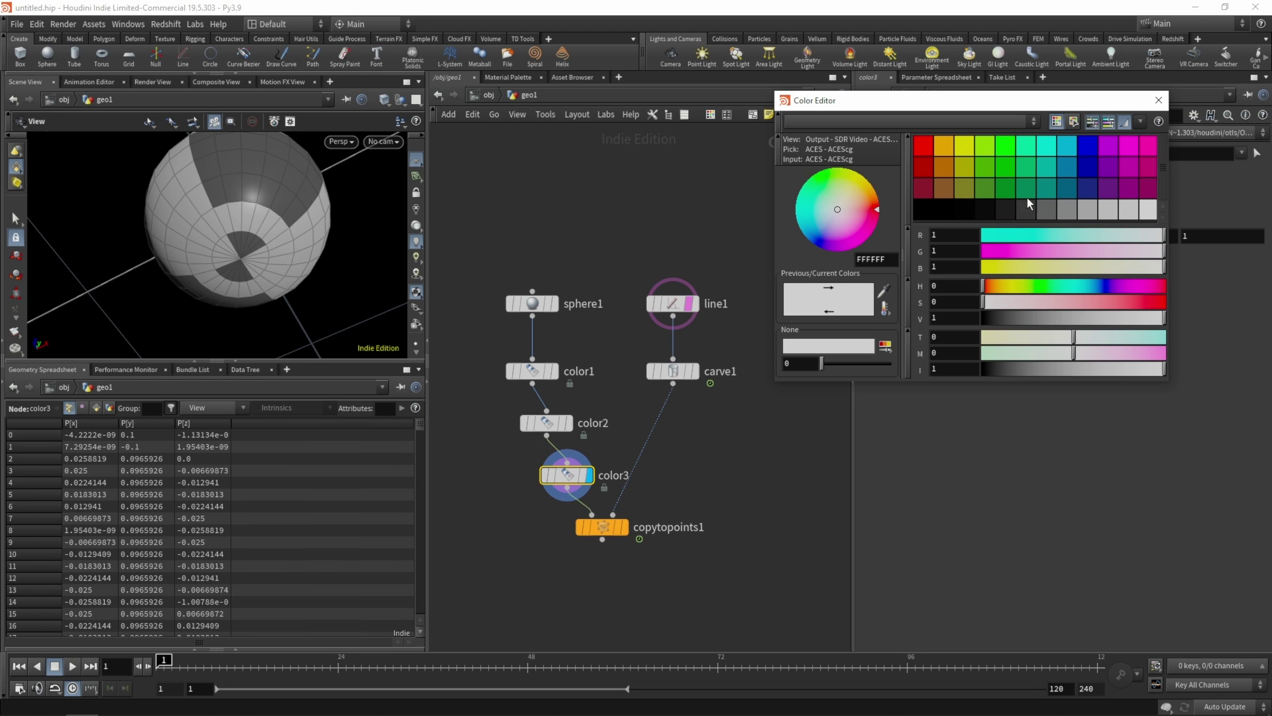
{"action": "left_click", "coordinate": [1087, 153]}
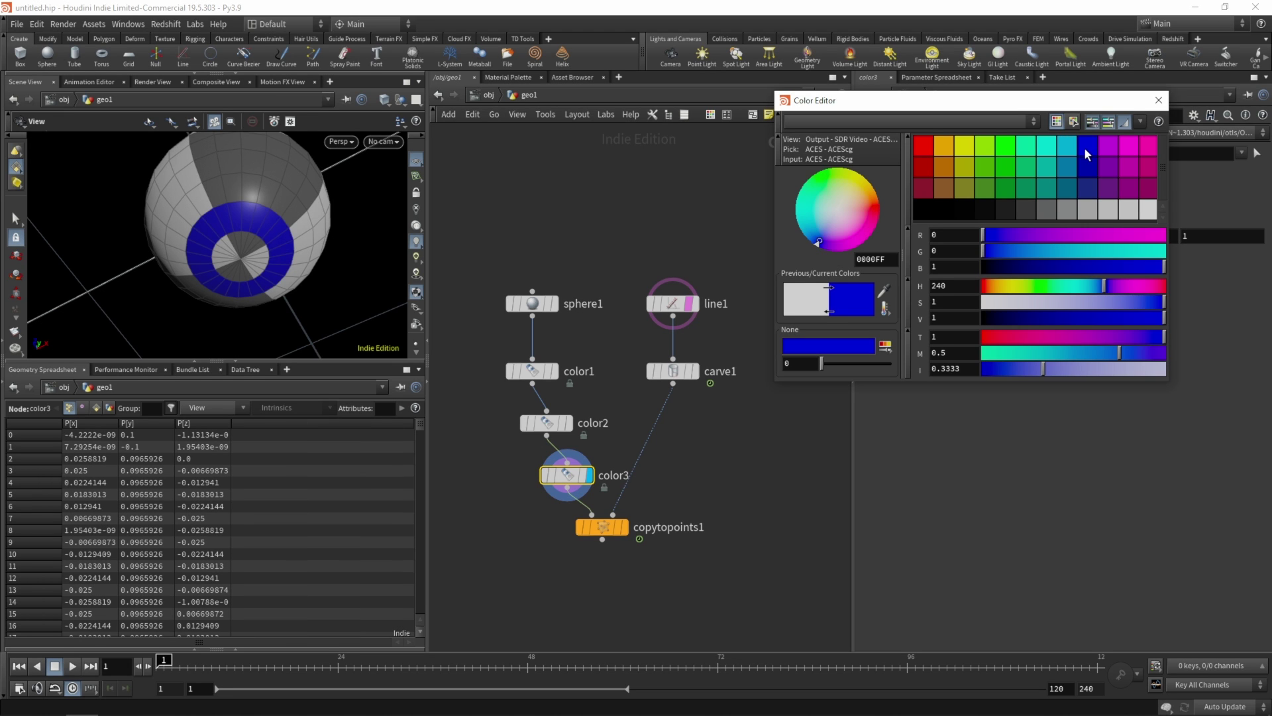
{"action": "left_click", "coordinate": [1158, 100]}
{"action": "left_click_drag", "start_coordinate": [479, 236], "coordinate": [574, 445]}
- Stack the colour nodes under sphere1 and display copytopoints1 over the grid
{"action": "left_click_drag", "start_coordinate": [532, 304], "coordinate": [528, 510]}
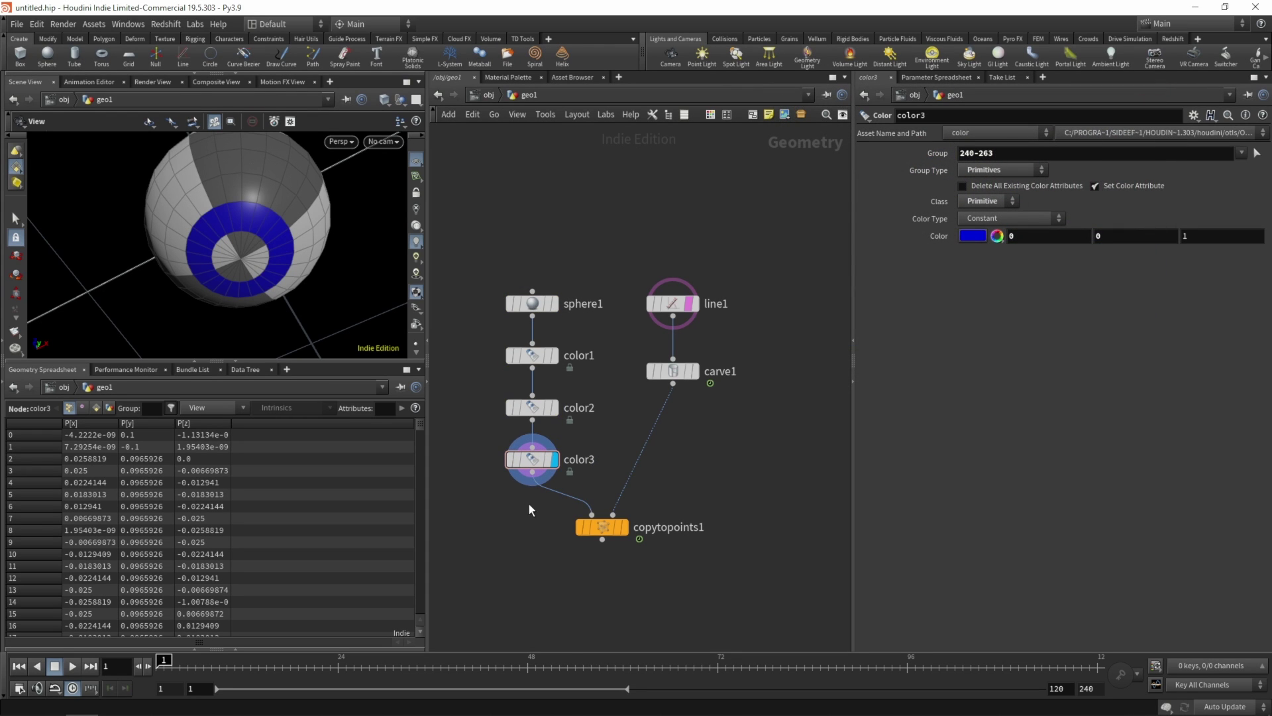
{"action": "left_click", "coordinate": [624, 526]}
{"action": "left_click_drag", "start_coordinate": [258, 226], "coordinate": [244, 248]}
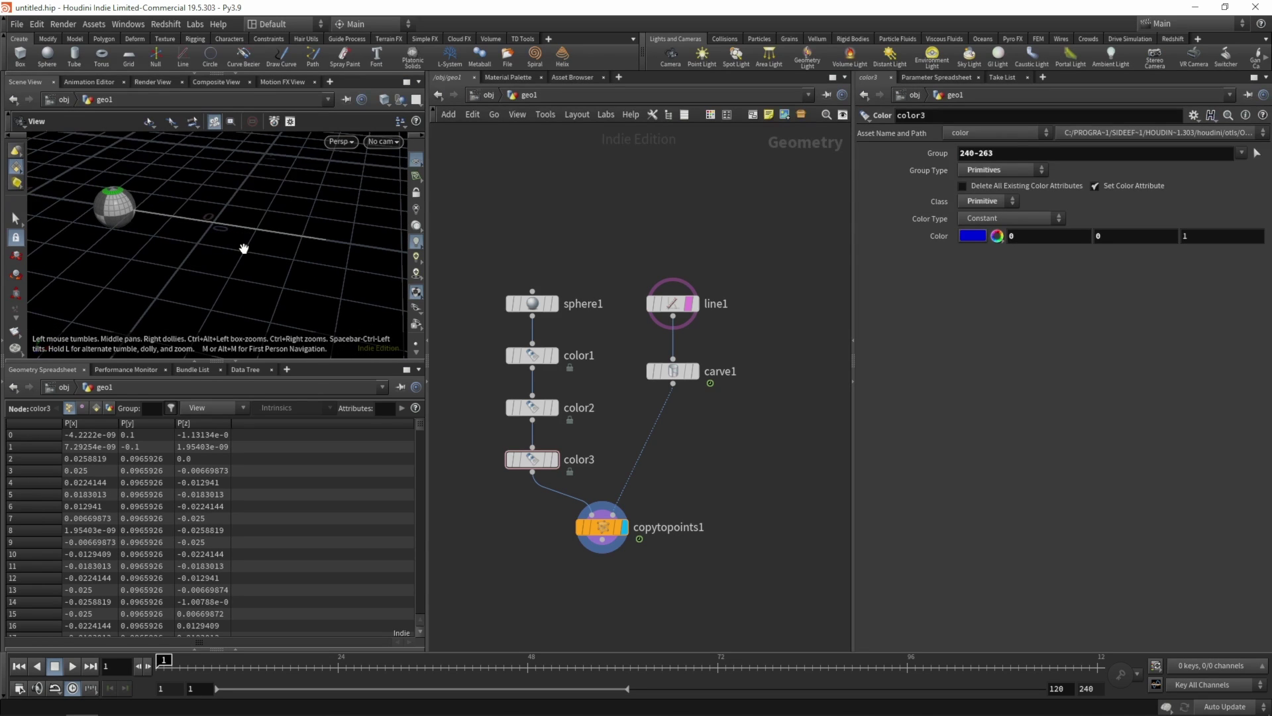
- Play the animation, then stop and reset to frame 1
{"action": "key", "text": "Up"}
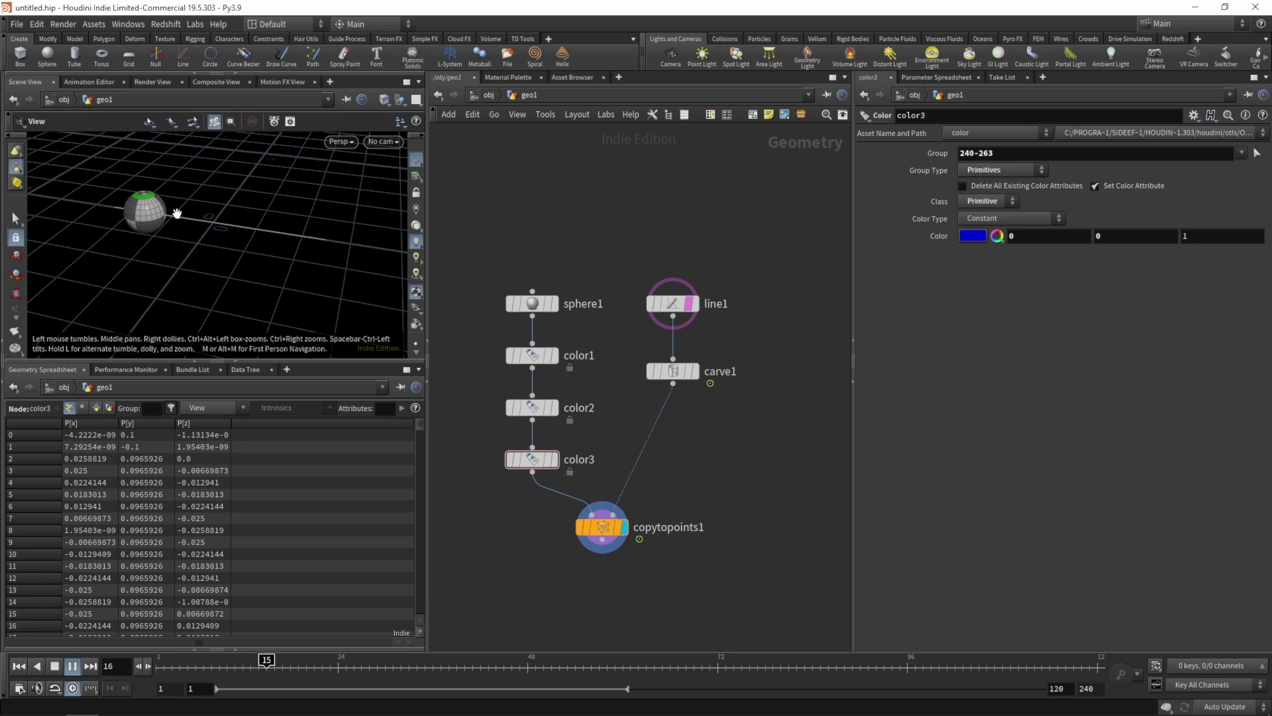
{"action": "key", "text": "ctrl+Up"}
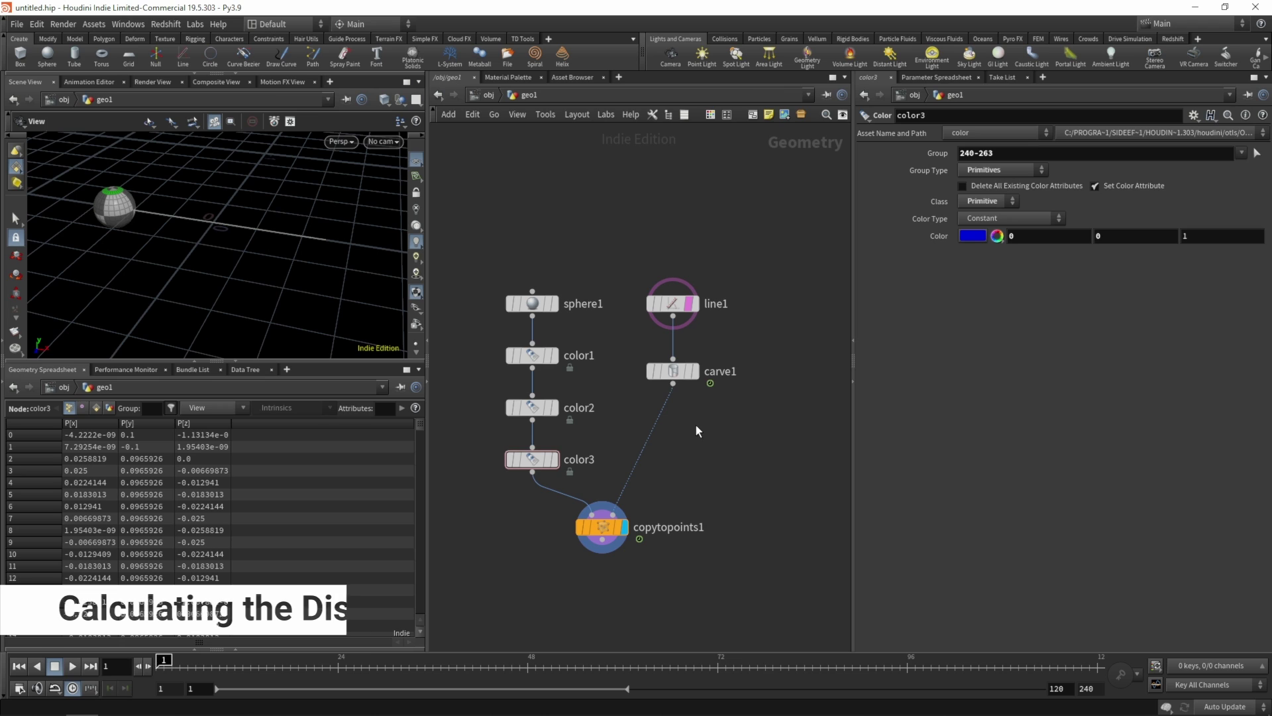
{"action": "key", "text": "Tab"}
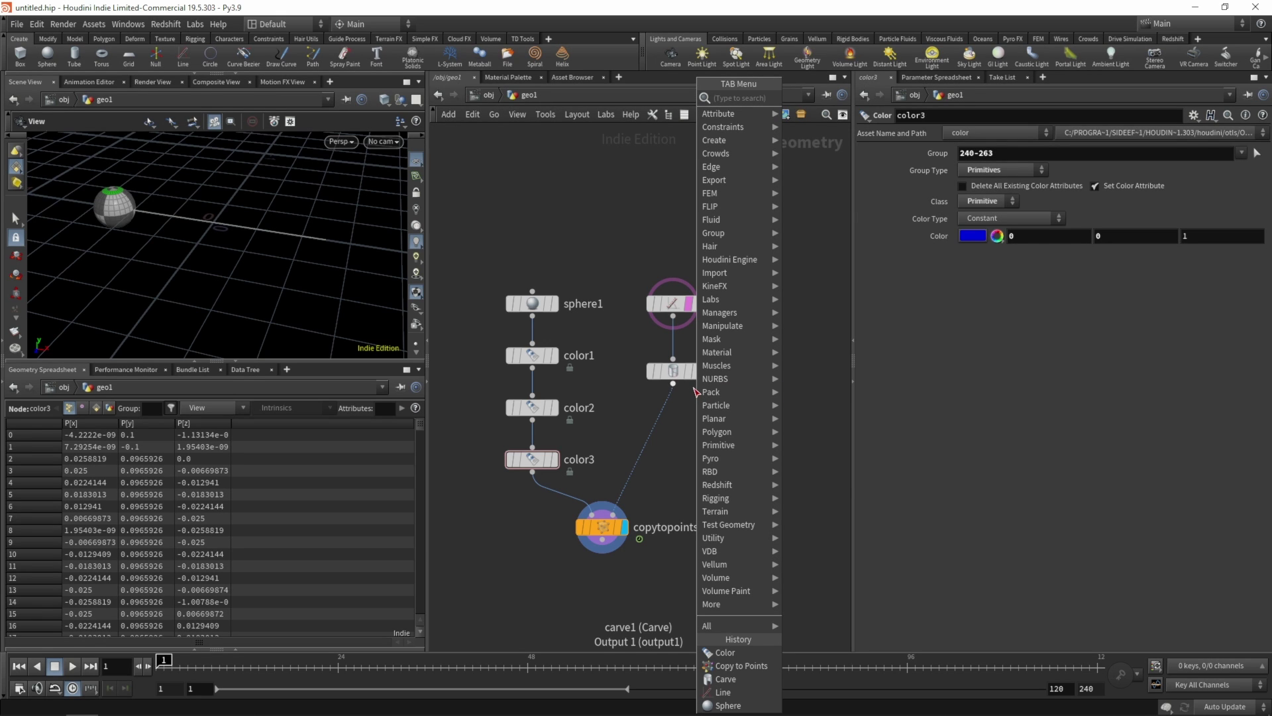
- Insert trail1 between carve1 and copytopoints1, set to Compute Velocity
{"action": "type", "text": "a"}
{"action": "key", "text": "Escape"}
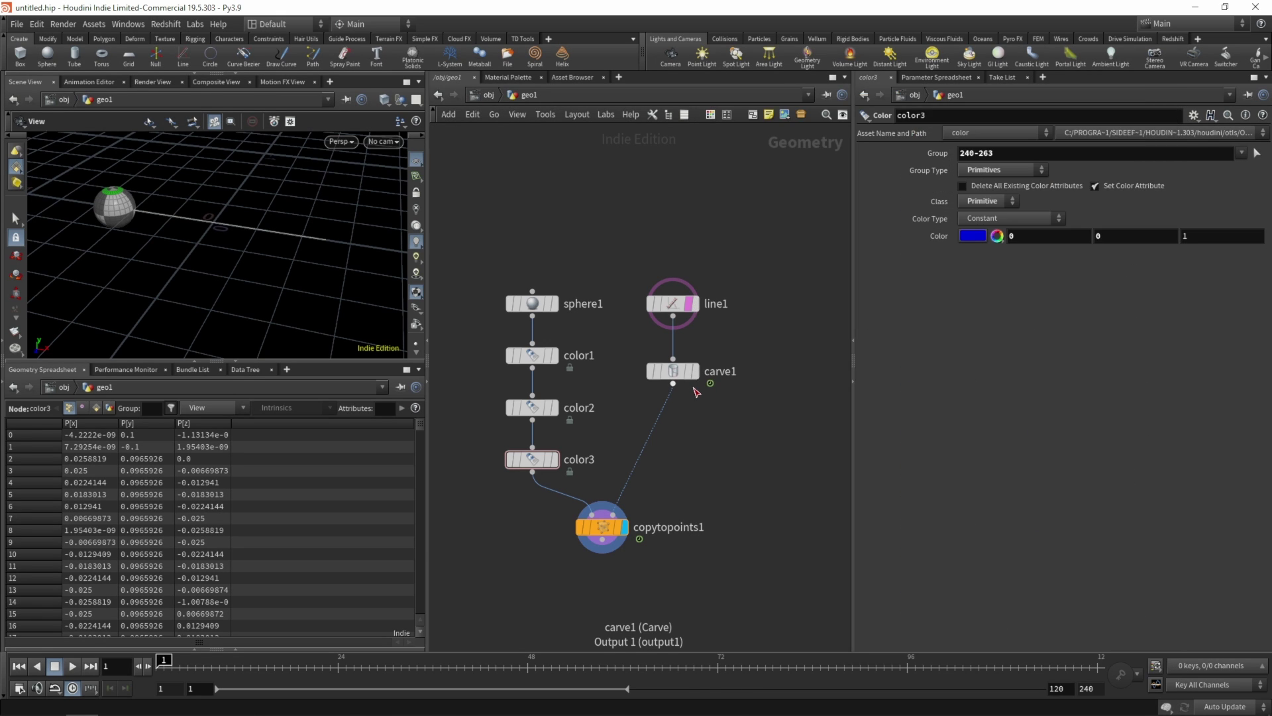
{"action": "key", "text": "Tab"}
{"action": "type", "text": "trai"}
{"action": "key", "text": "Escape"}
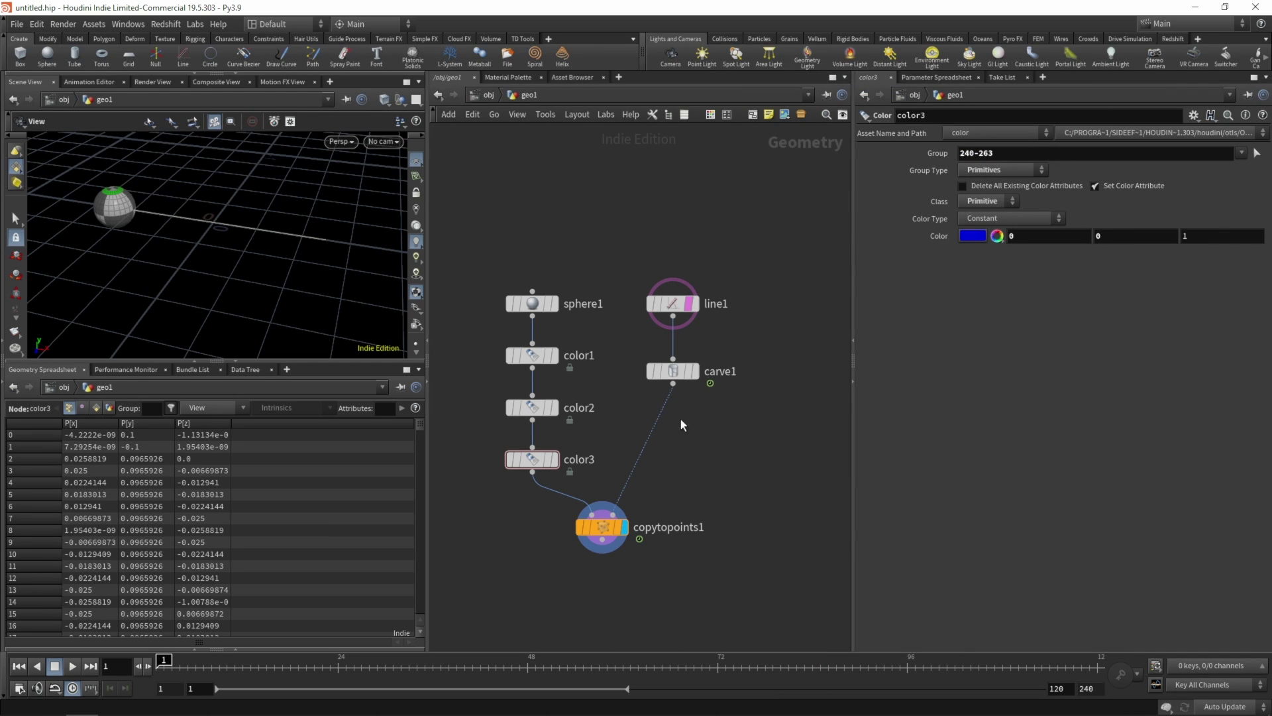
{"action": "left_click", "coordinate": [673, 425]}
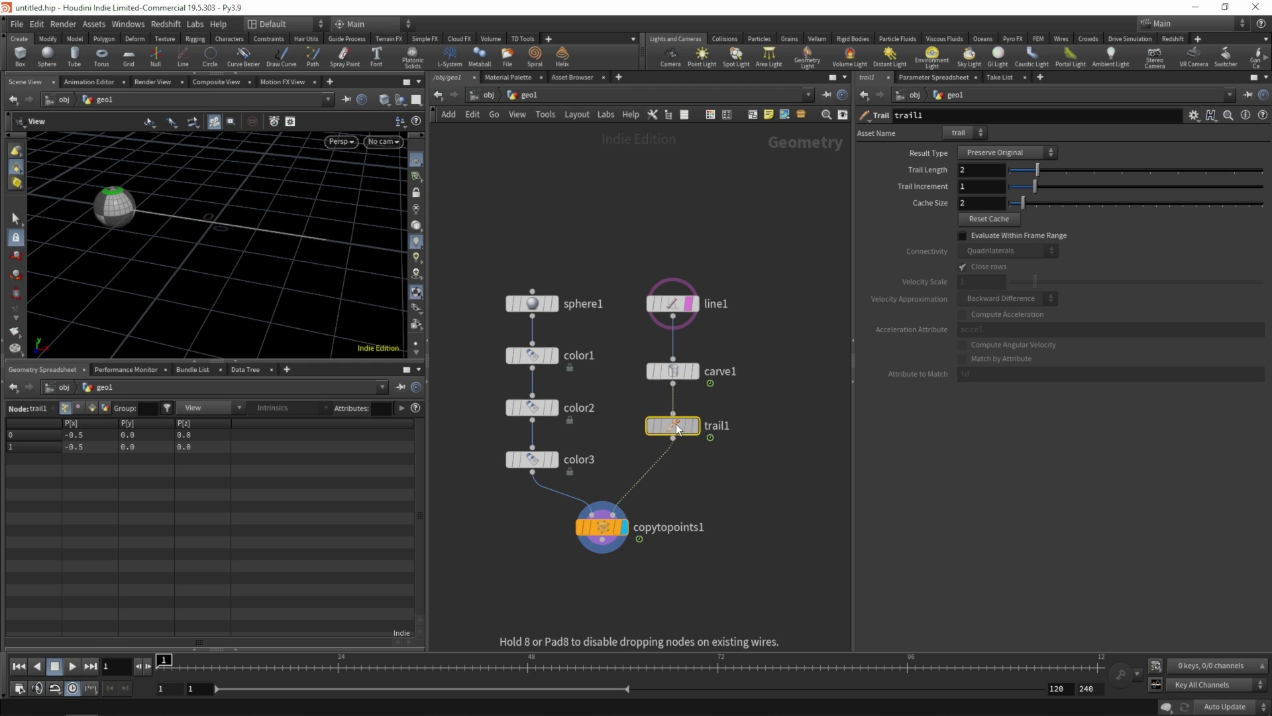
{"action": "left_click", "coordinate": [1030, 154]}
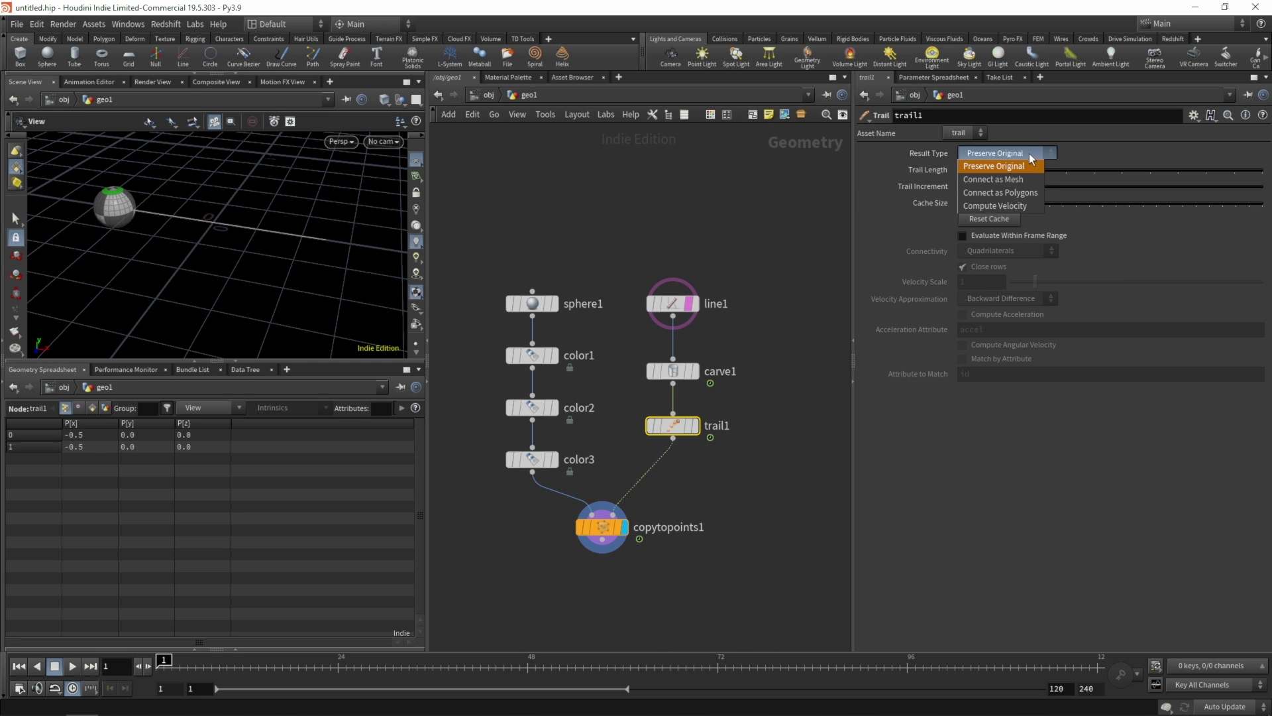
{"action": "left_click", "coordinate": [1008, 205]}
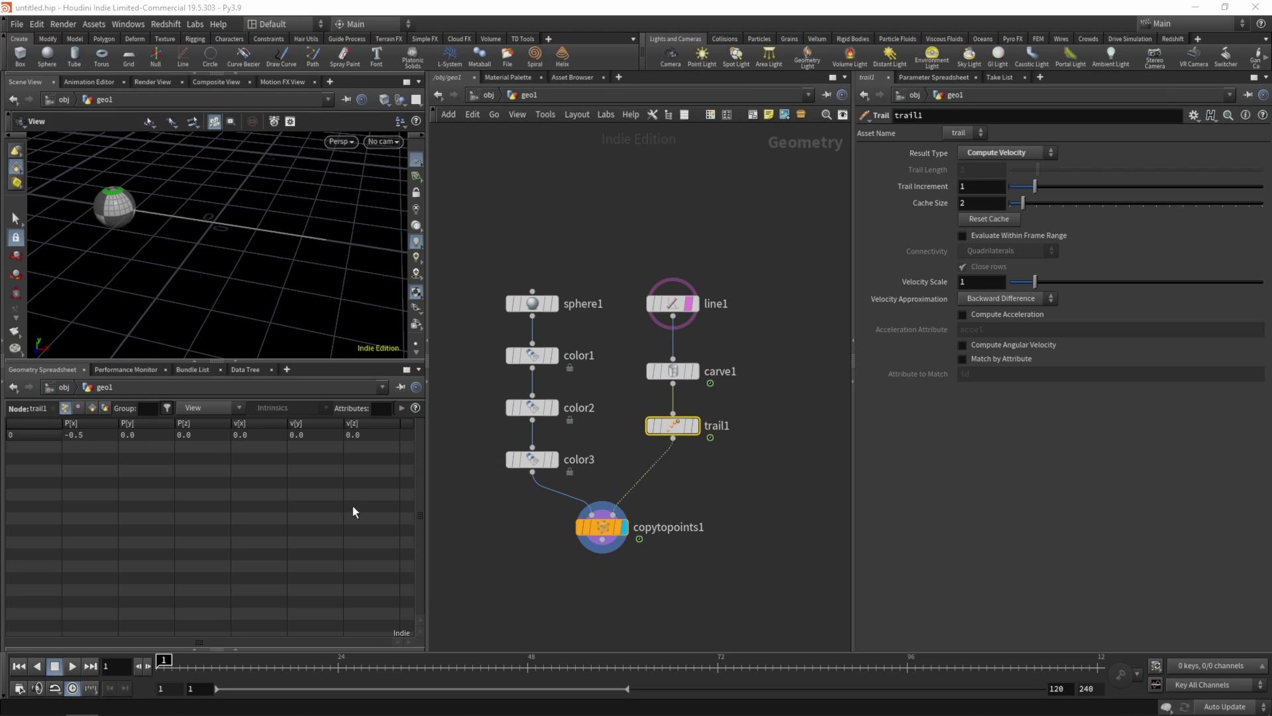
- Scrub the timeline, display trail1's output, and turn off line1's template flag
{"action": "left_click_drag", "start_coordinate": [203, 656], "coordinate": [367, 645]}
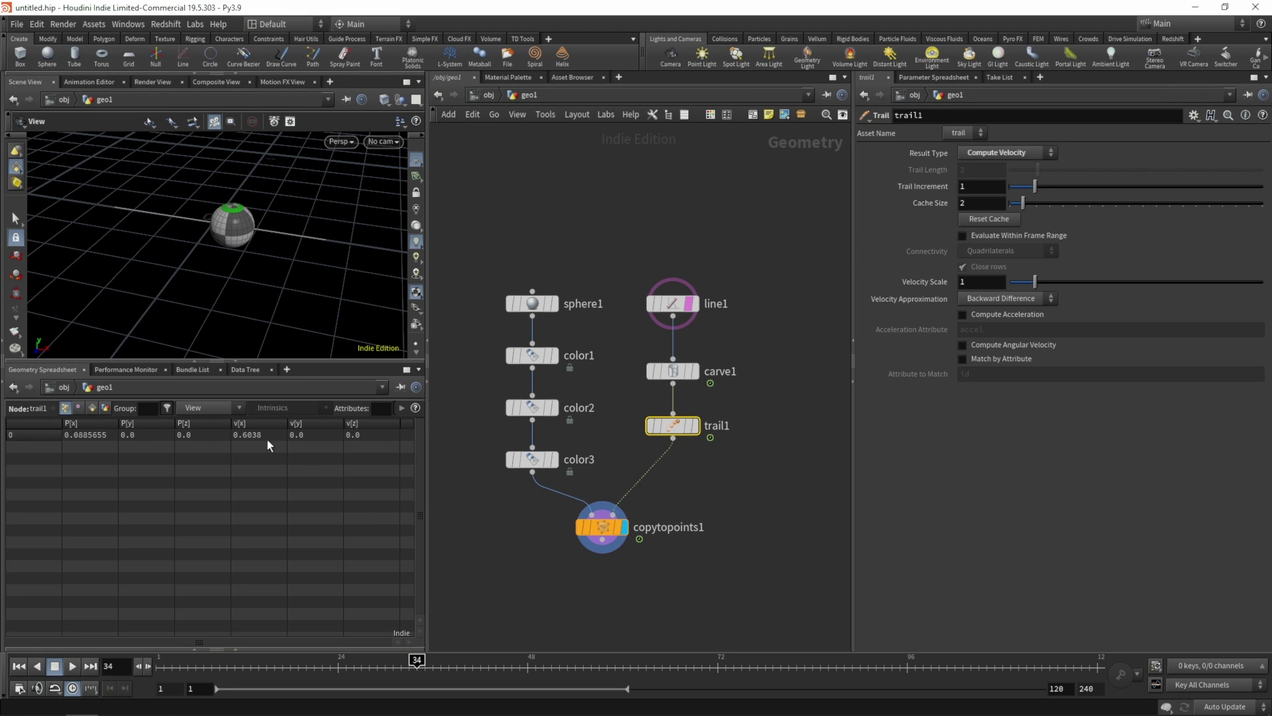
{"action": "left_click_drag", "start_coordinate": [257, 658], "coordinate": [322, 658]}
{"action": "left_click", "coordinate": [693, 426]}
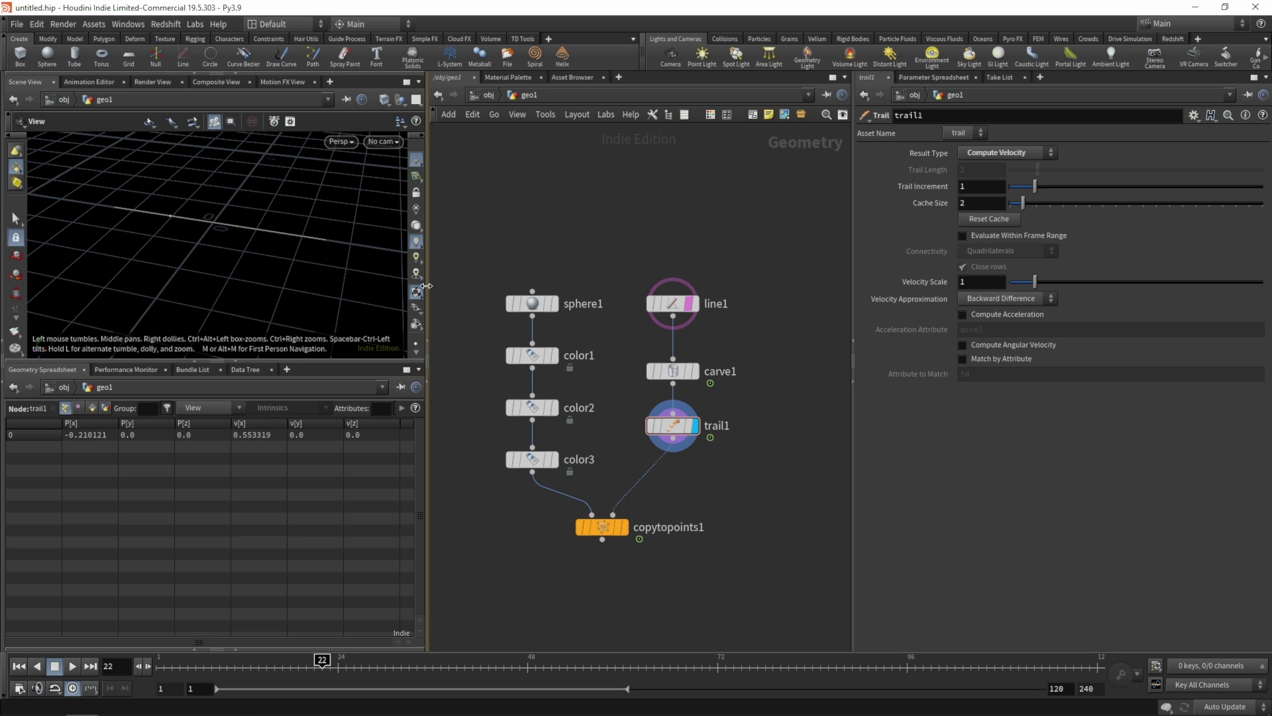
{"action": "scroll", "coordinate": [416, 351], "scroll_direction": "down", "scroll_amount": 4}
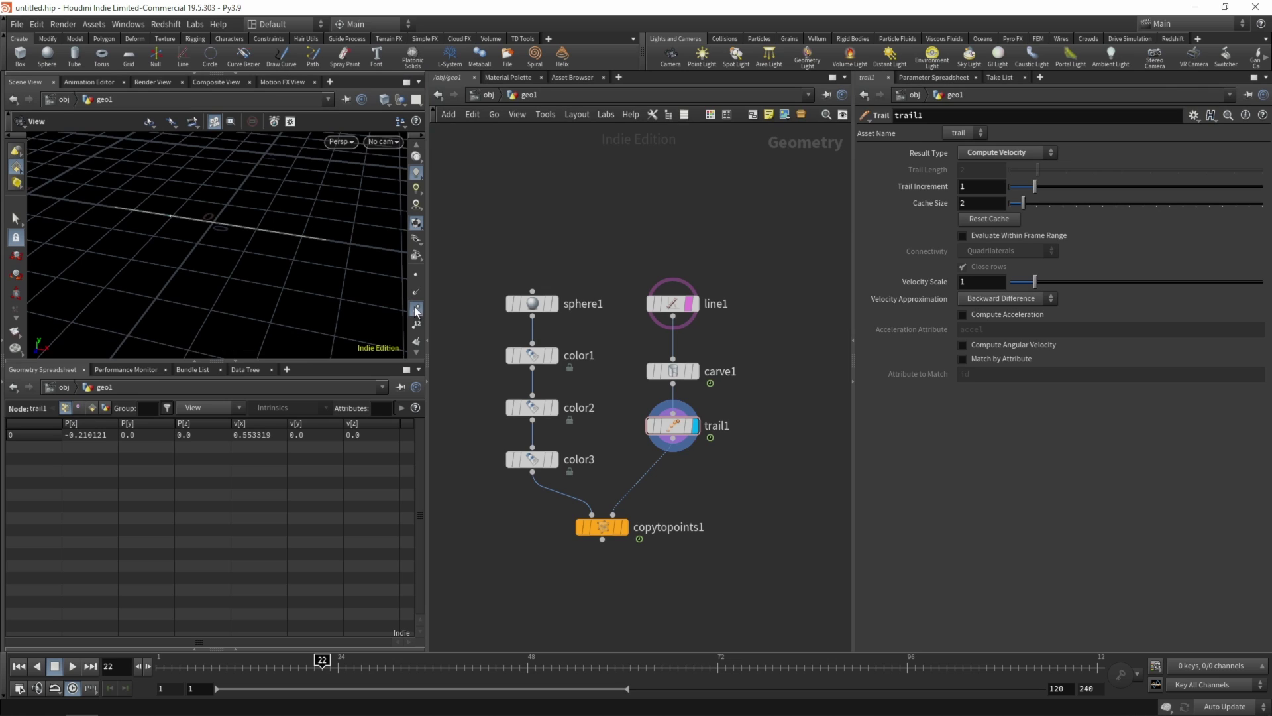
{"action": "left_click", "coordinate": [689, 304]}
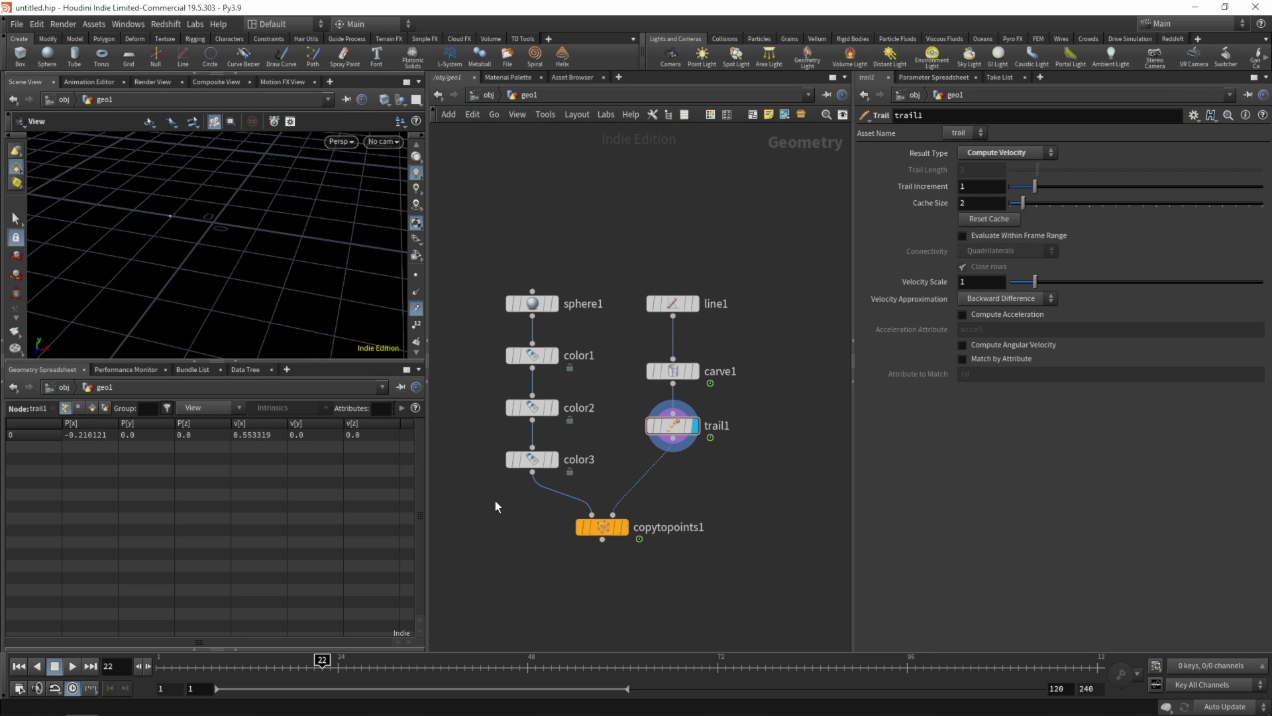
{"action": "scroll", "coordinate": [221, 170], "scroll_direction": "up", "scroll_amount": 10}
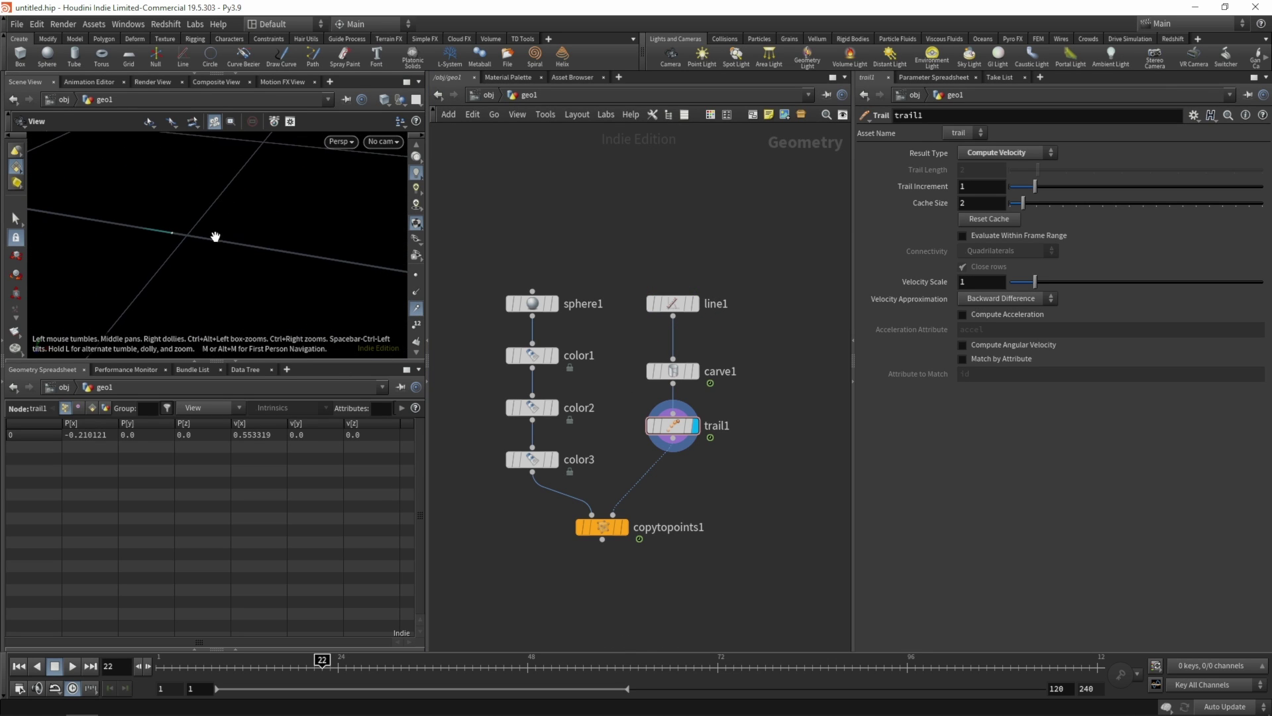
- Step frames to inspect velocity near frame 24, then template line1 again
{"action": "key", "text": "Right"}
{"action": "key", "text": "Right"}
{"action": "key", "text": "Right"}
{"action": "key", "text": "Right"}
{"action": "key", "text": "Right"}
{"action": "key", "text": "Right"}
{"action": "key", "text": "Left"}
{"action": "key", "text": "Left"}
{"action": "key", "text": "Left"}
{"action": "key", "text": "Left"}
{"action": "key", "text": "Left"}
{"action": "key", "text": "Left"}
{"action": "key", "text": "Left"}
{"action": "key", "text": "Right"}
{"action": "key", "text": "Right"}
{"action": "key", "text": "Right"}
{"action": "key", "text": "Right"}
{"action": "key", "text": "Right"}
{"action": "key", "text": "Left"}
{"action": "key", "text": "Left"}
{"action": "left_click", "coordinate": [689, 309]}
{"action": "left_click_drag", "start_coordinate": [384, 283], "coordinate": [207, 275]}
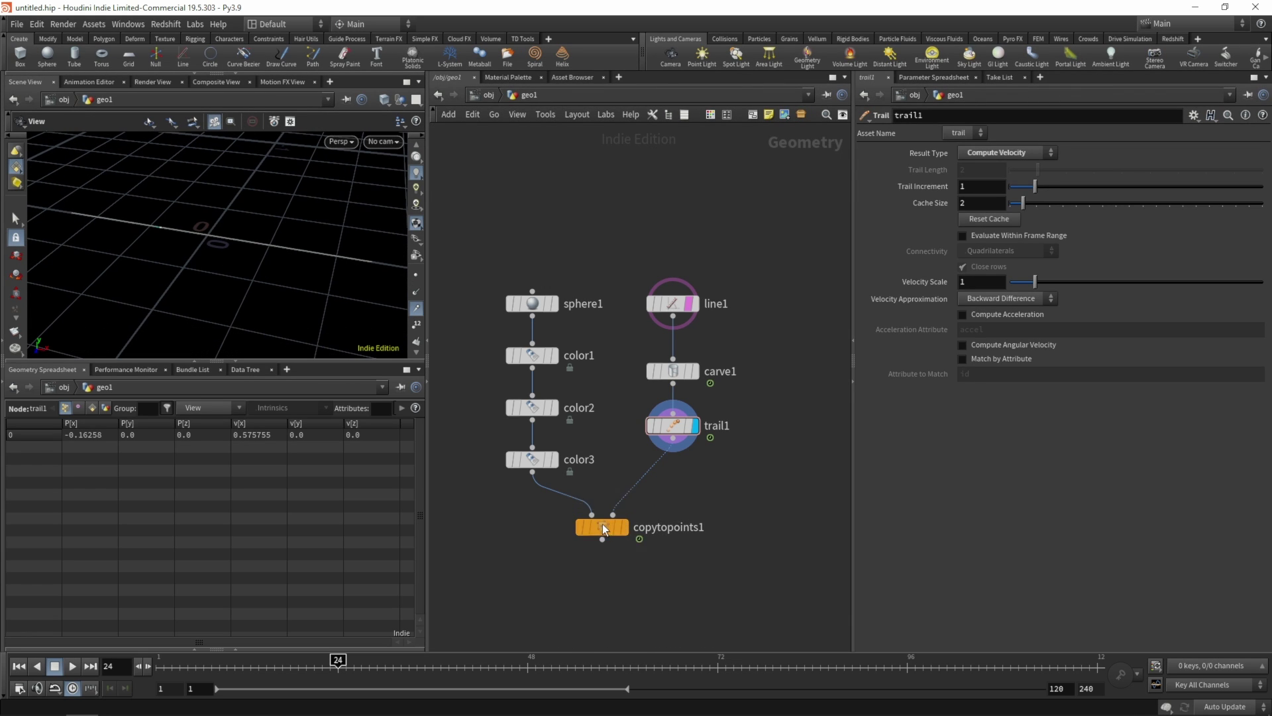
- Insert attribwrangle1 between trail1 and copytopoints1 and lay out the chain with L
{"action": "left_click_drag", "start_coordinate": [600, 527], "coordinate": [597, 556]}
{"action": "key", "text": "Tab"}
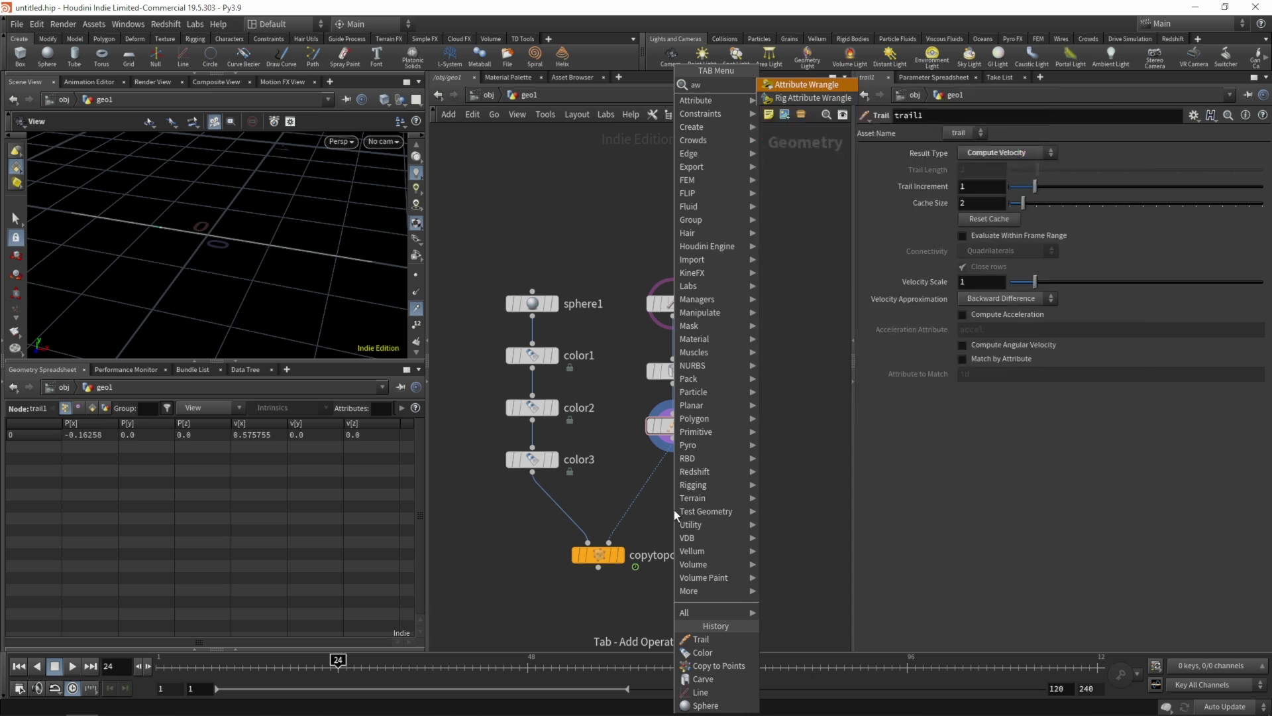
{"action": "key", "text": "Escape"}
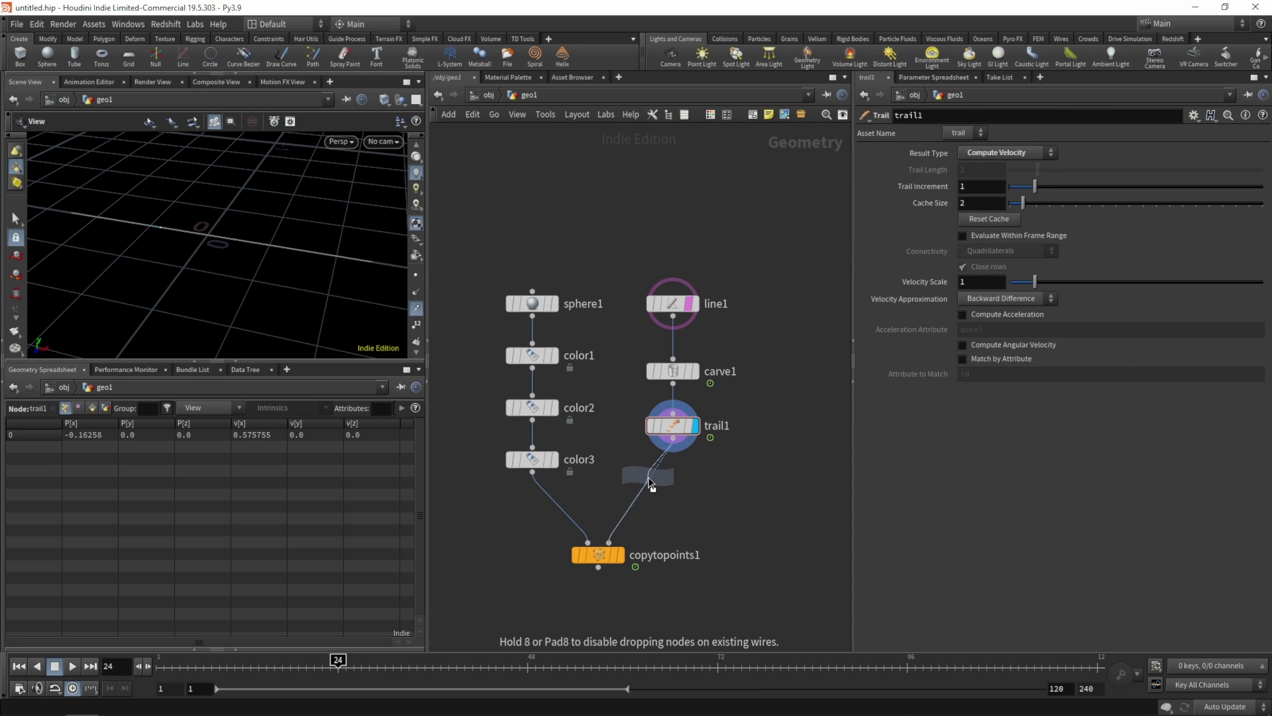
{"action": "left_click", "coordinate": [650, 479]}
{"action": "left_click_drag", "start_coordinate": [651, 482], "coordinate": [674, 473]}
{"action": "left_click_drag", "start_coordinate": [729, 235], "coordinate": [639, 497]}
{"action": "key", "text": "l"}
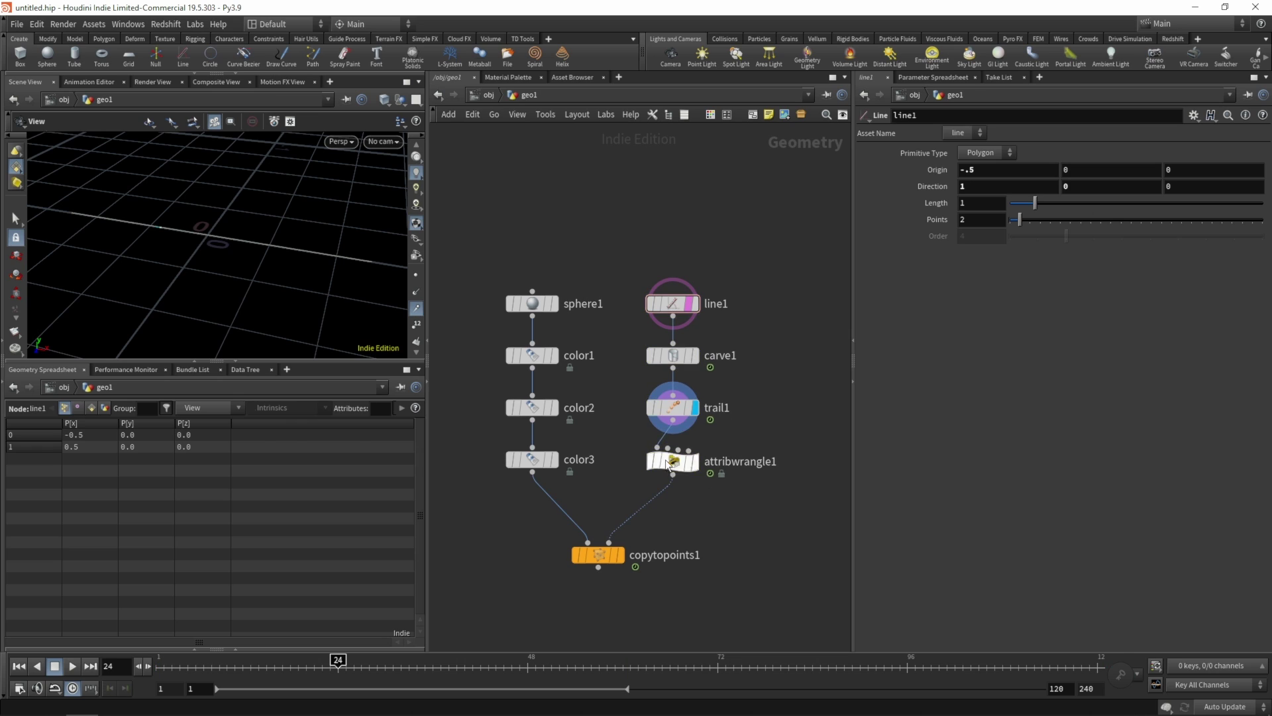
- Write 'float dist = length(v@v); f@dist = dist;' in attribwrangle1 and check dist values
{"action": "left_click", "coordinate": [669, 462]}
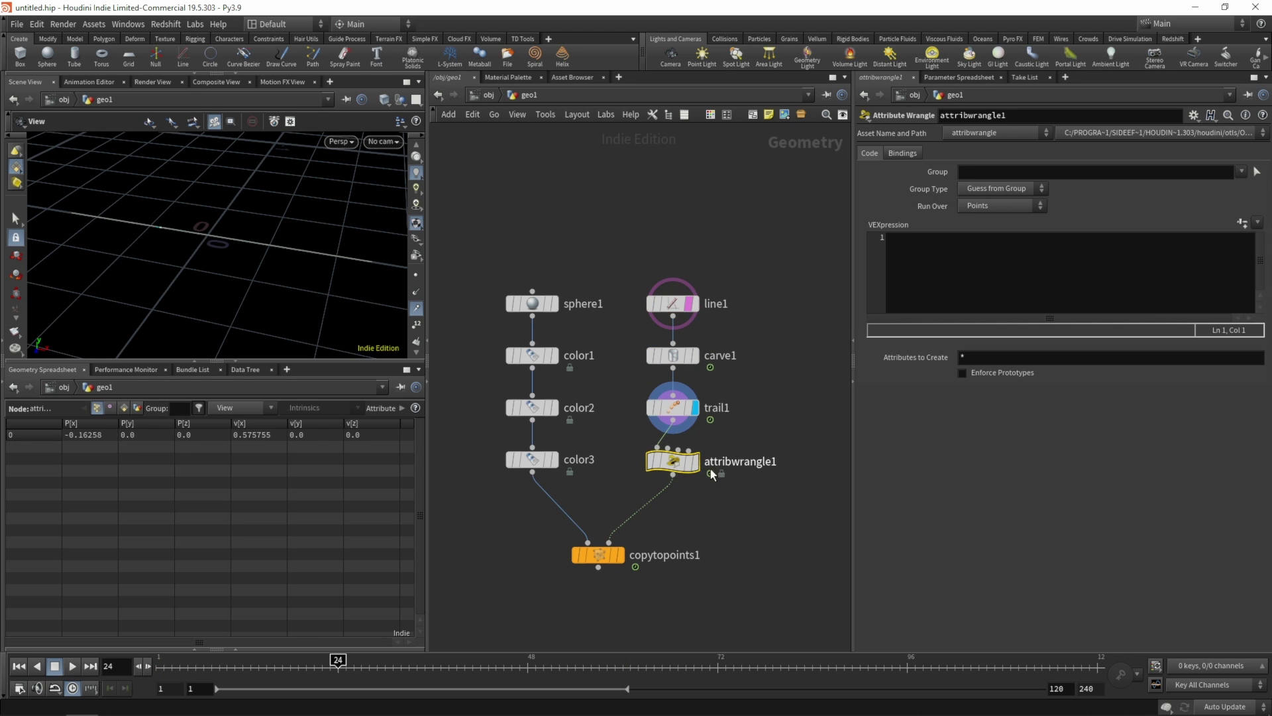
{"action": "left_click", "coordinate": [931, 251]}
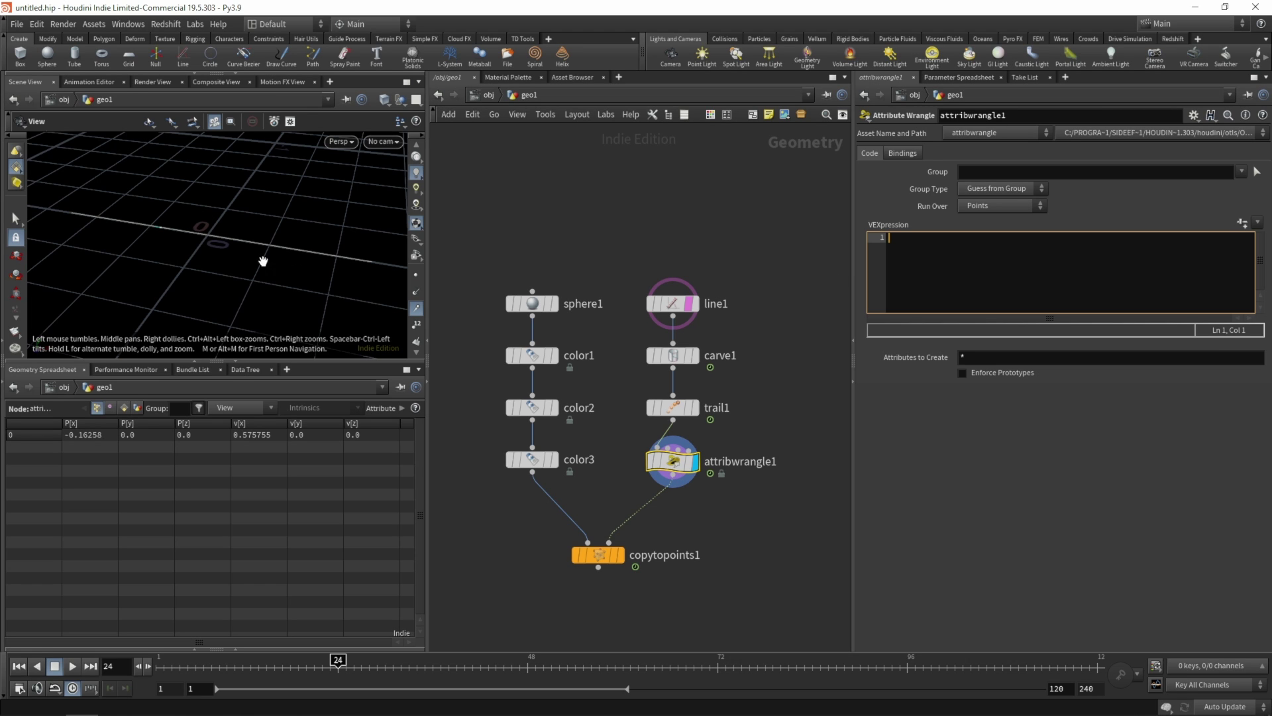
{"action": "type", "text": "float"}
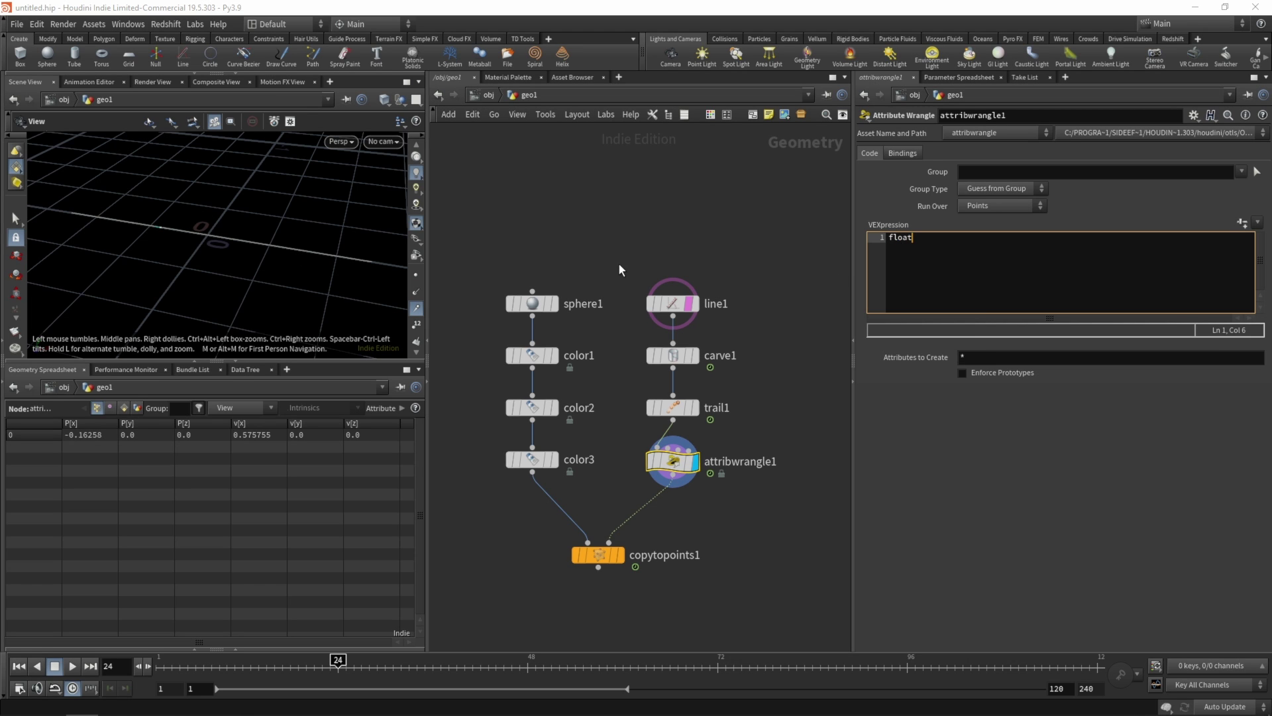
{"action": "type", "text": " dist = length"}
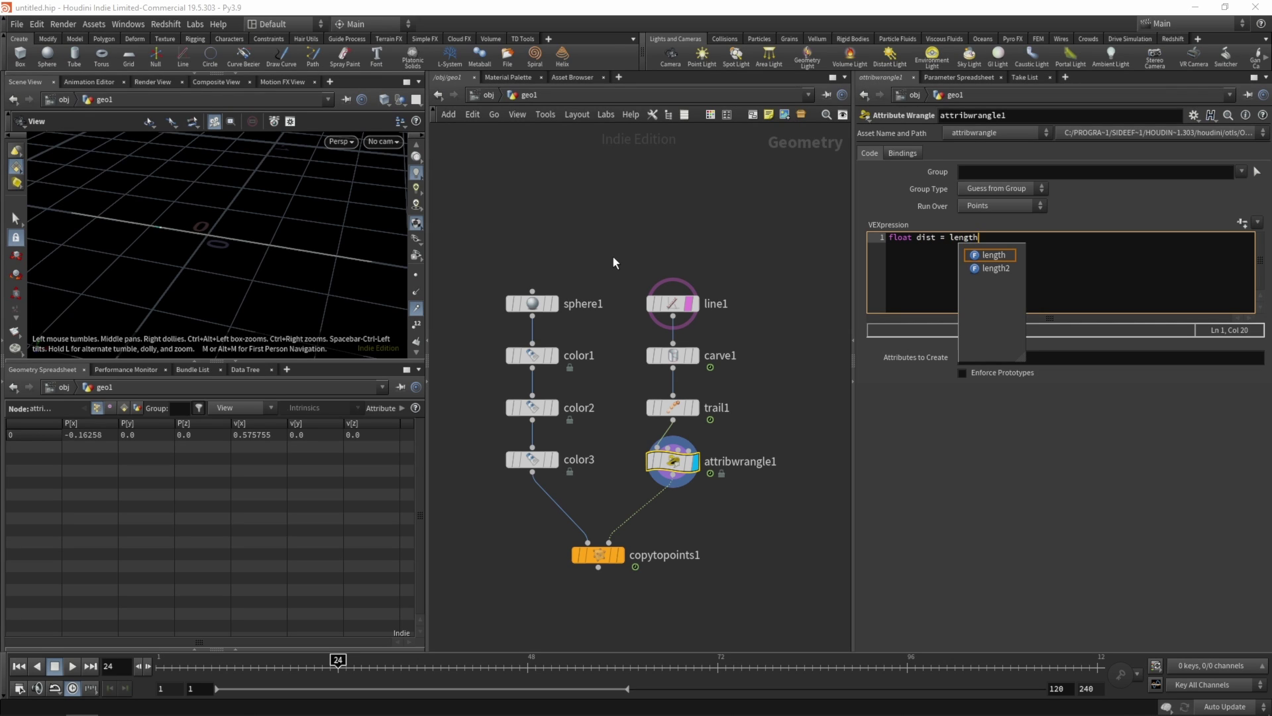
{"action": "type", "text": "(v@"}
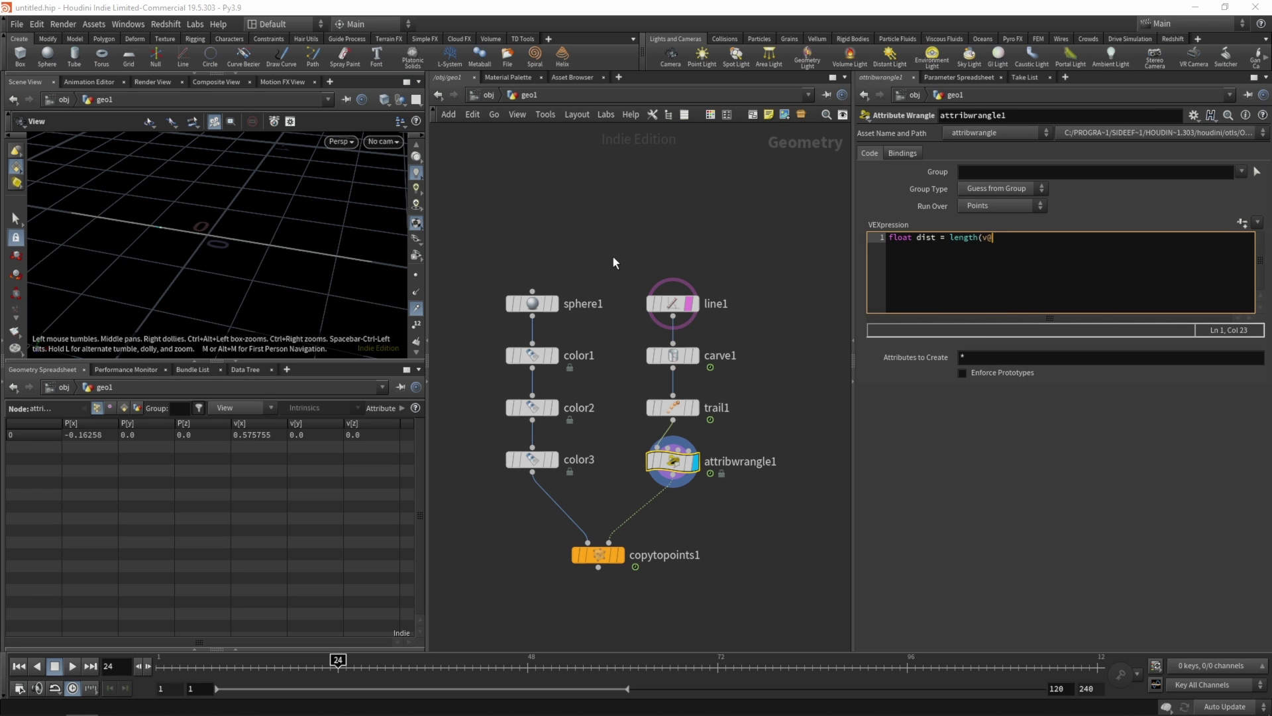
{"action": "type", "text": "v);"}
{"action": "key", "text": "Return"}
{"action": "key", "text": "Return"}
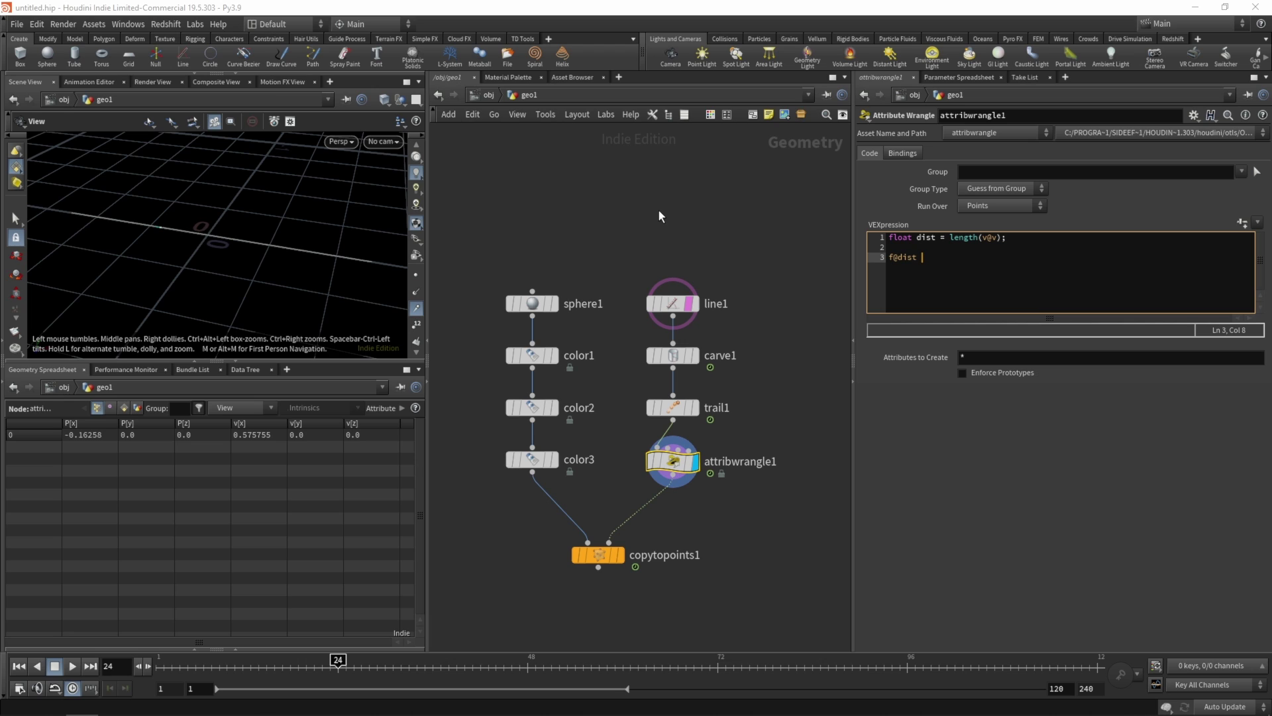
{"action": "type", "text": "dist;"}
{"action": "left_click", "coordinate": [670, 213]}
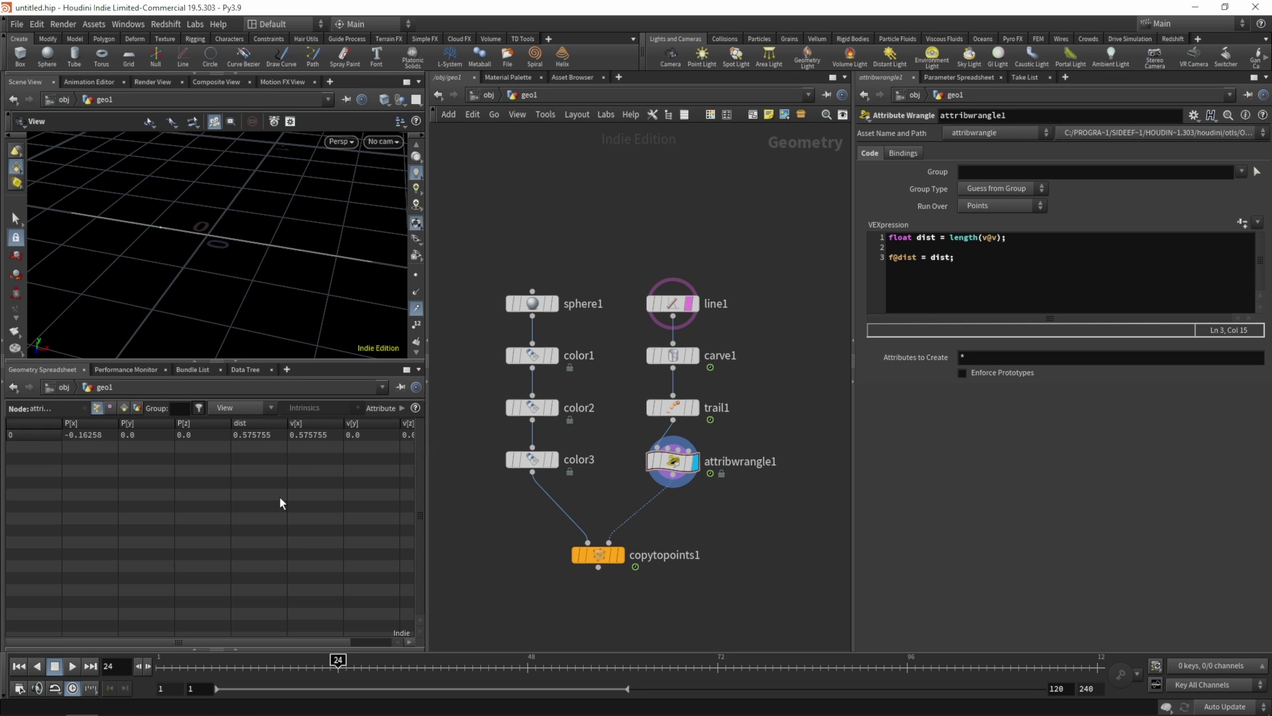
{"action": "left_click_drag", "start_coordinate": [345, 661], "coordinate": [330, 626]}
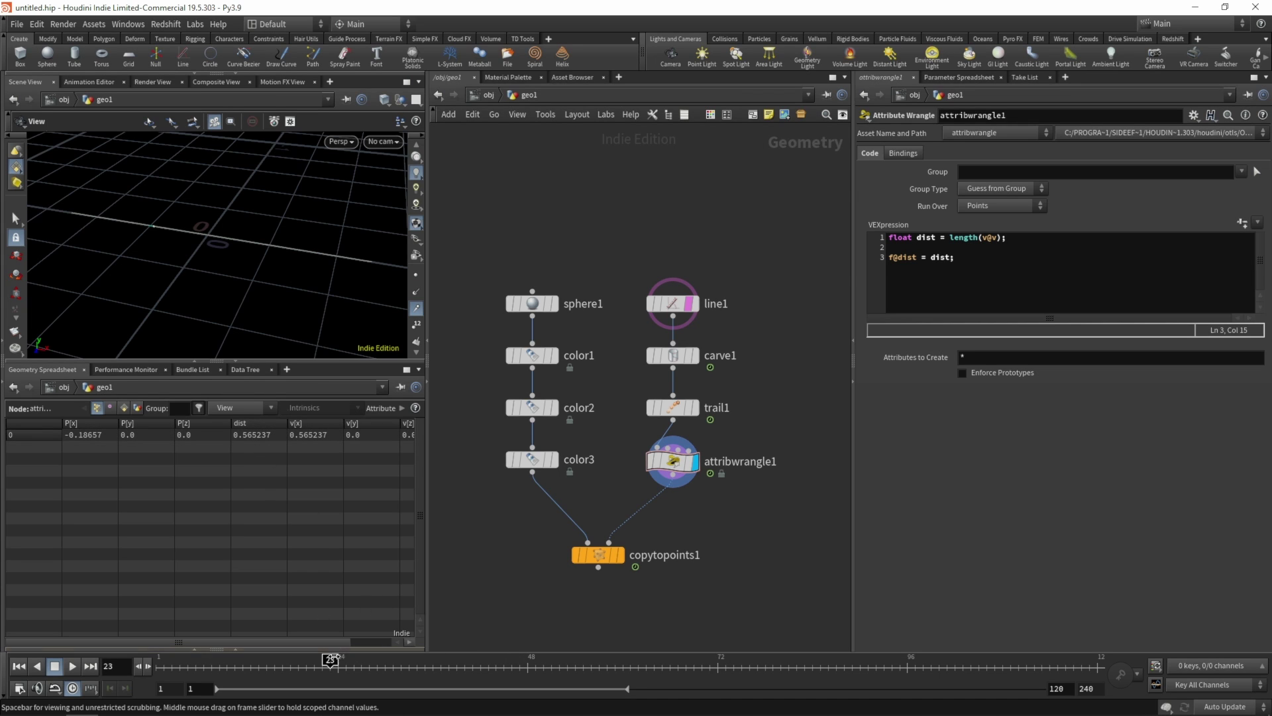
- Scrub around frame 24 to compare dist with v[x]
{"action": "left_click", "coordinate": [337, 661]}
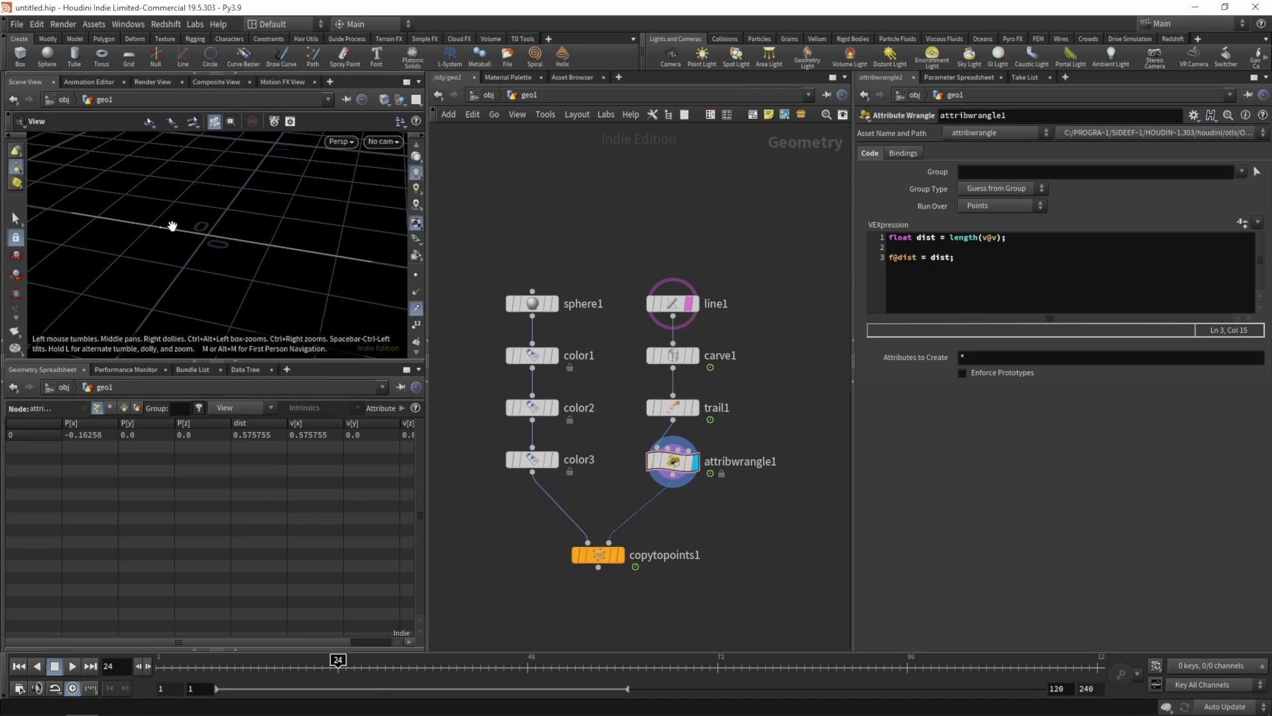
{"action": "left_click", "coordinate": [415, 143]}
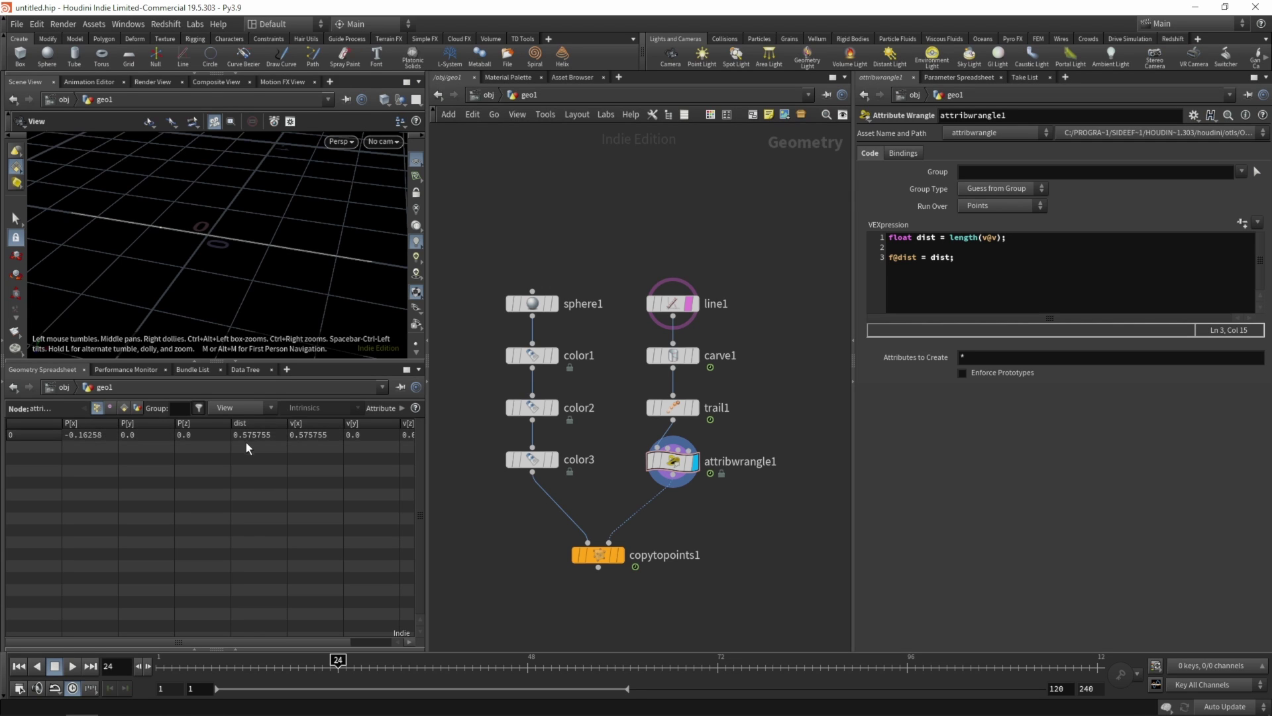
{"action": "mouse_move", "coordinate": [324, 659]}
{"action": "left_mouse_down"}
{"action": "mouse_move", "coordinate": [298, 659]}
{"action": "mouse_move", "coordinate": [364, 659]}
{"action": "mouse_move", "coordinate": [302, 659]}
{"action": "mouse_move", "coordinate": [362, 659]}
{"action": "mouse_move", "coordinate": [338, 659]}
{"action": "left_mouse_up"}
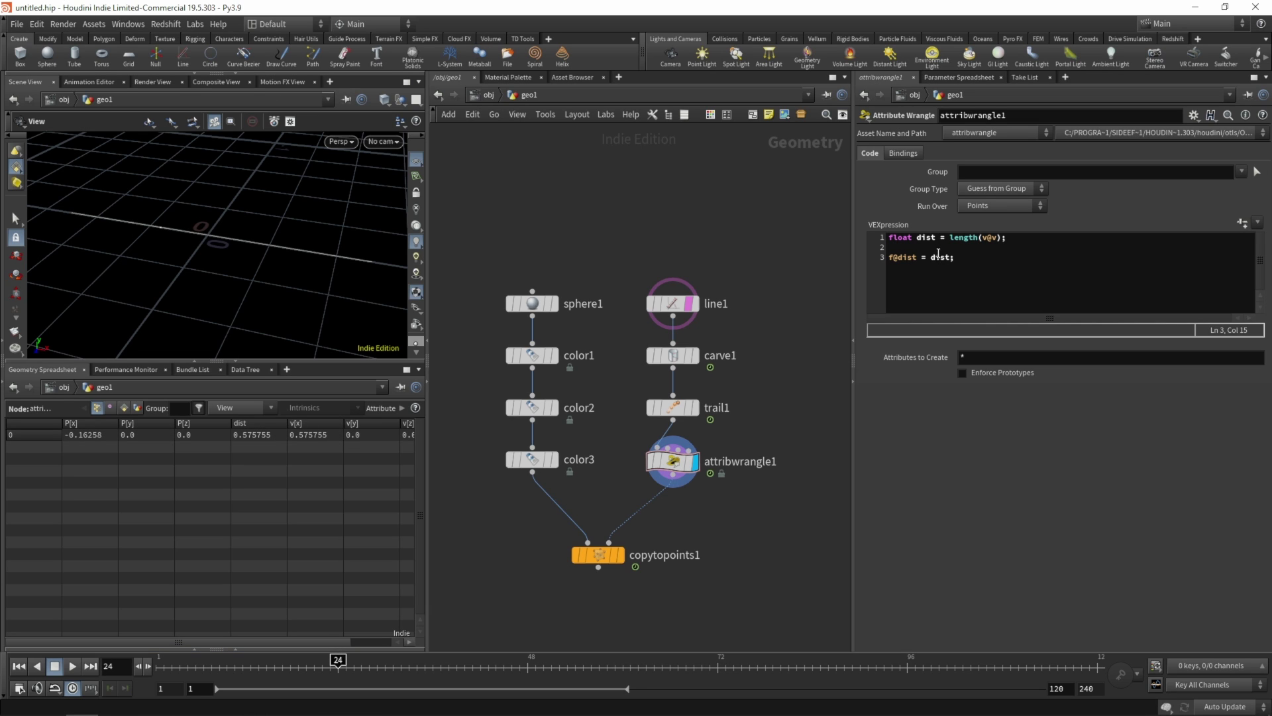
- Divide the dist length by float($FPS), verify dist ≈0.024, and move copytopoints1 lower
{"action": "left_click", "coordinate": [1002, 238]}
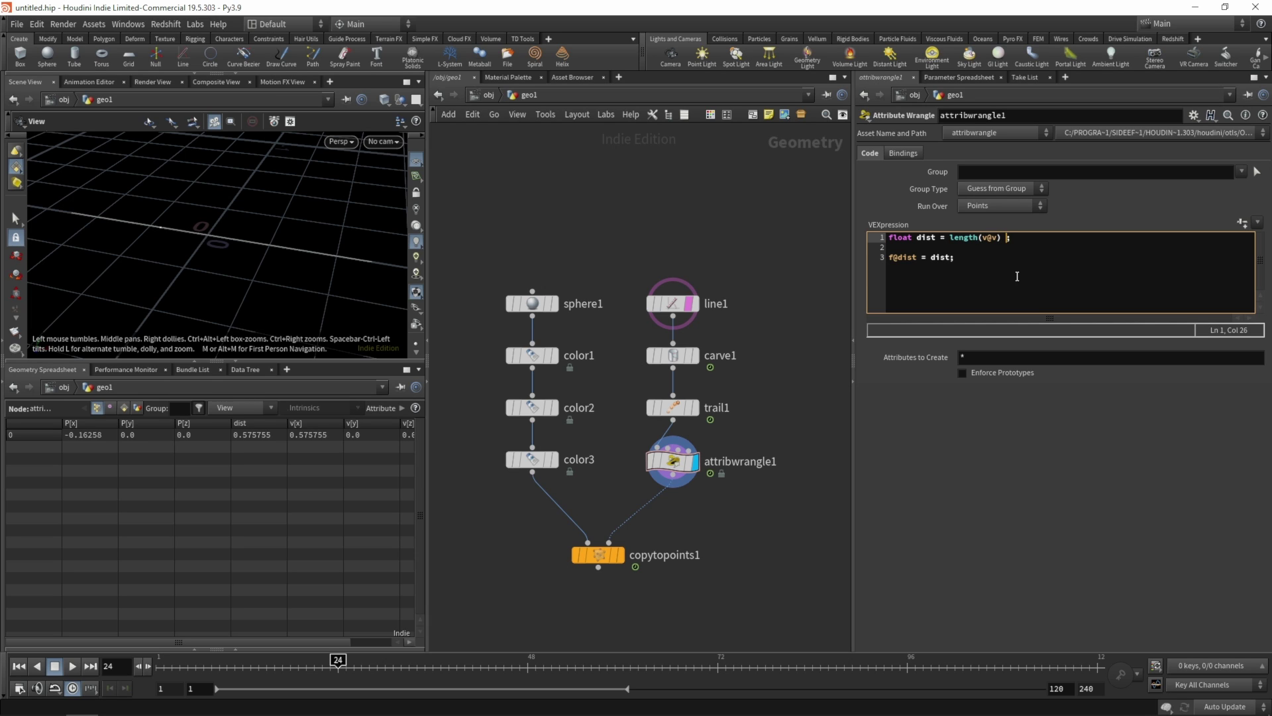
{"action": "type", "text": "/ float"}
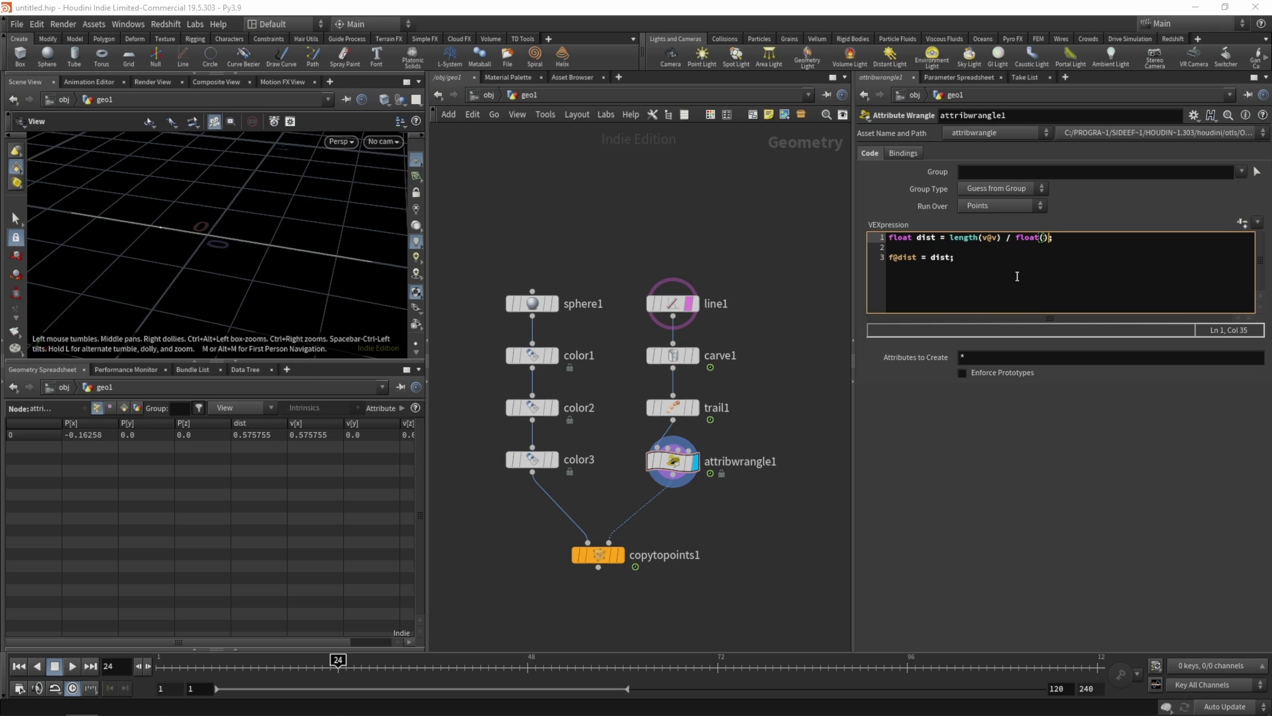
{"action": "type", "text": "($FPS"}
{"action": "left_click", "coordinate": [659, 227]}
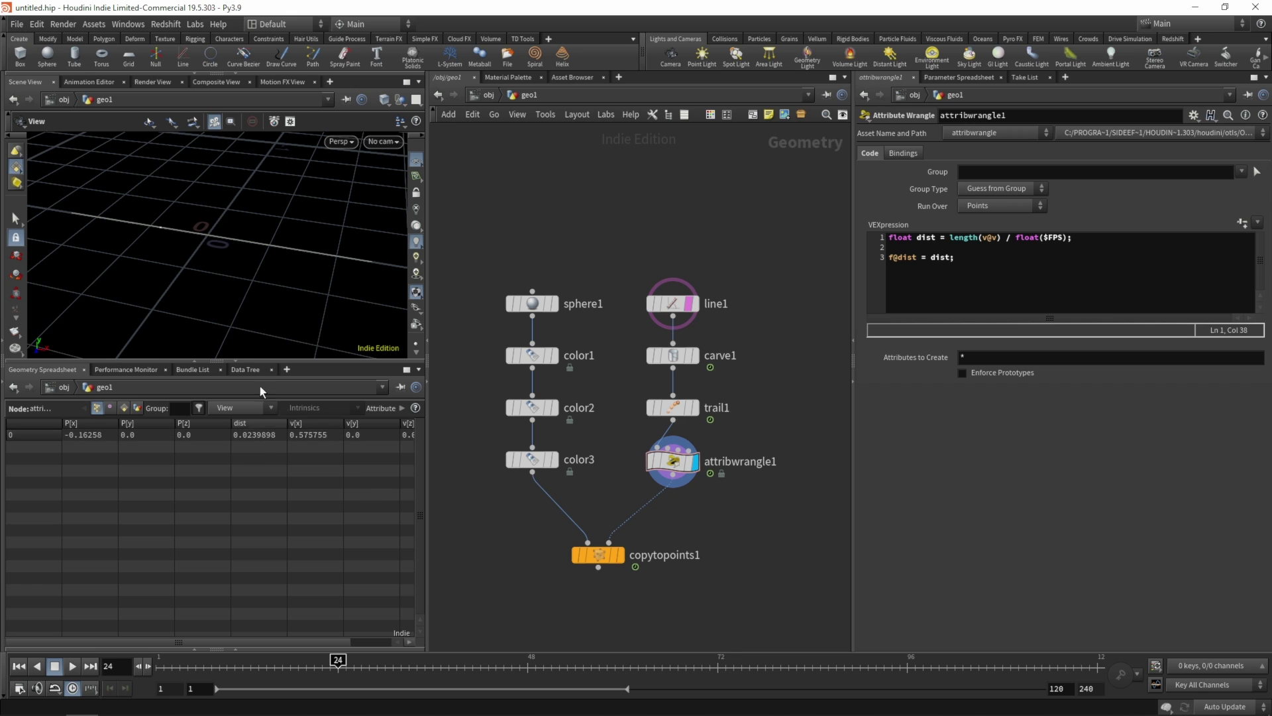
{"action": "left_click_drag", "start_coordinate": [243, 662], "coordinate": [345, 660]}
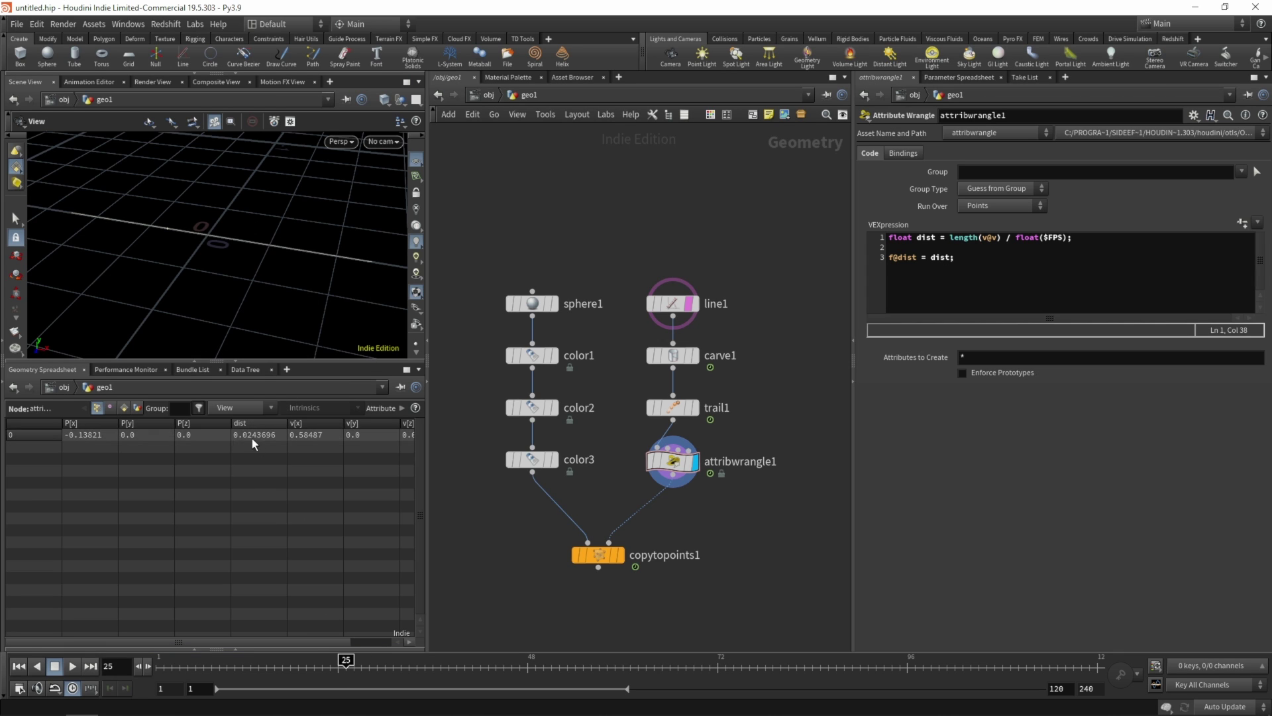
{"action": "middle_click_drag", "start_coordinate": [800, 375], "coordinate": [765, 266]}
{"action": "left_click_drag", "start_coordinate": [558, 455], "coordinate": [562, 521]}
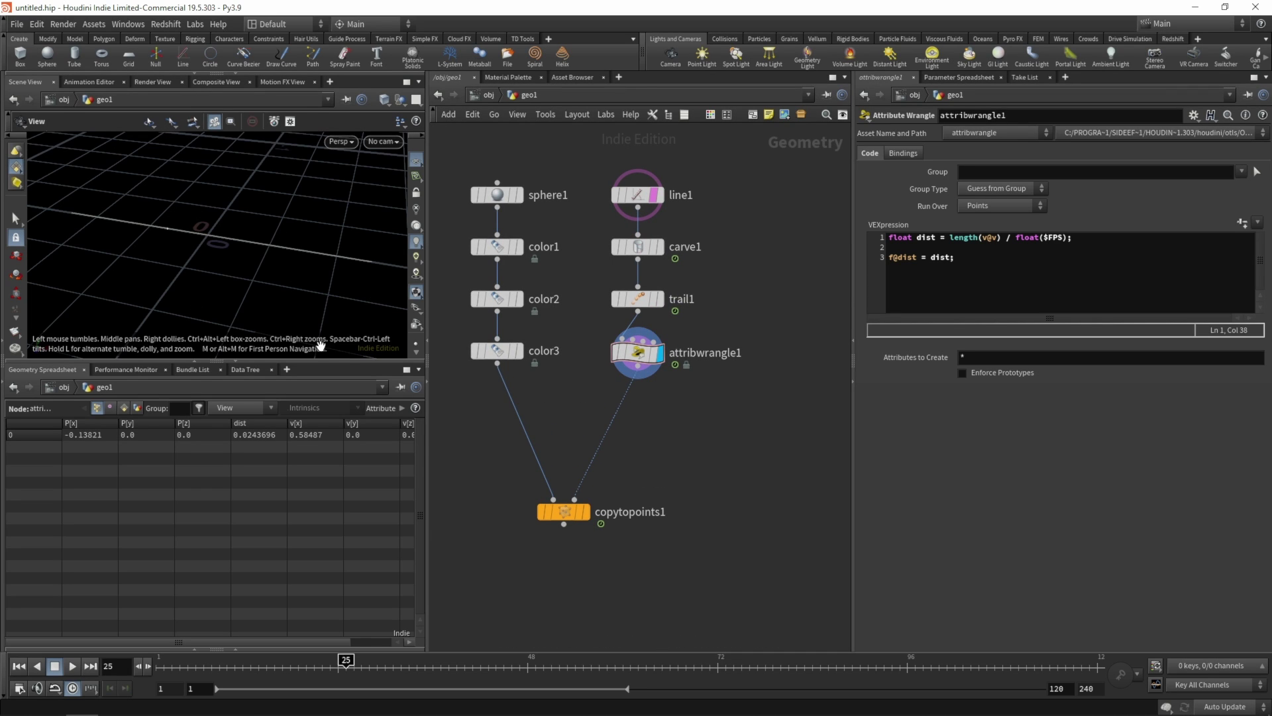
- Branch a trail2 node off carve1, display it, and scrub to watch its points
{"action": "key", "text": "Tab"}
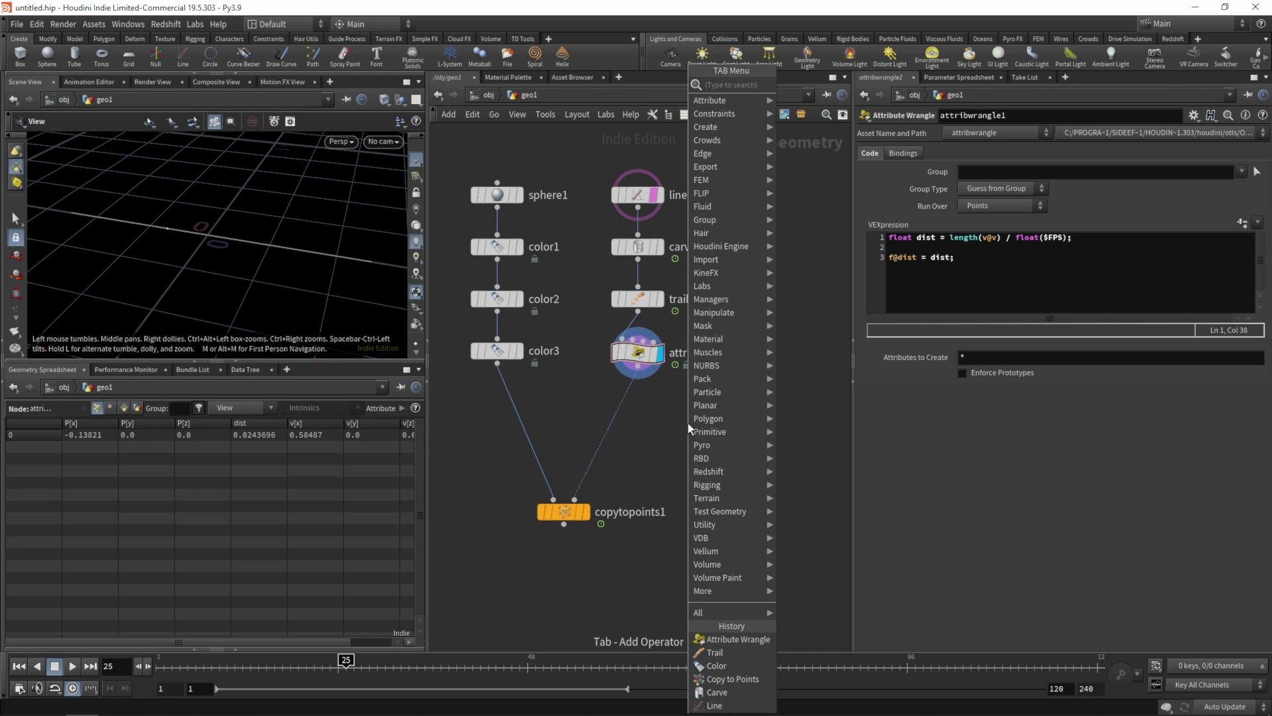
{"action": "type", "text": "null"}
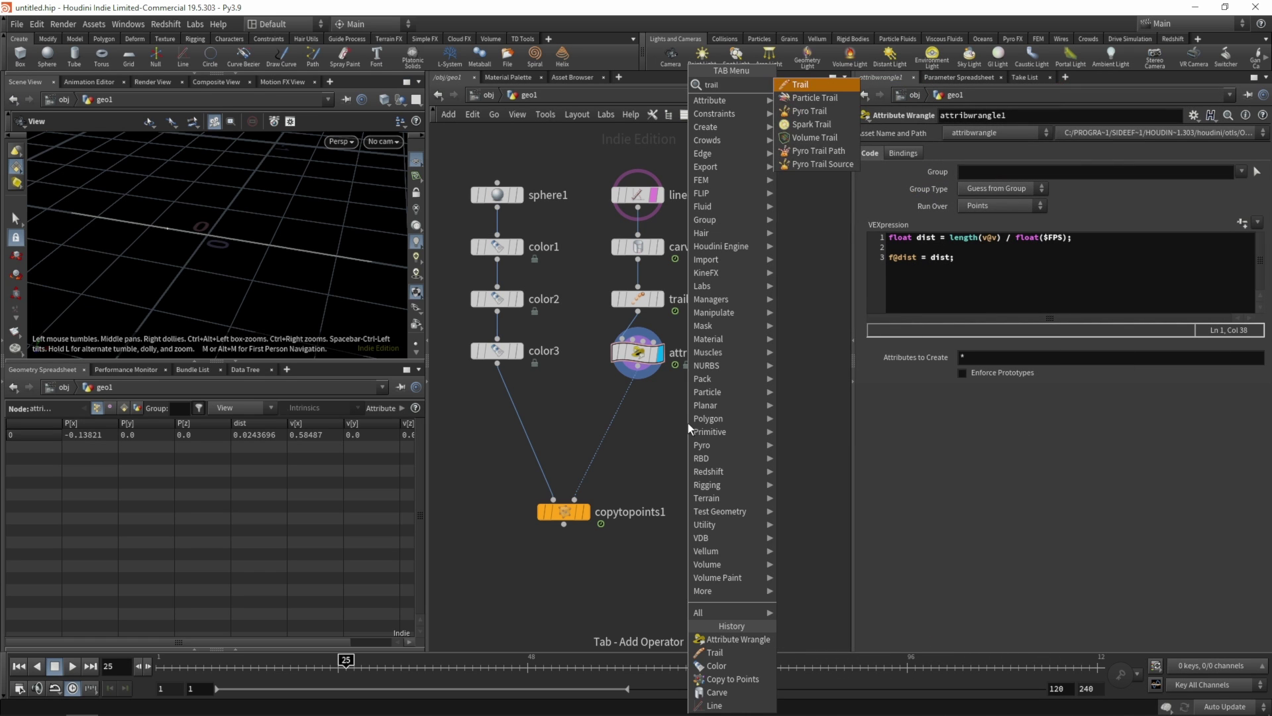
{"action": "key", "text": "Return"}
{"action": "left_click", "coordinate": [770, 297]}
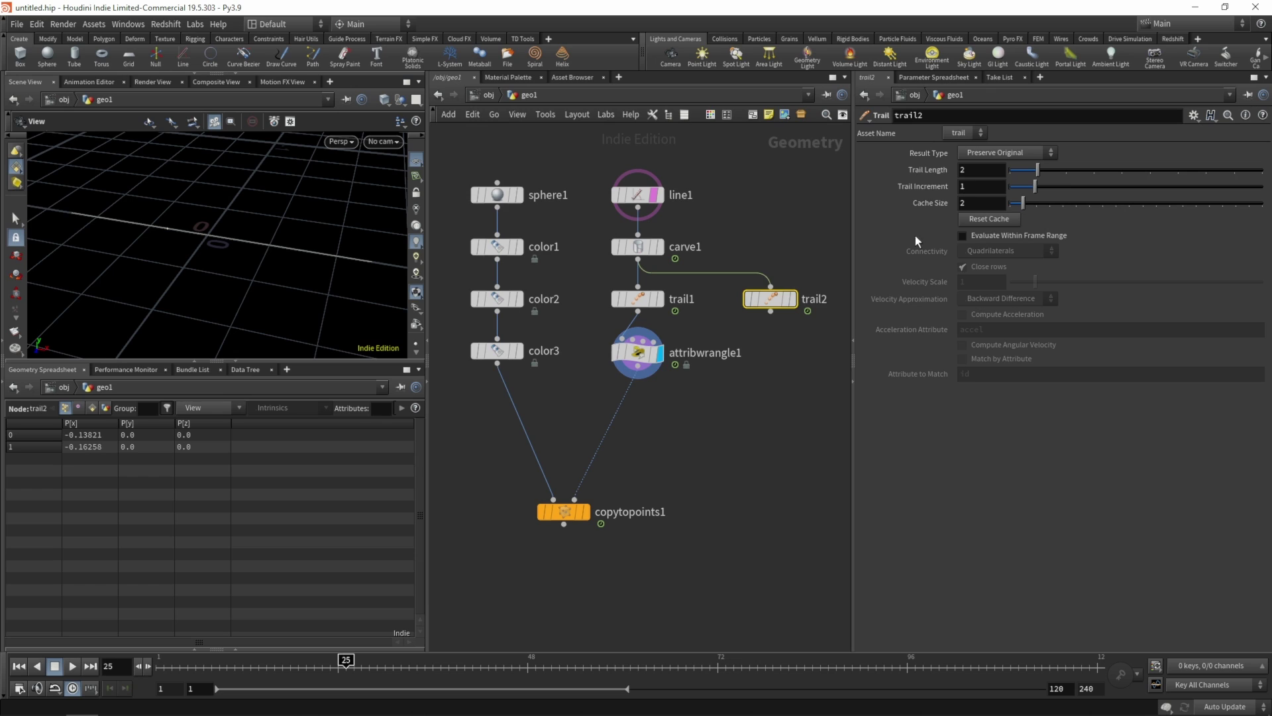
{"action": "left_click", "coordinate": [792, 298]}
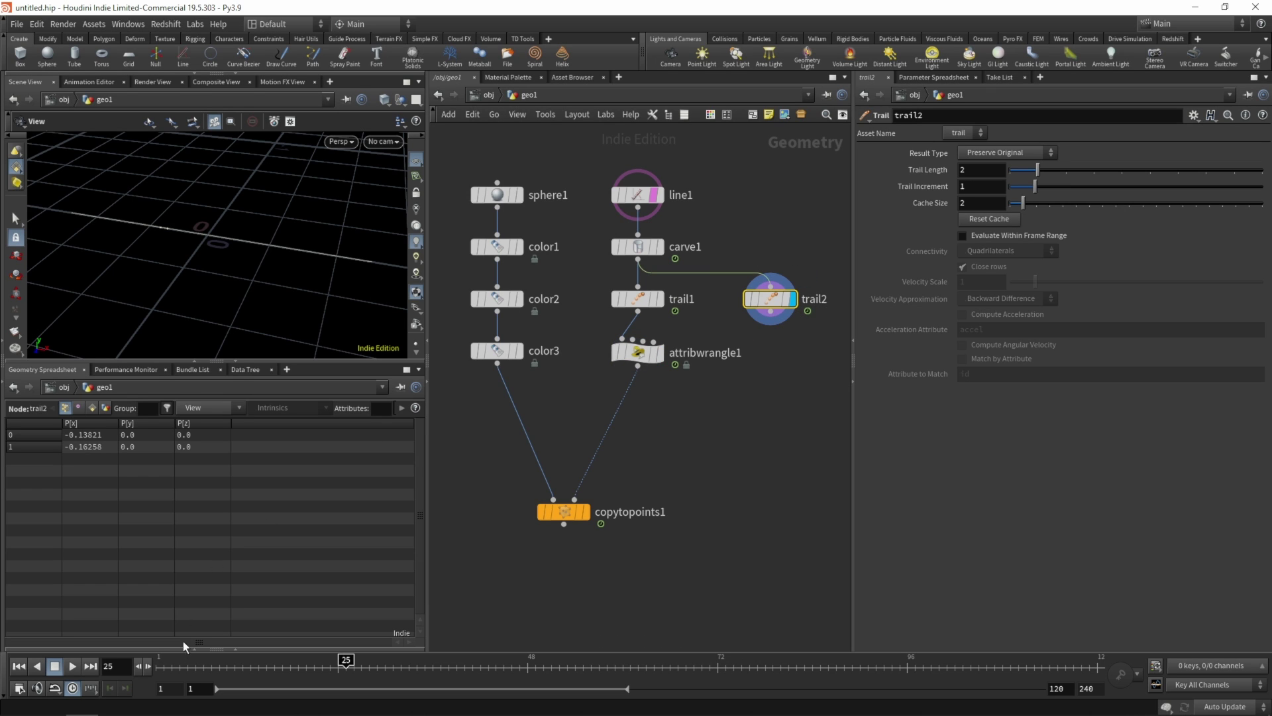
{"action": "left_click_drag", "start_coordinate": [346, 661], "coordinate": [314, 619]}
- Add add1 under trail2 building polygons By Group, and untemplate line1
{"action": "key", "text": "Tab"}
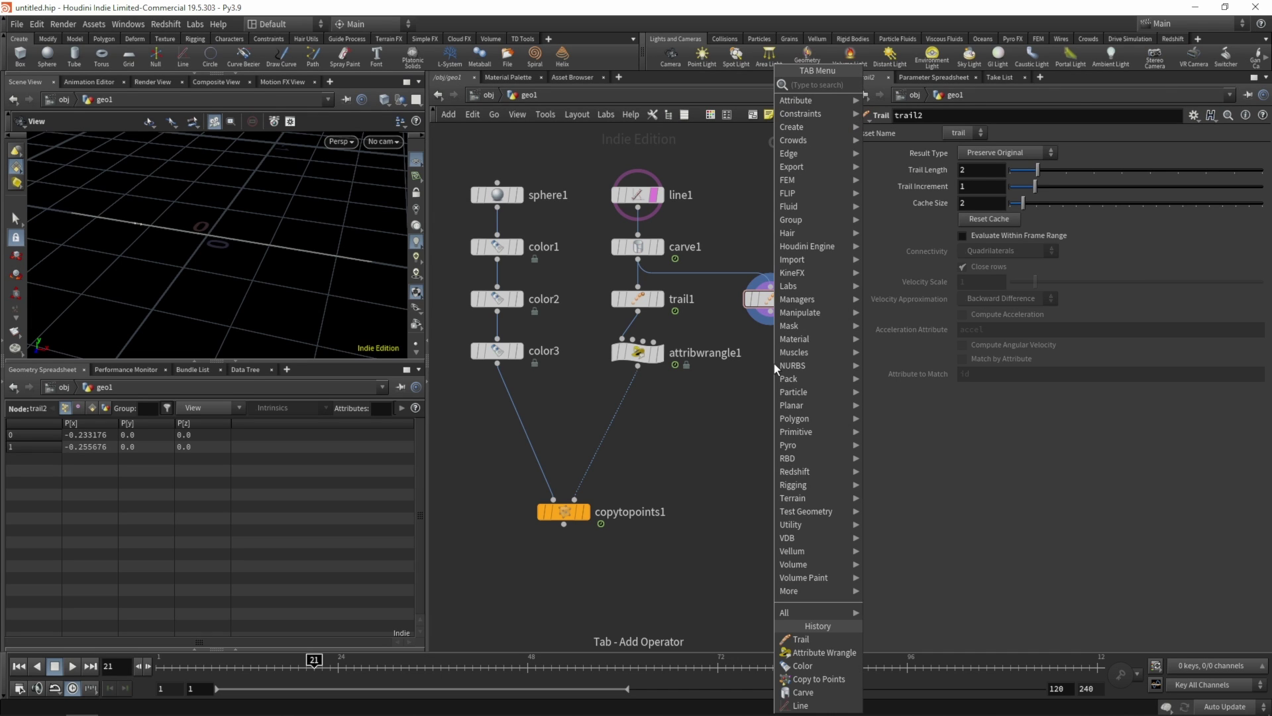
{"action": "key", "text": "Return"}
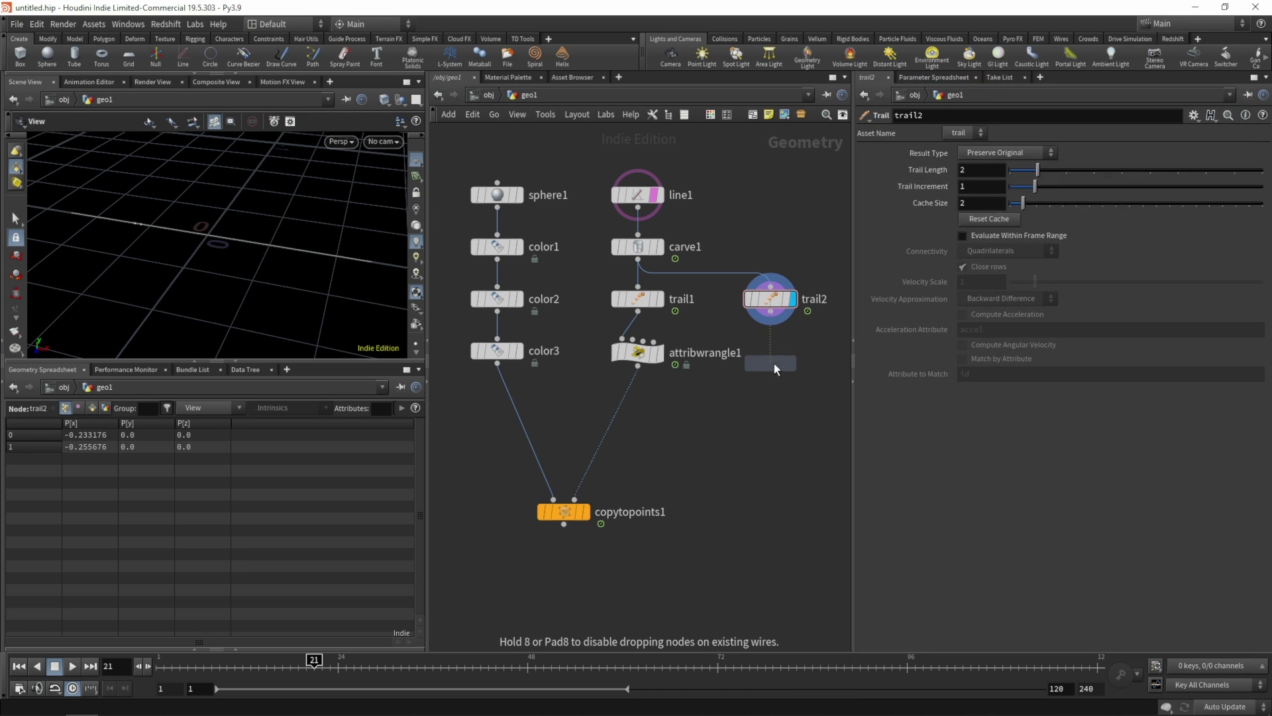
{"action": "left_click", "coordinate": [773, 355]}
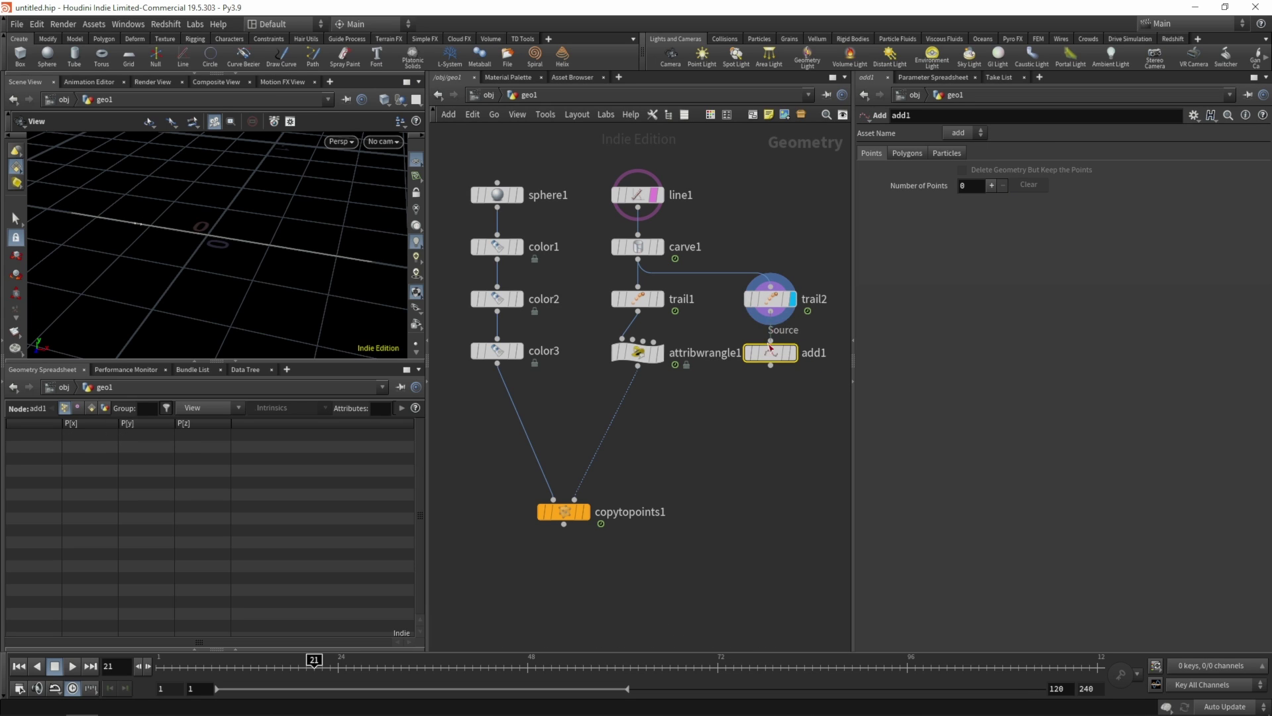
{"action": "left_click", "coordinate": [907, 153]}
{"action": "left_click", "coordinate": [948, 188]}
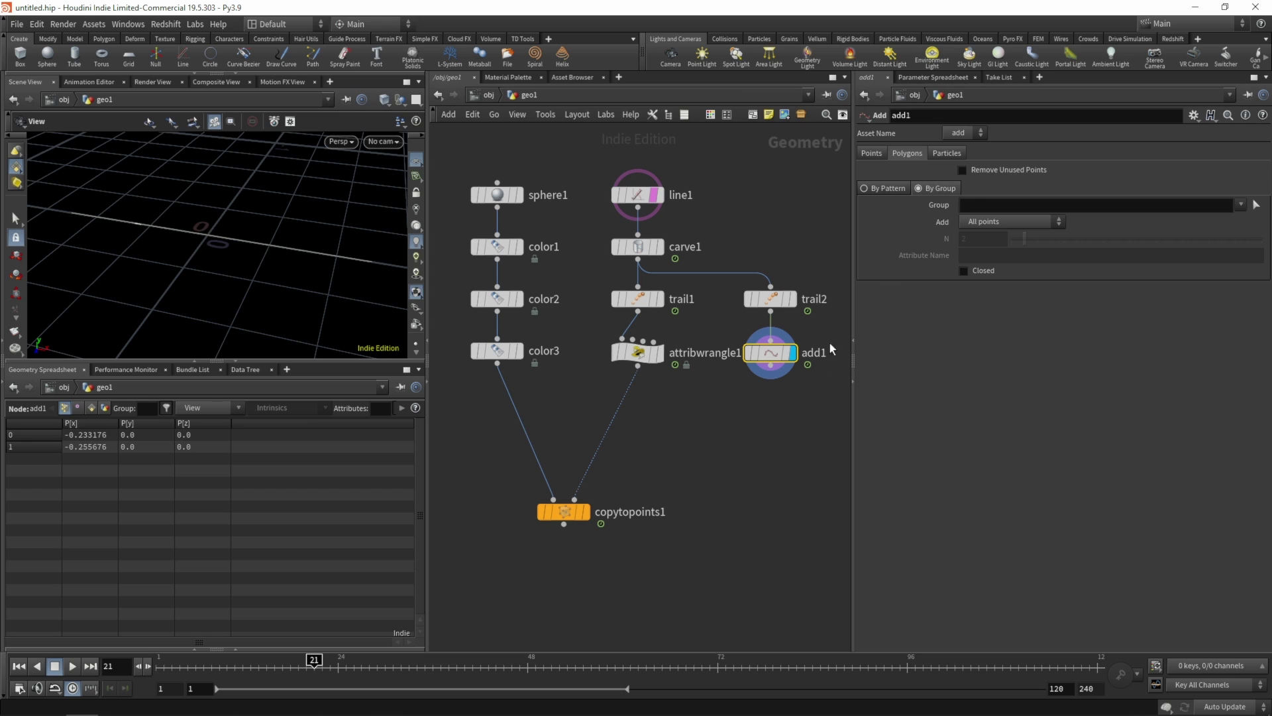
{"action": "left_click", "coordinate": [604, 193]}
{"action": "left_click", "coordinate": [747, 404]}
- Add measure1 below add1 measuring Perimeter / Length into an attribute named 'length'
{"action": "key", "text": "Tab"}
{"action": "type", "text": "mea"}
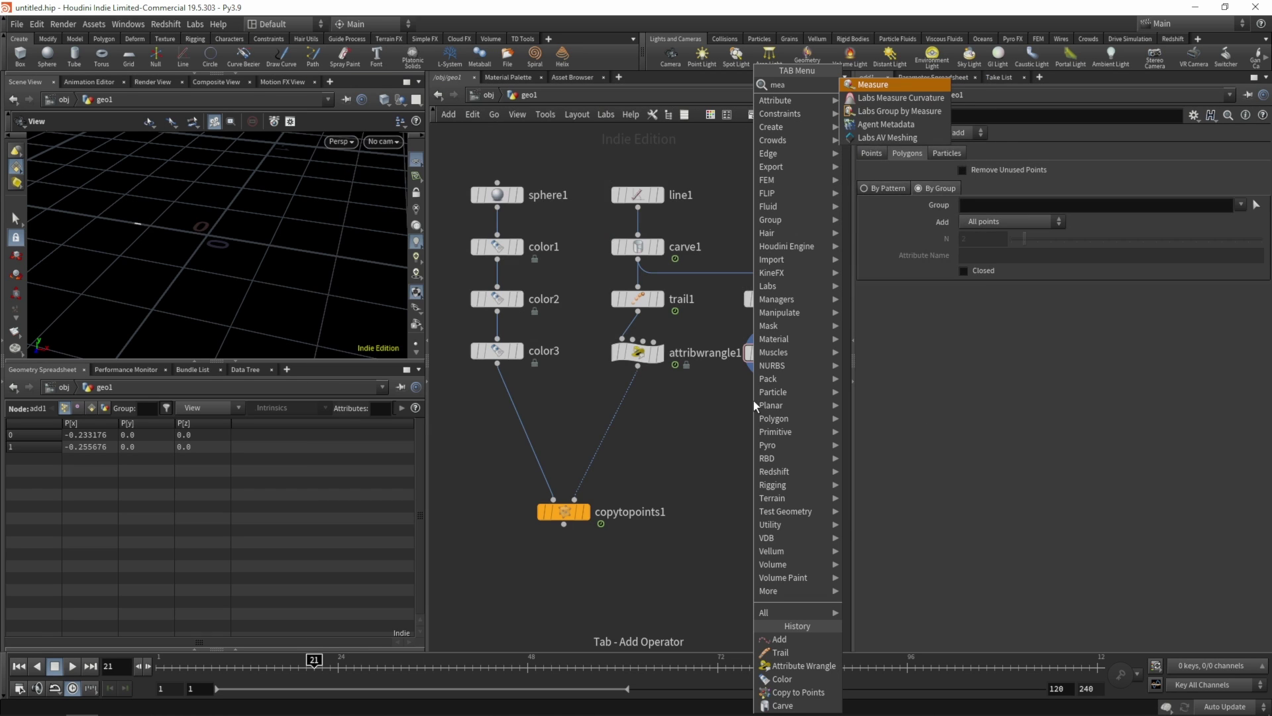
{"action": "key", "text": "Return"}
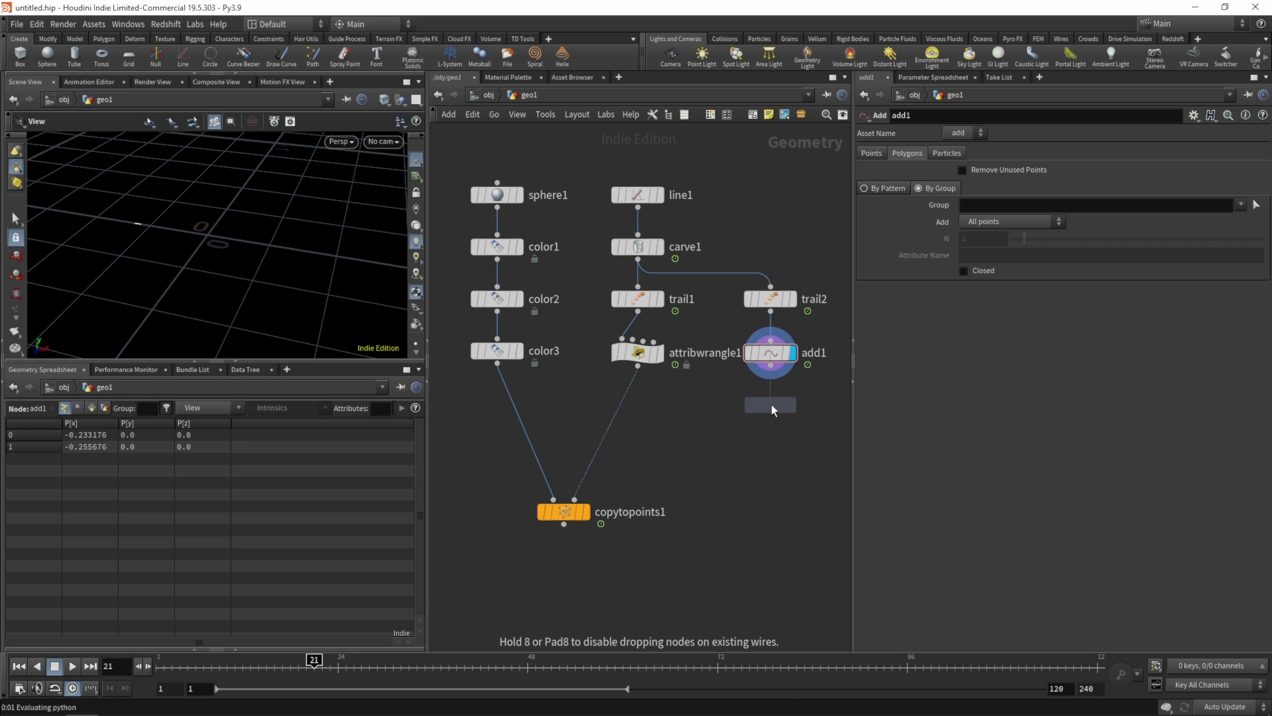
{"action": "left_click", "coordinate": [770, 404]}
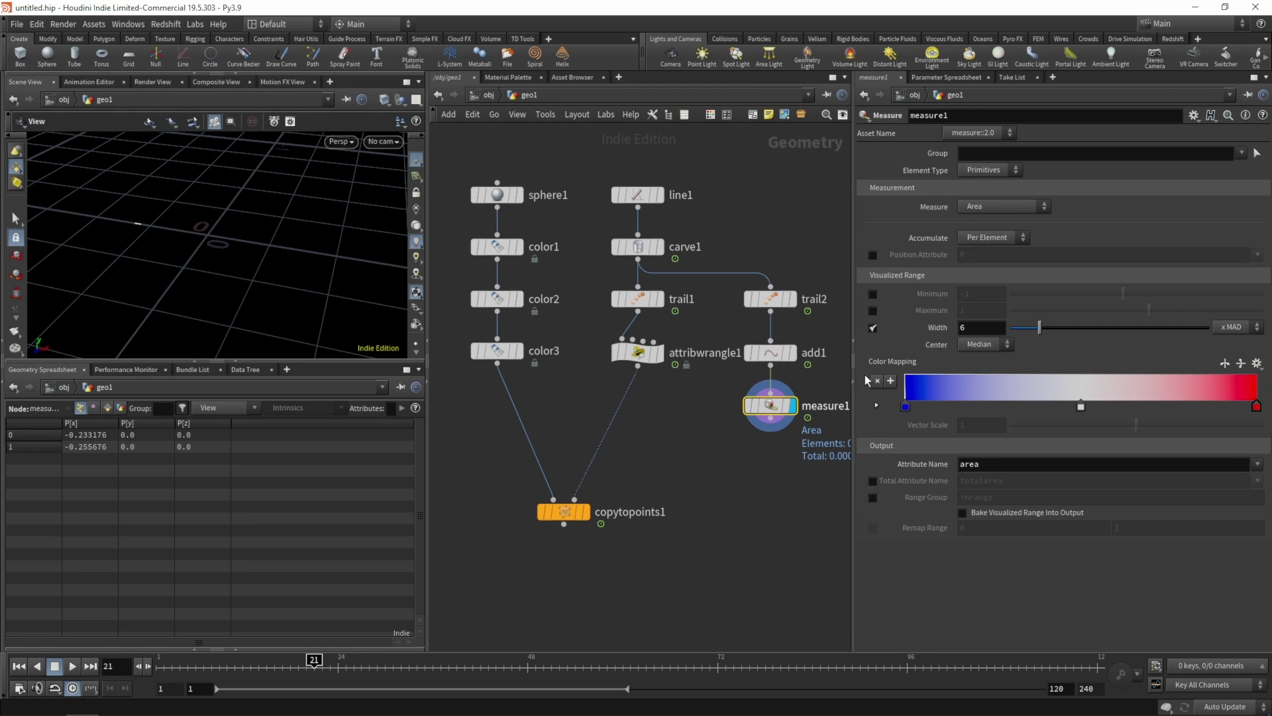
{"action": "left_click", "coordinate": [984, 207]}
{"action": "left_click", "coordinate": [991, 220]}
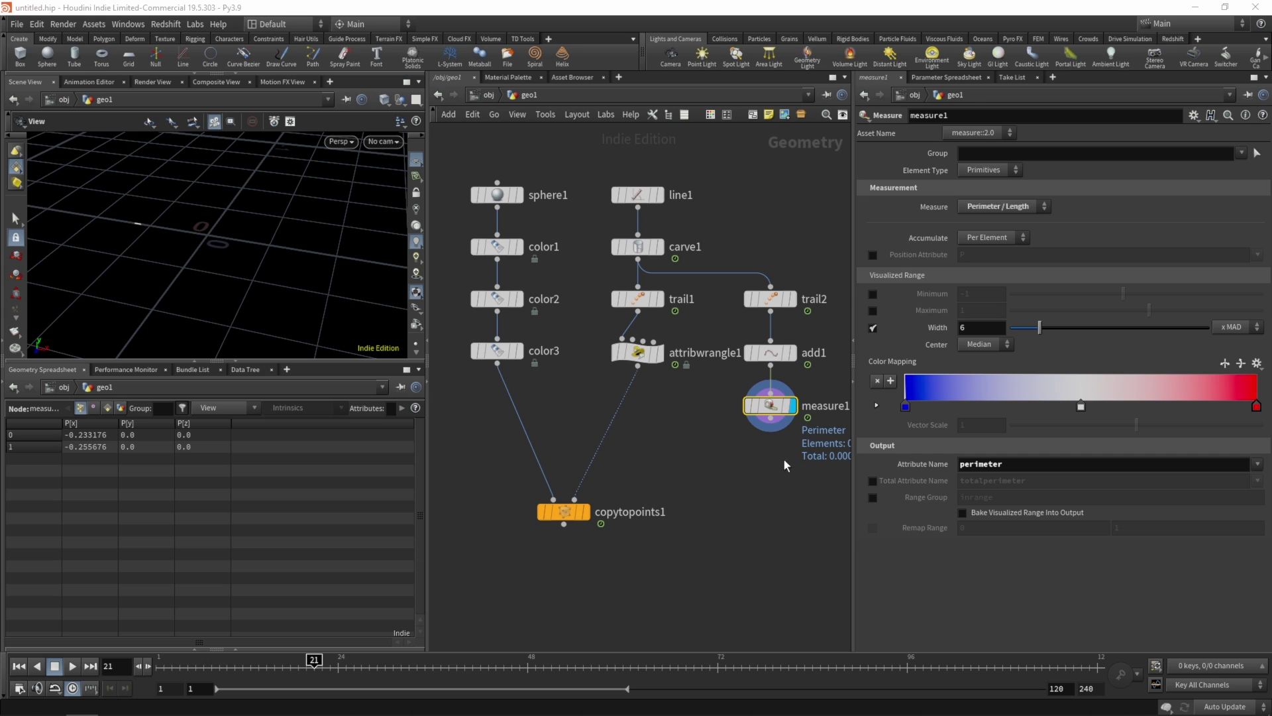
{"action": "left_click", "coordinate": [107, 407]}
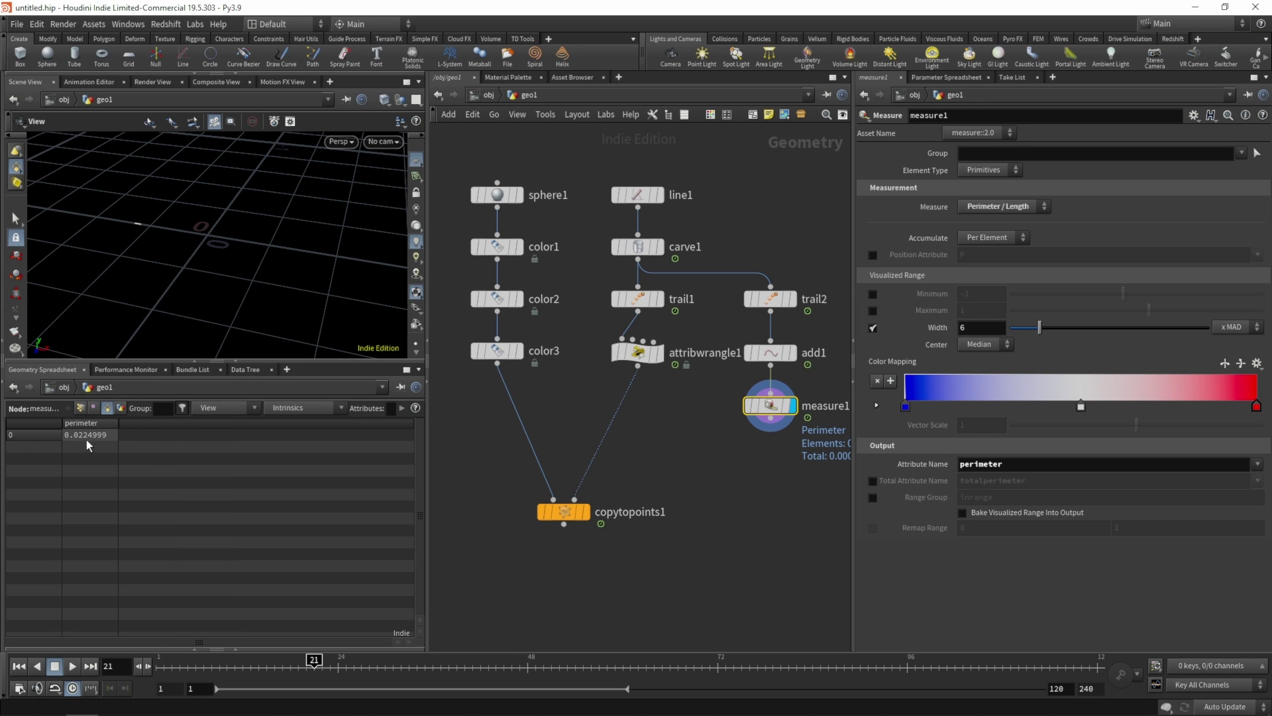
{"action": "double_click", "coordinate": [1001, 461]}
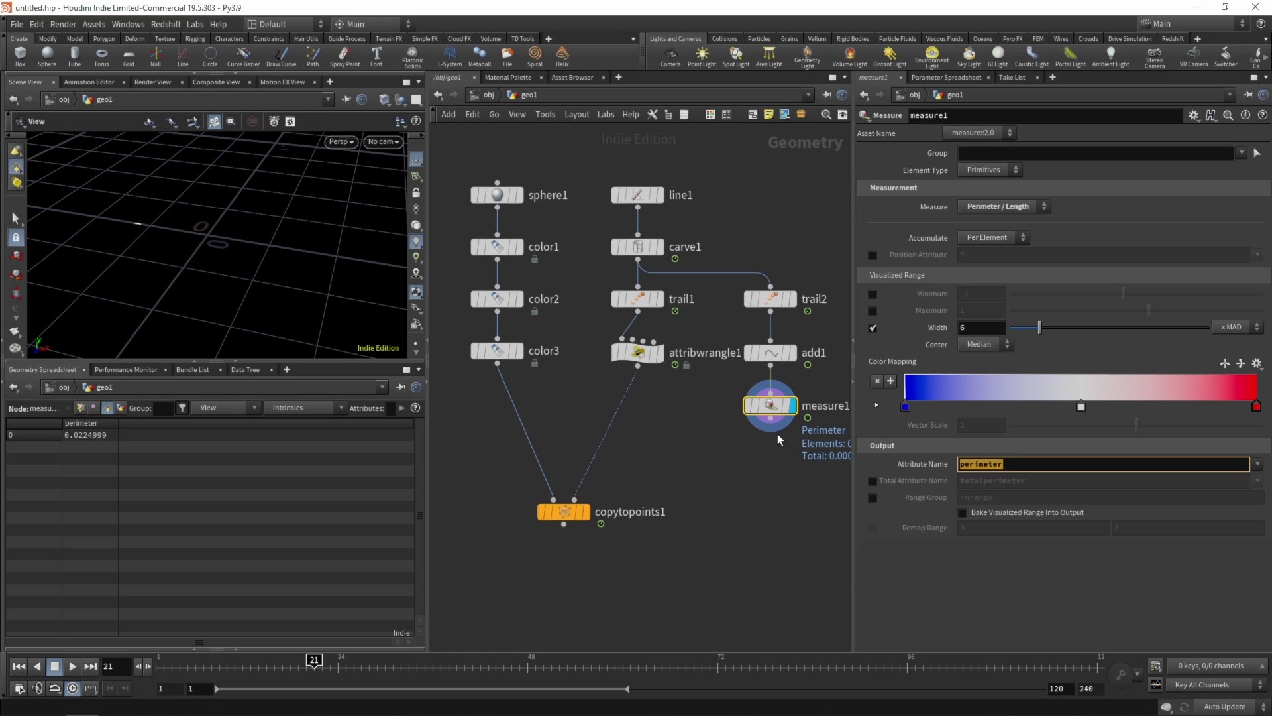
{"action": "type", "text": "length"}
{"action": "key", "text": "Return"}
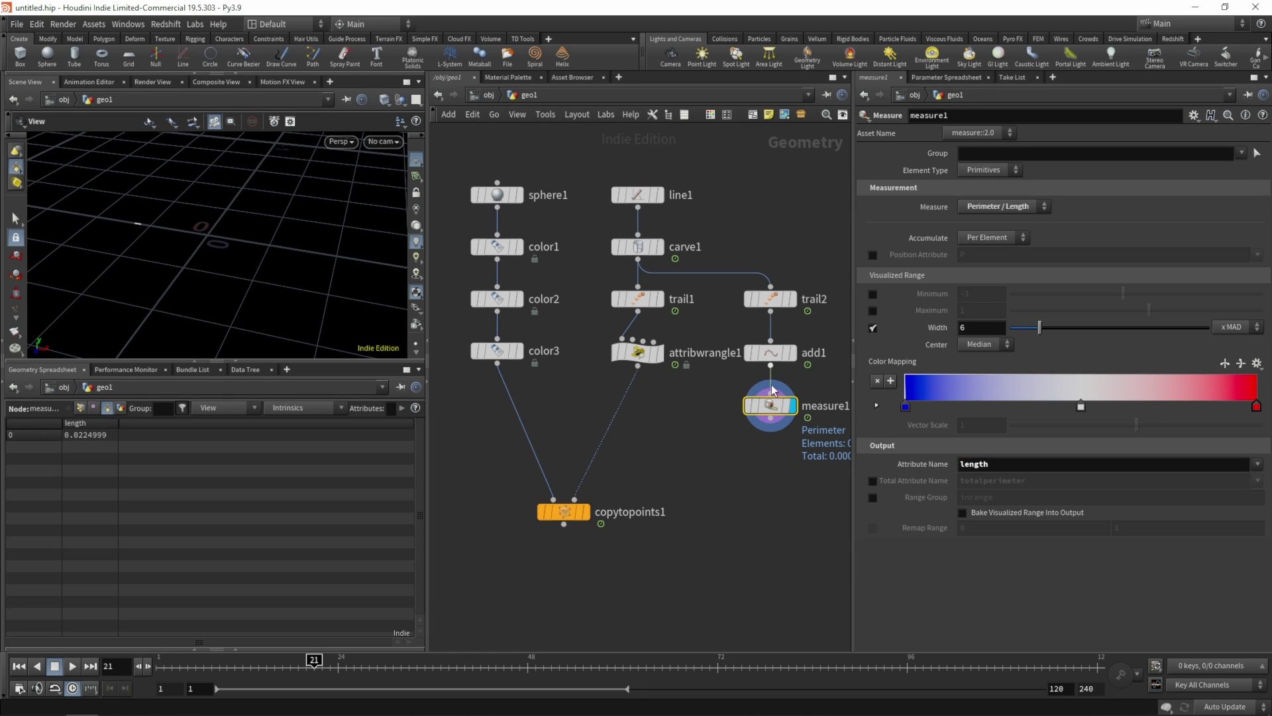
- Compare point and primitive spreadsheets, then display attribwrangle1 again
{"action": "mouse_move", "coordinate": [765, 409]}
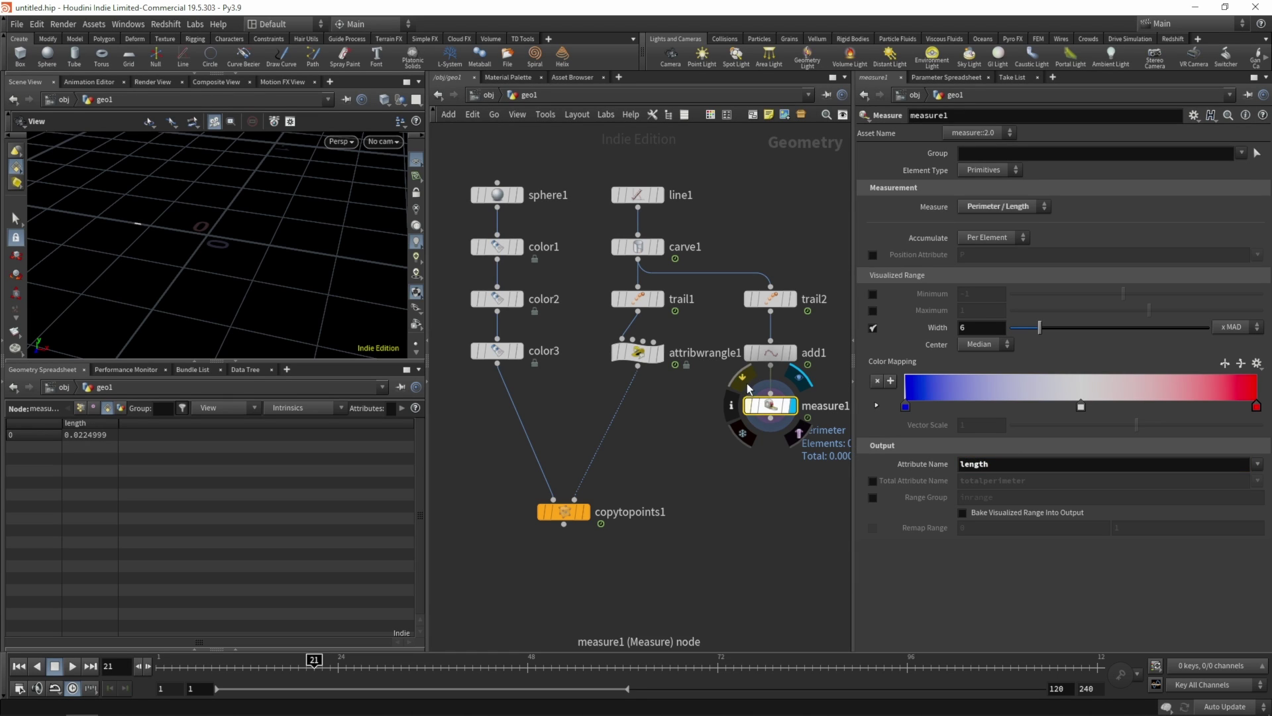
{"action": "mouse_move", "coordinate": [628, 339]}
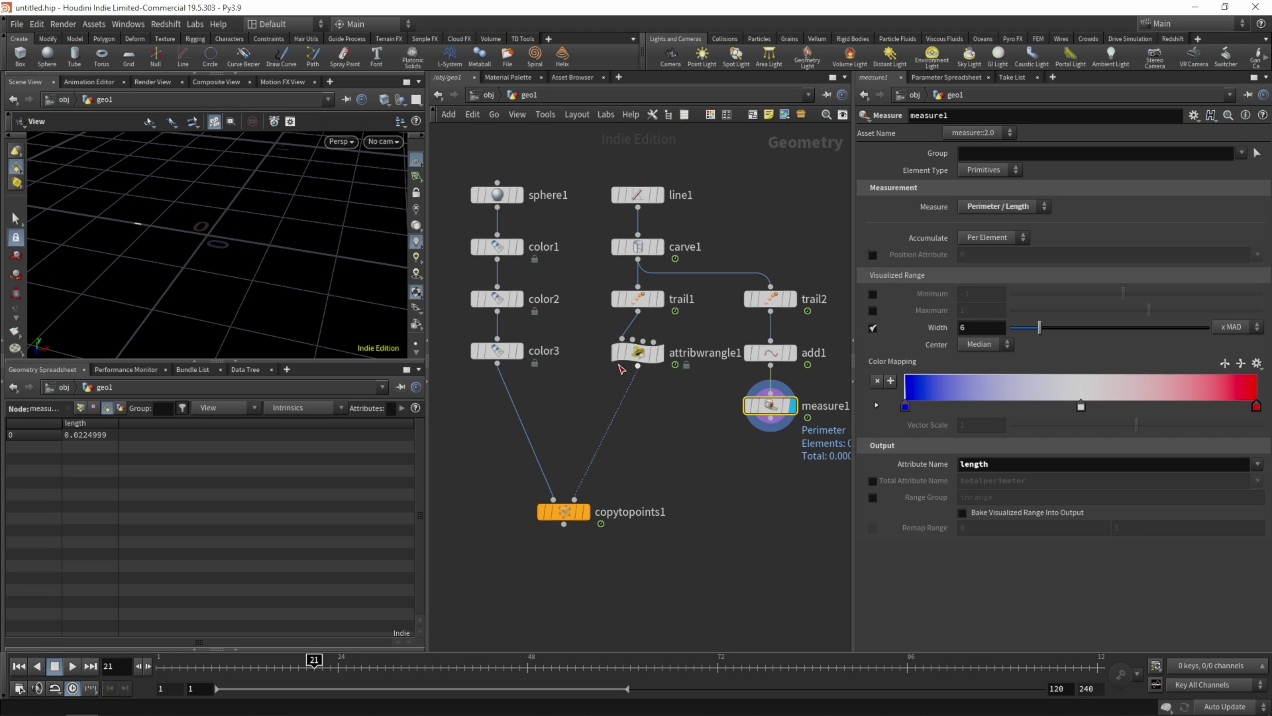
{"action": "left_click", "coordinate": [646, 351]}
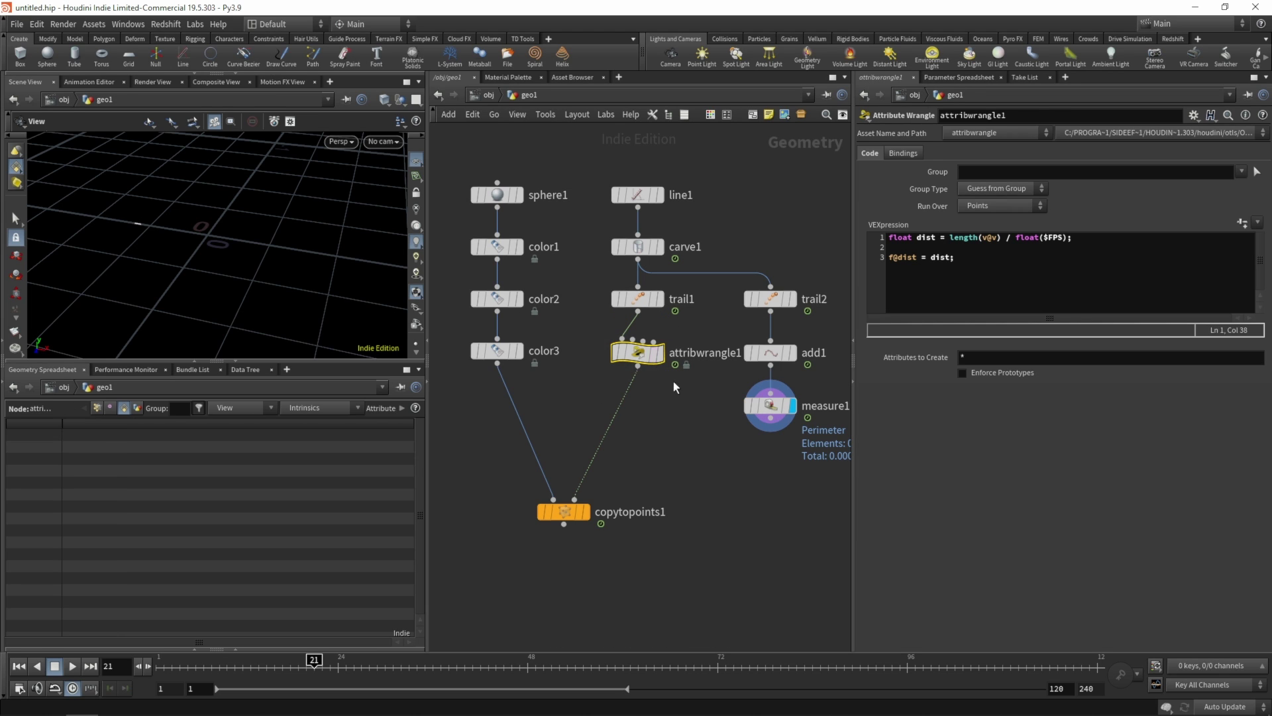
{"action": "left_click", "coordinate": [97, 407]}
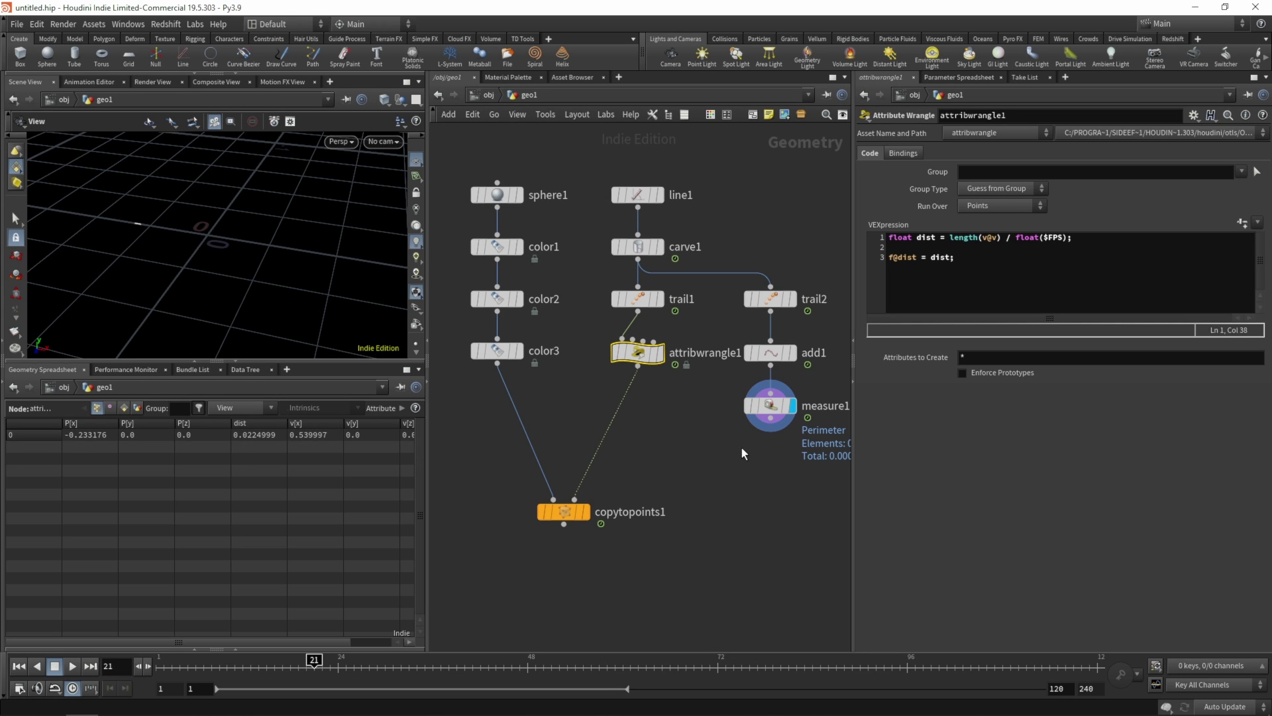
{"action": "left_click", "coordinate": [769, 405]}
{"action": "left_click", "coordinate": [107, 408]}
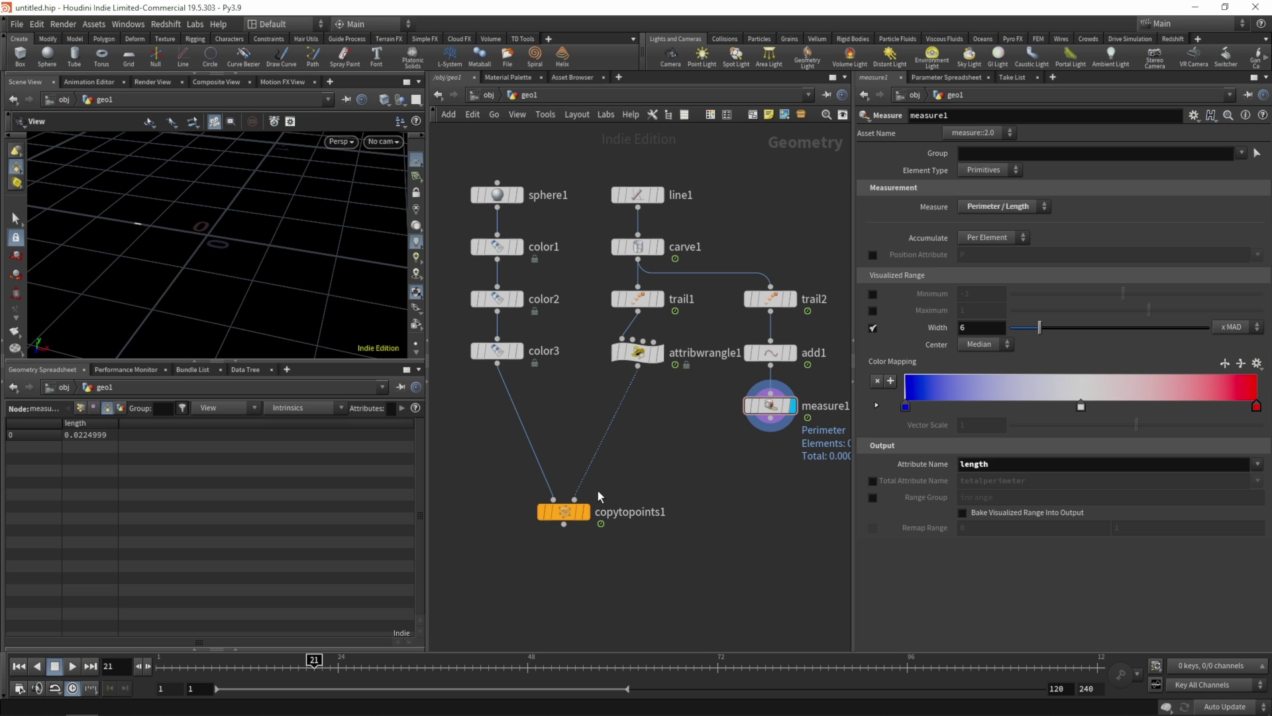
{"action": "left_click", "coordinate": [659, 352]}
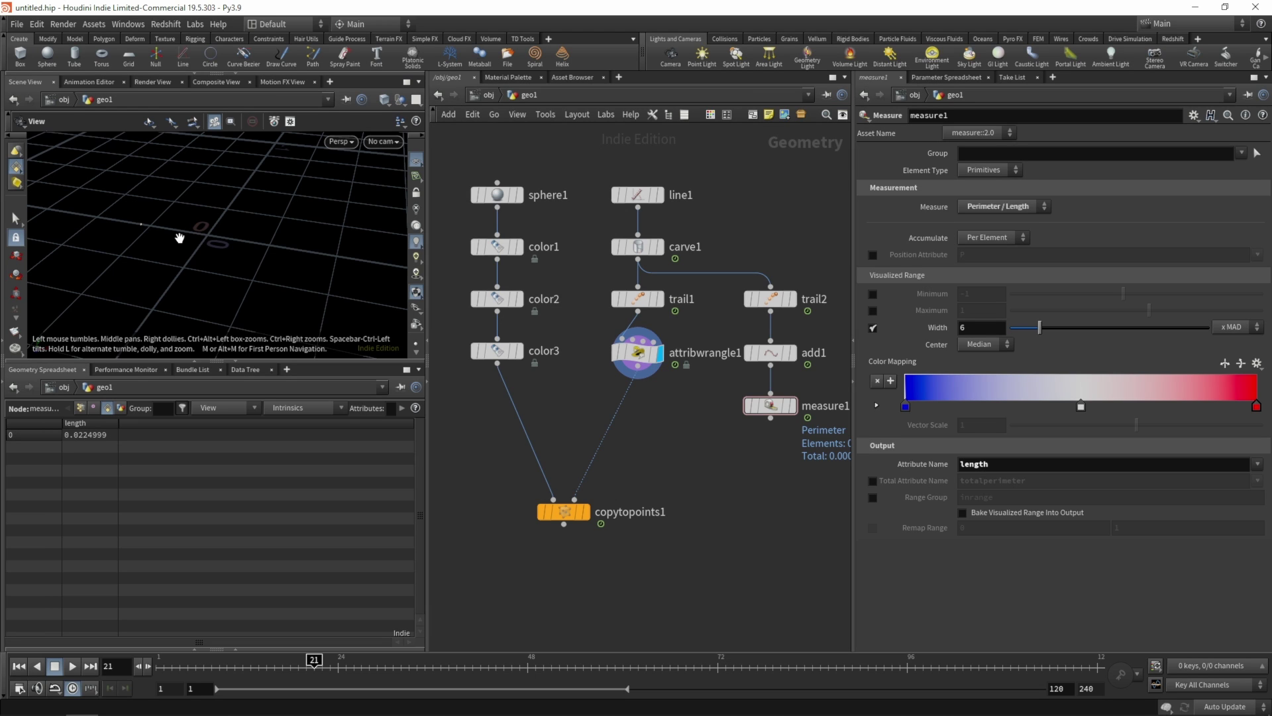
{"action": "left_click", "coordinate": [635, 353]}
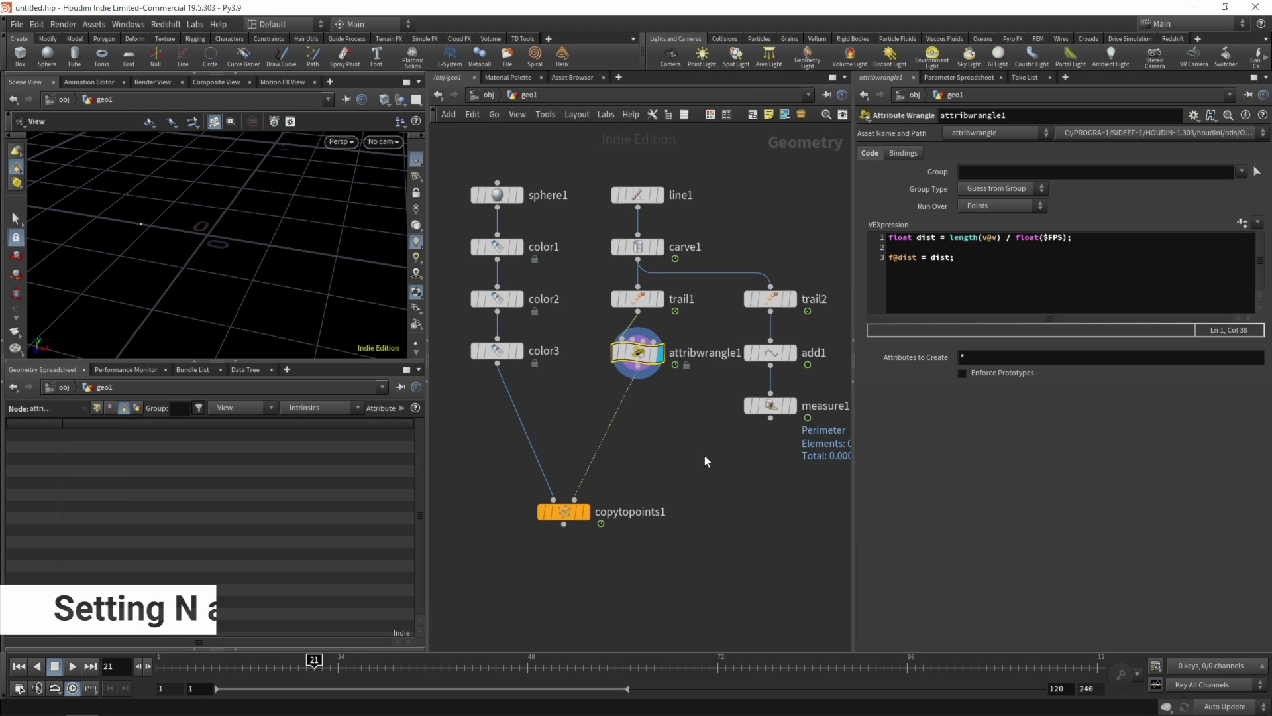
- Insert attribwrangle2 between trail1 and attribwrangle1
{"action": "key", "text": "Tab"}
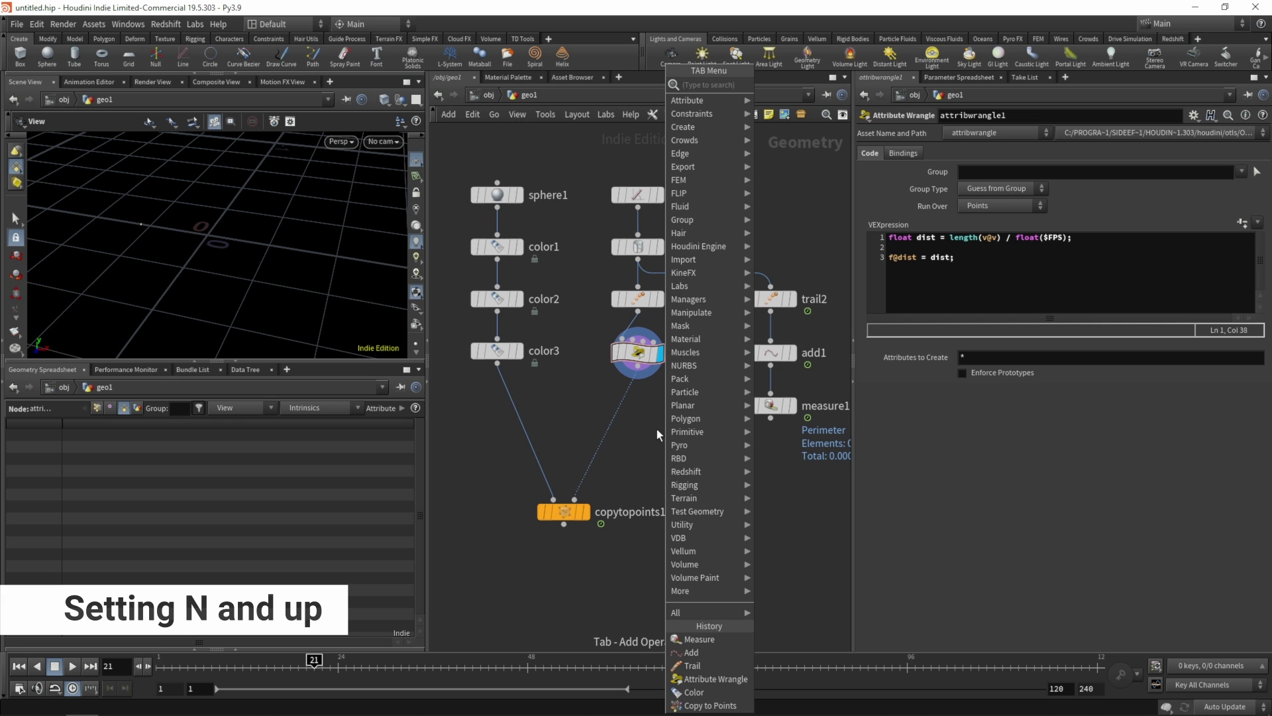
{"action": "type", "text": "orient"}
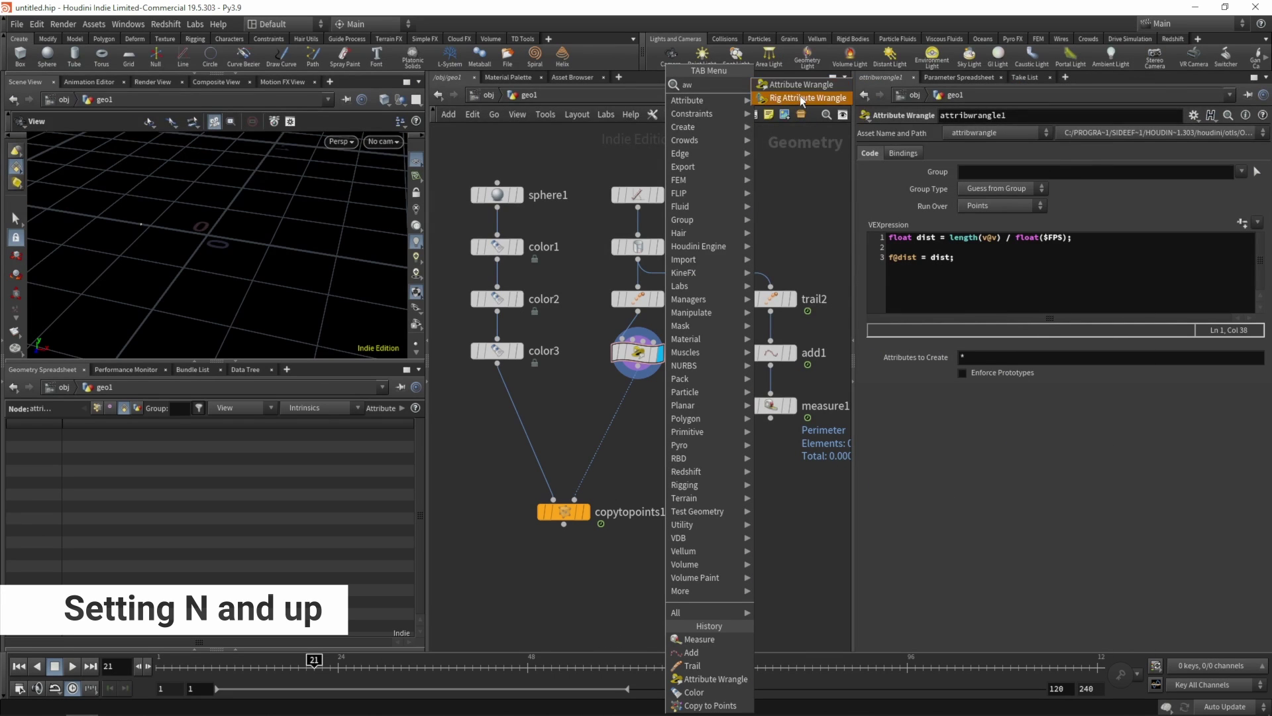
{"action": "left_click", "coordinate": [784, 157]}
{"action": "left_click", "coordinate": [698, 421]}
{"action": "mouse_move", "coordinate": [646, 357]}
{"action": "left_mouse_down"}
{"action": "mouse_move", "coordinate": [646, 437]}
{"action": "mouse_move", "coordinate": [637, 362]}
{"action": "left_mouse_up"}
{"action": "left_click", "coordinate": [640, 433]}
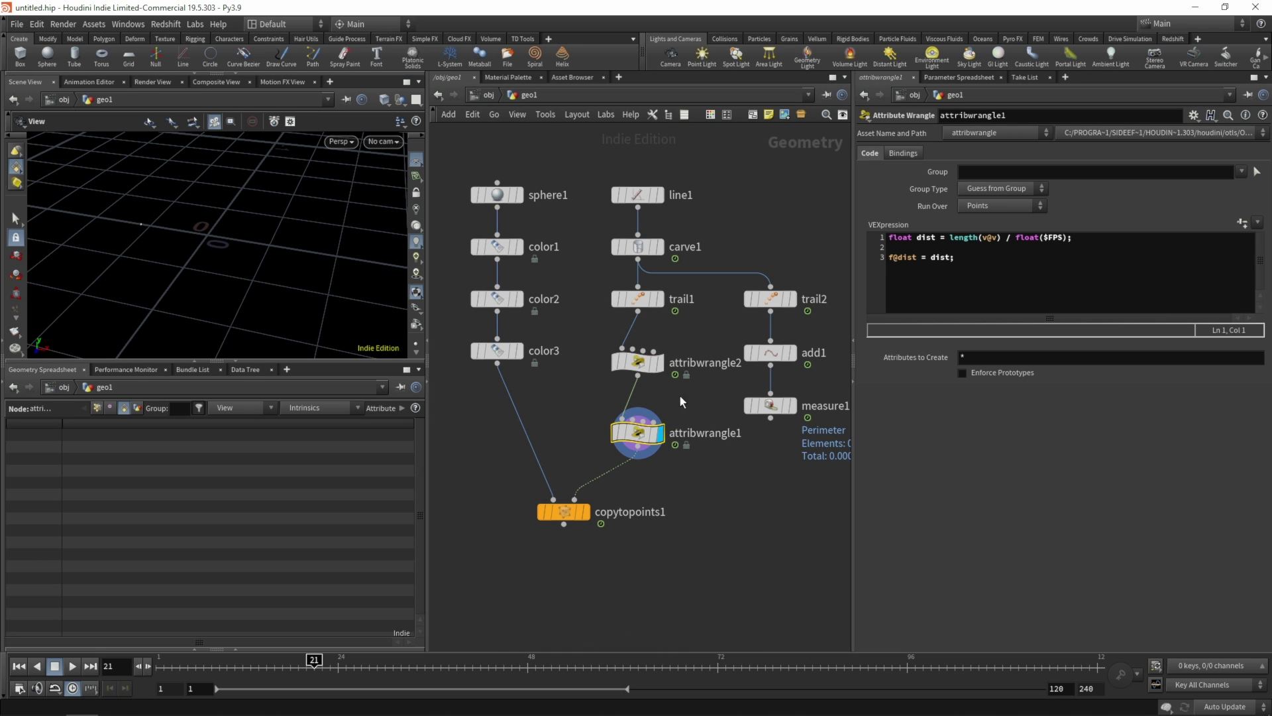
{"action": "mouse_move", "coordinate": [592, 363]}
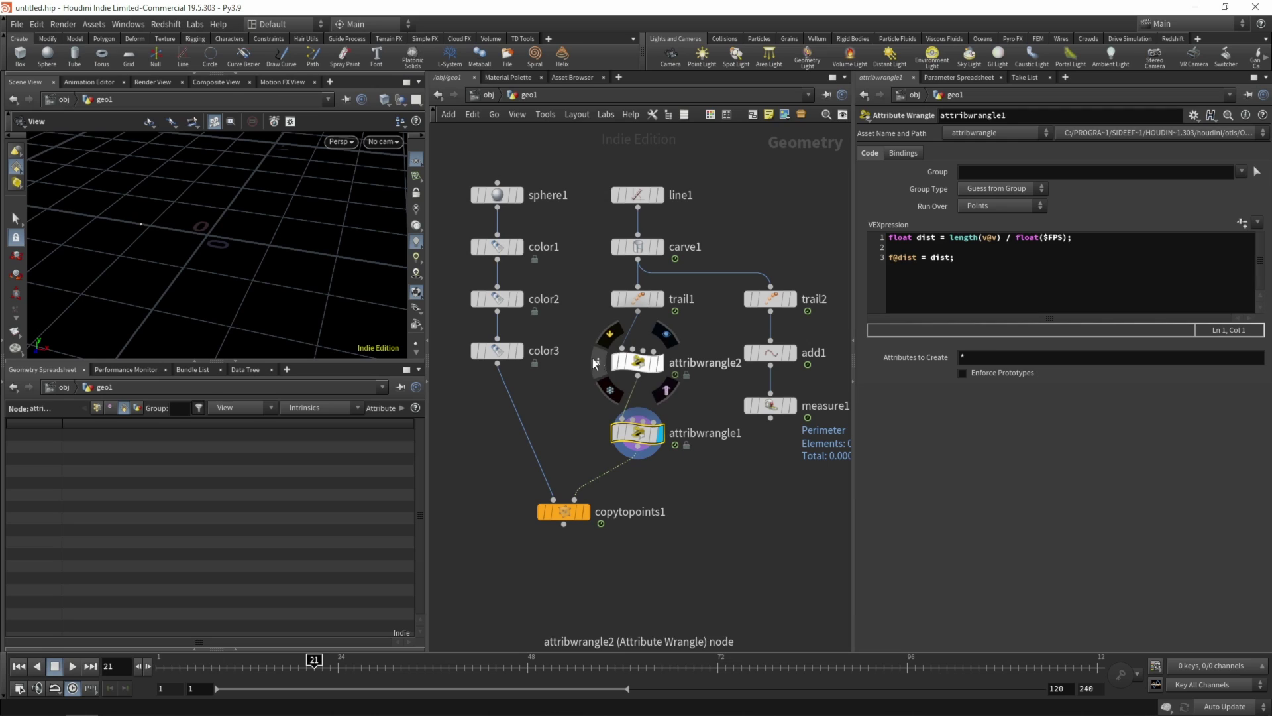
{"action": "left_click", "coordinate": [633, 361]}
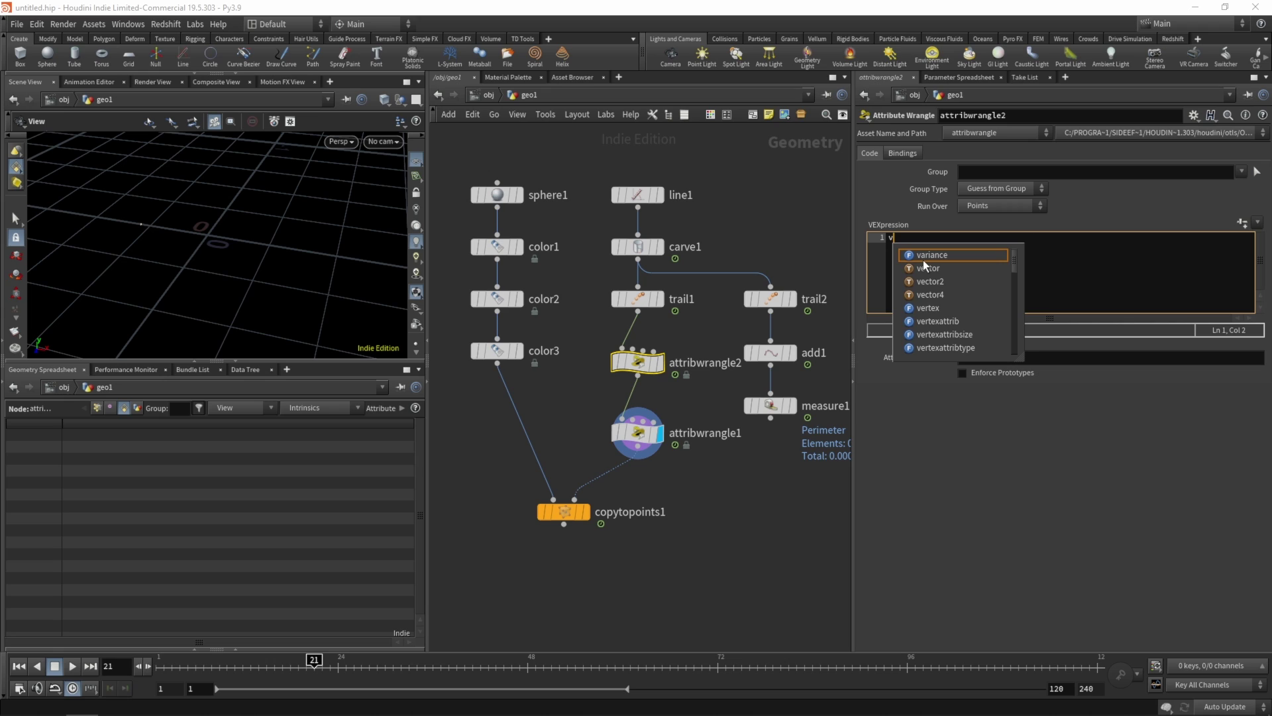
- Write 'v@N = {0,1,0}; v@up = {0,0,1};' in attribwrangle2 and apply it
{"action": "type", "text": "@N = {"}
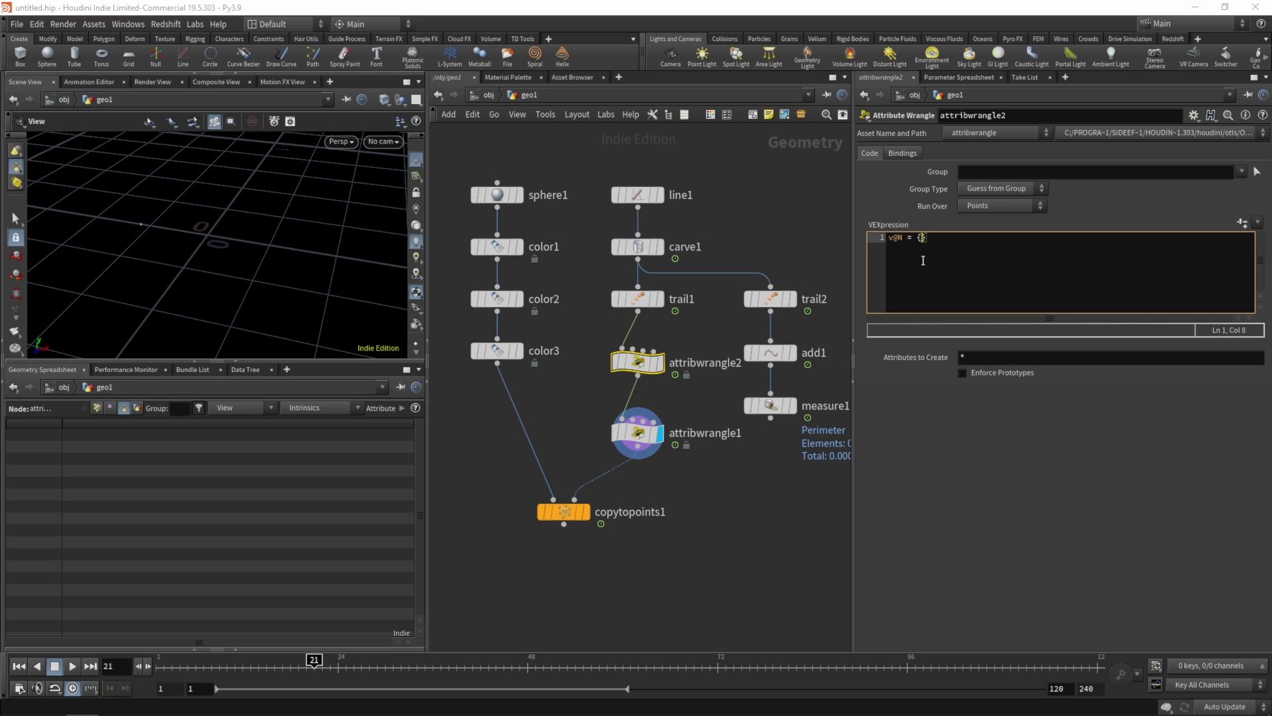
{"action": "type", "text": "0,1,0};"}
{"action": "key", "text": "Return"}
{"action": "type", "text": "v@up ="}
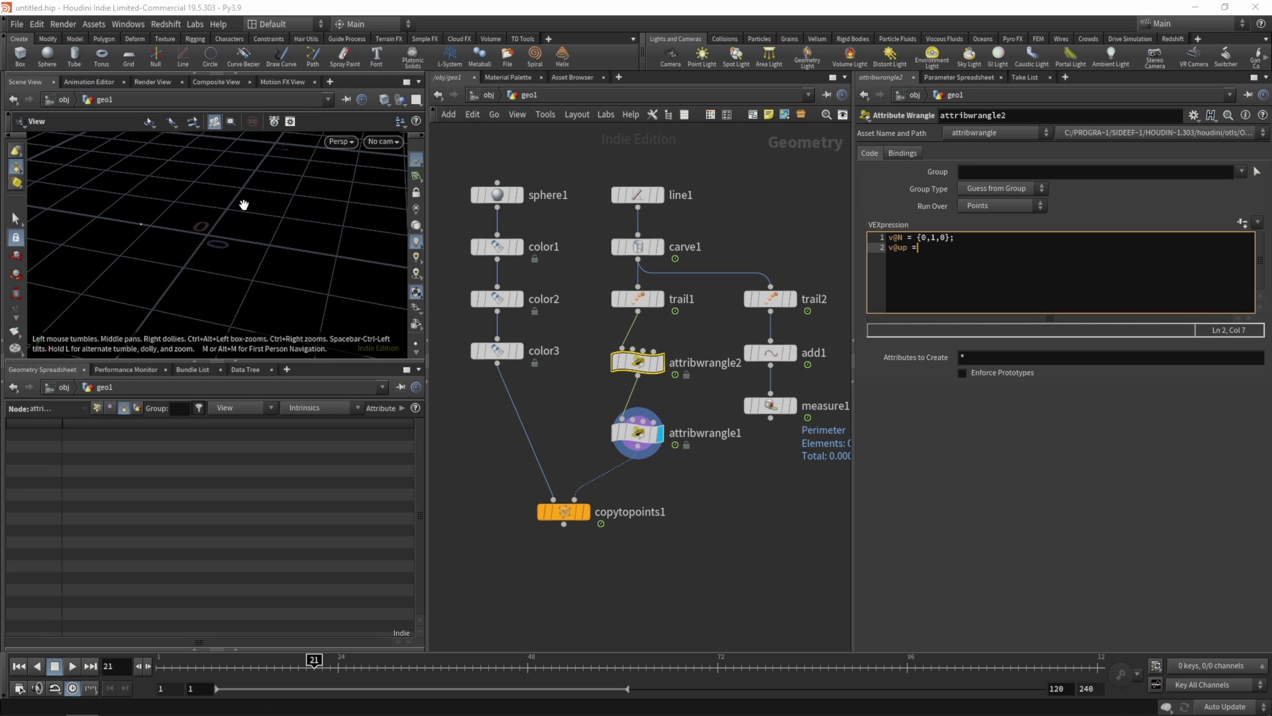
{"action": "left_click_drag", "start_coordinate": [209, 243], "coordinate": [223, 268]}
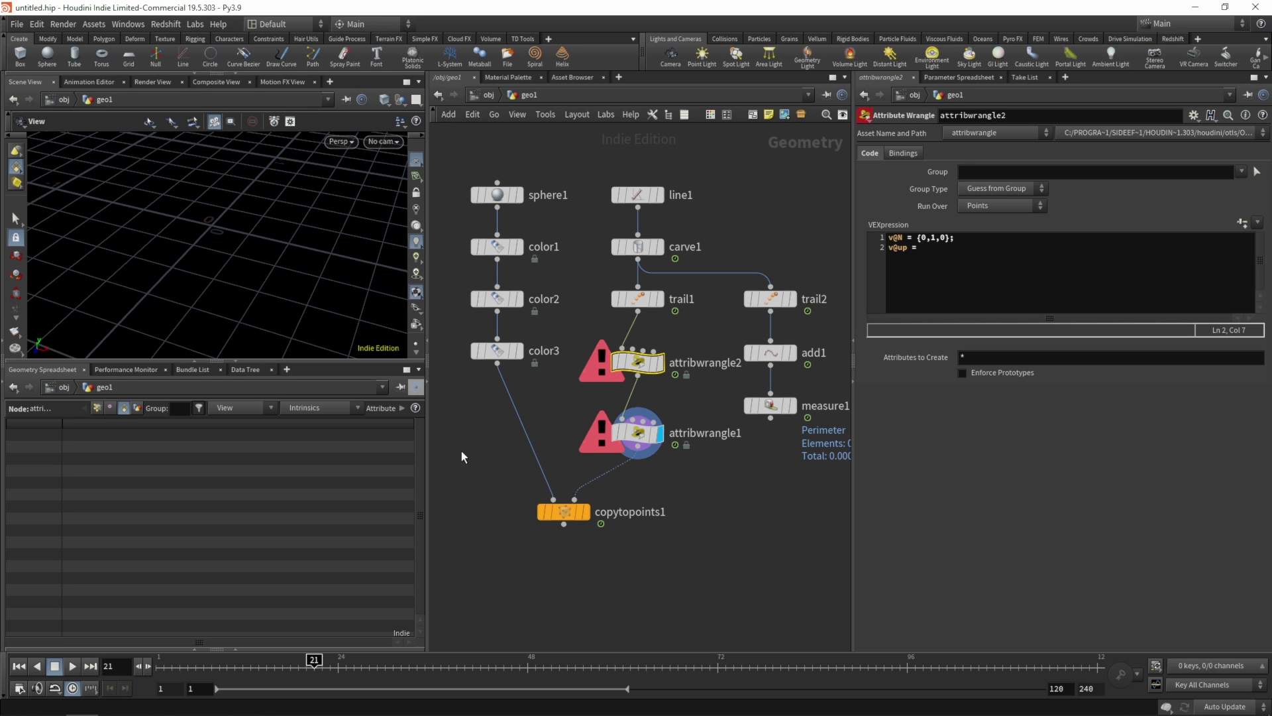
{"action": "left_click", "coordinate": [680, 468]}
{"action": "left_click", "coordinate": [623, 364]}
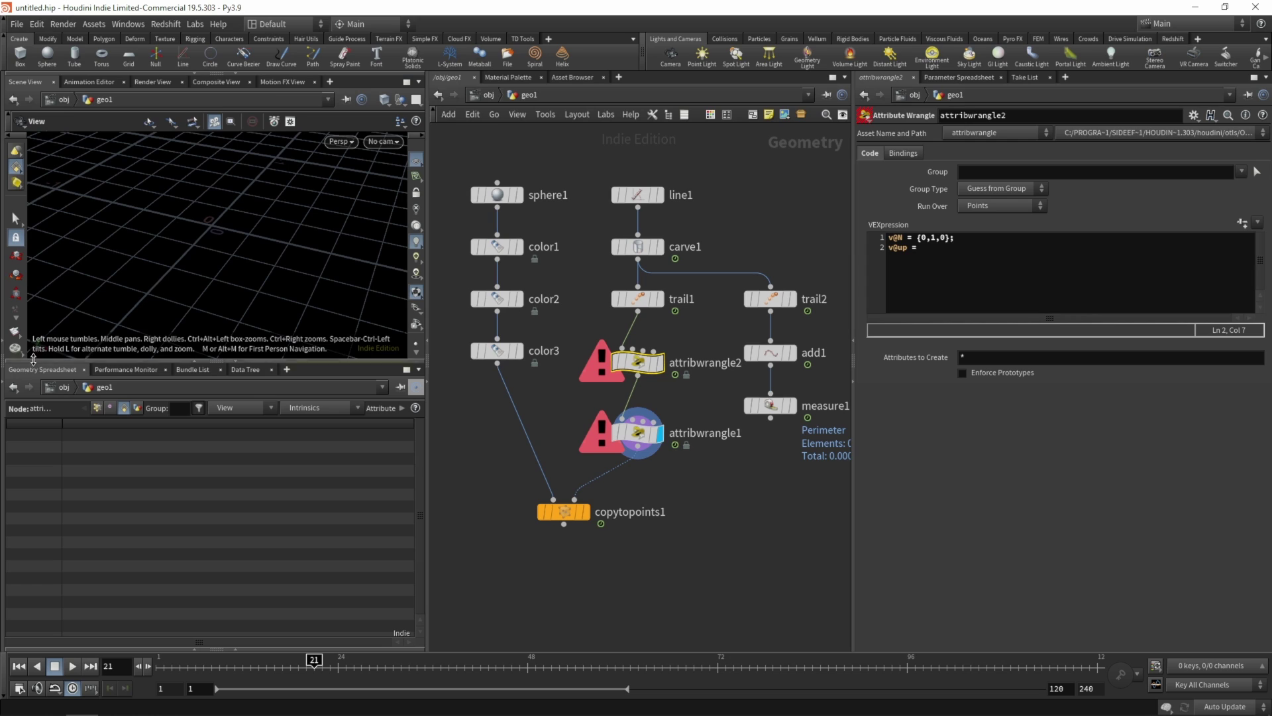
{"action": "left_click", "coordinate": [935, 255]}
{"action": "type", "text": "{"}
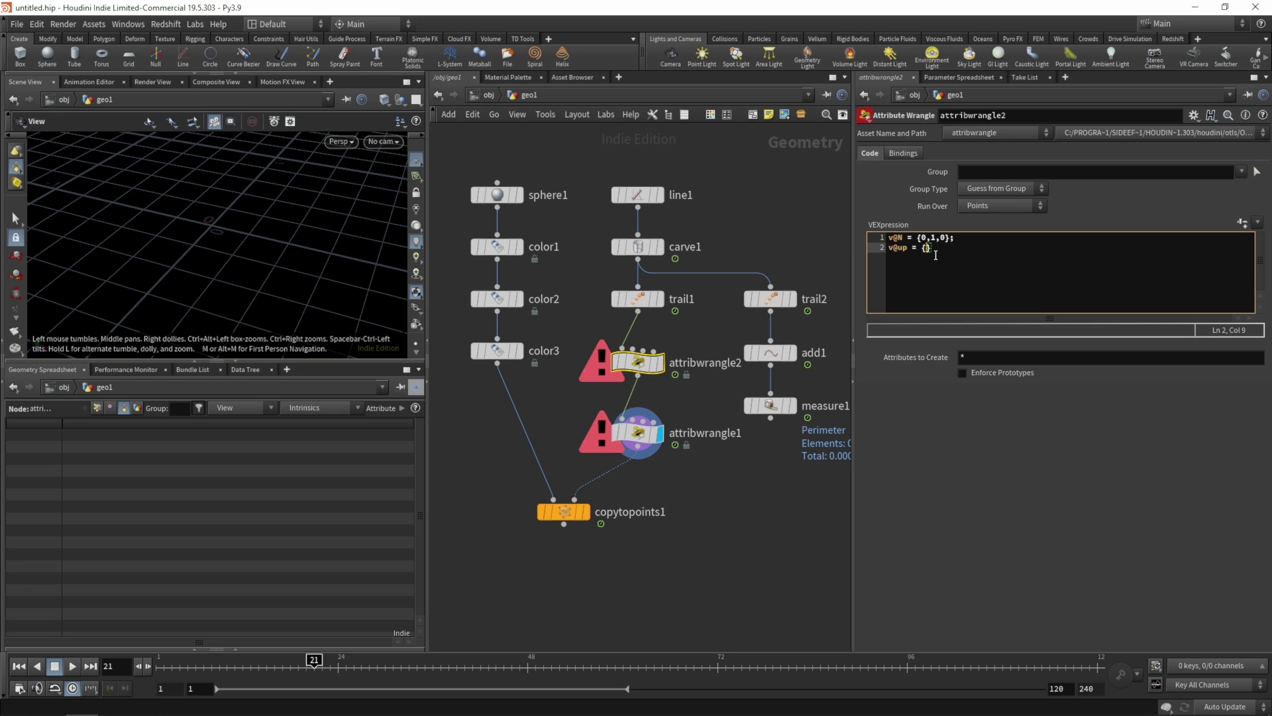
{"action": "type", "text": "0,0,1"}
{"action": "left_click", "coordinate": [691, 332]}
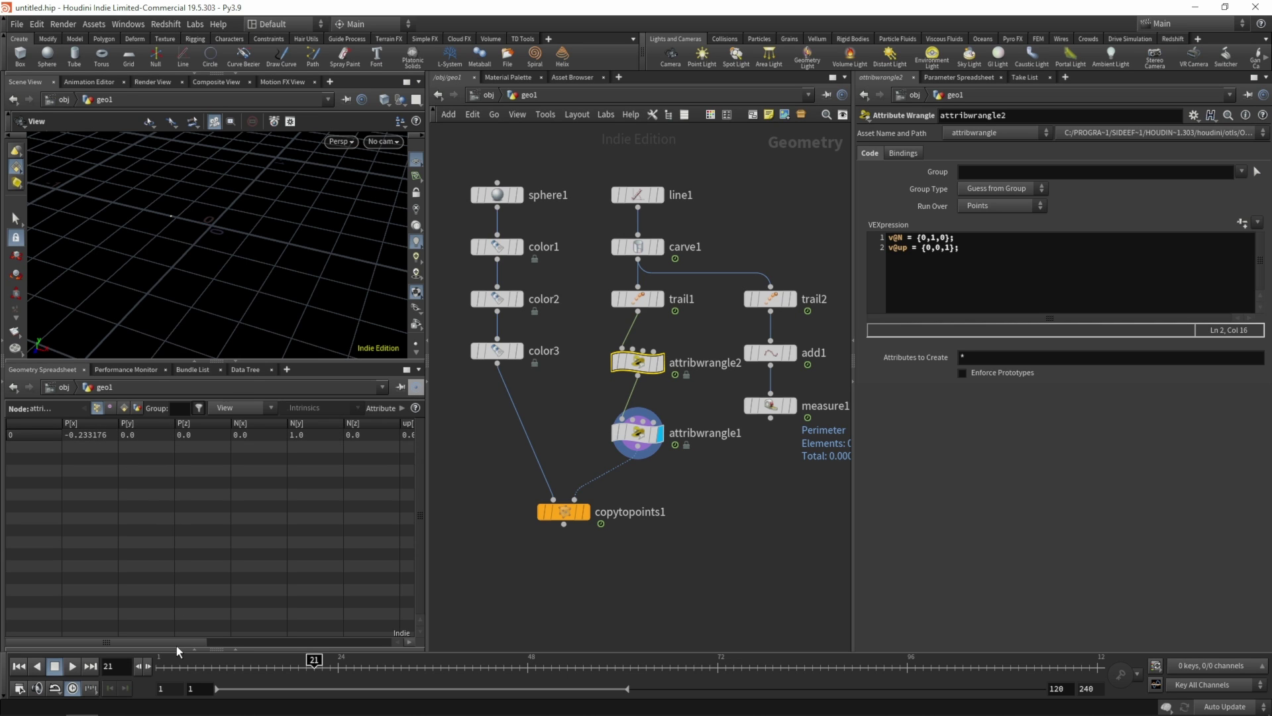
{"action": "left_click_drag", "start_coordinate": [177, 644], "coordinate": [116, 638]}
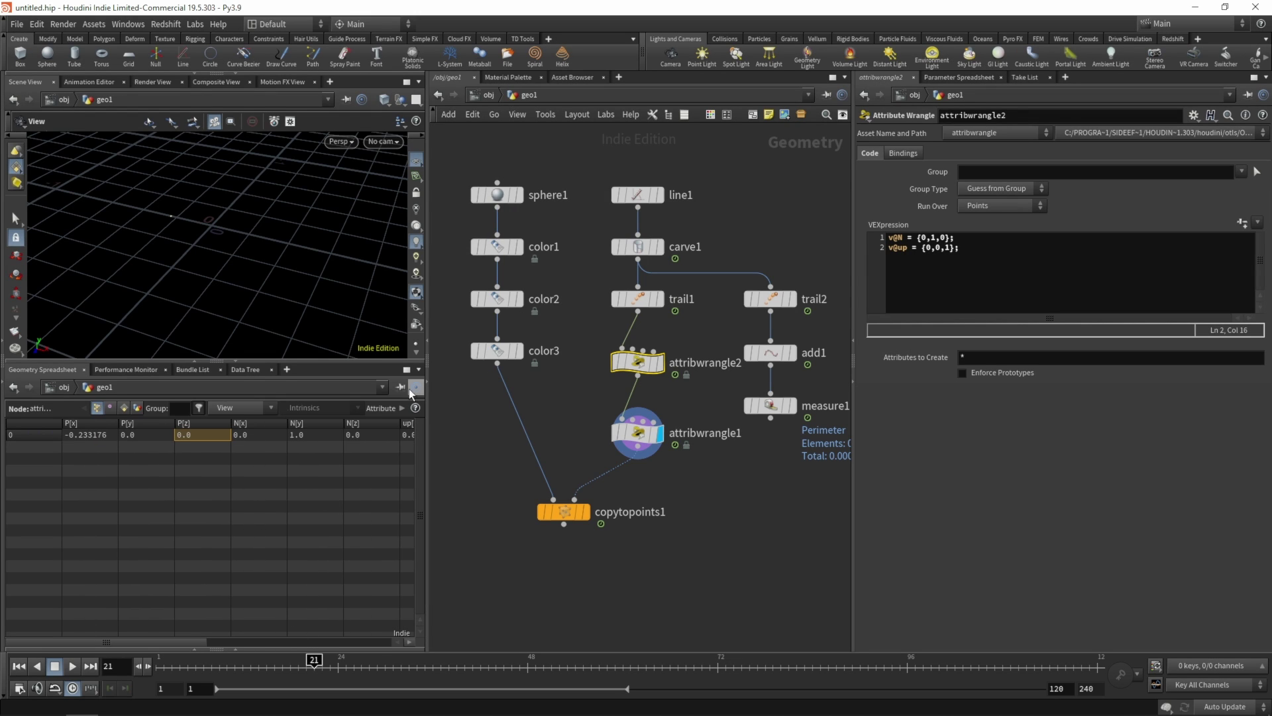
- Display attribwrangle2 and add N and up visualizers from its node info window
{"action": "left_click", "coordinate": [660, 363]}
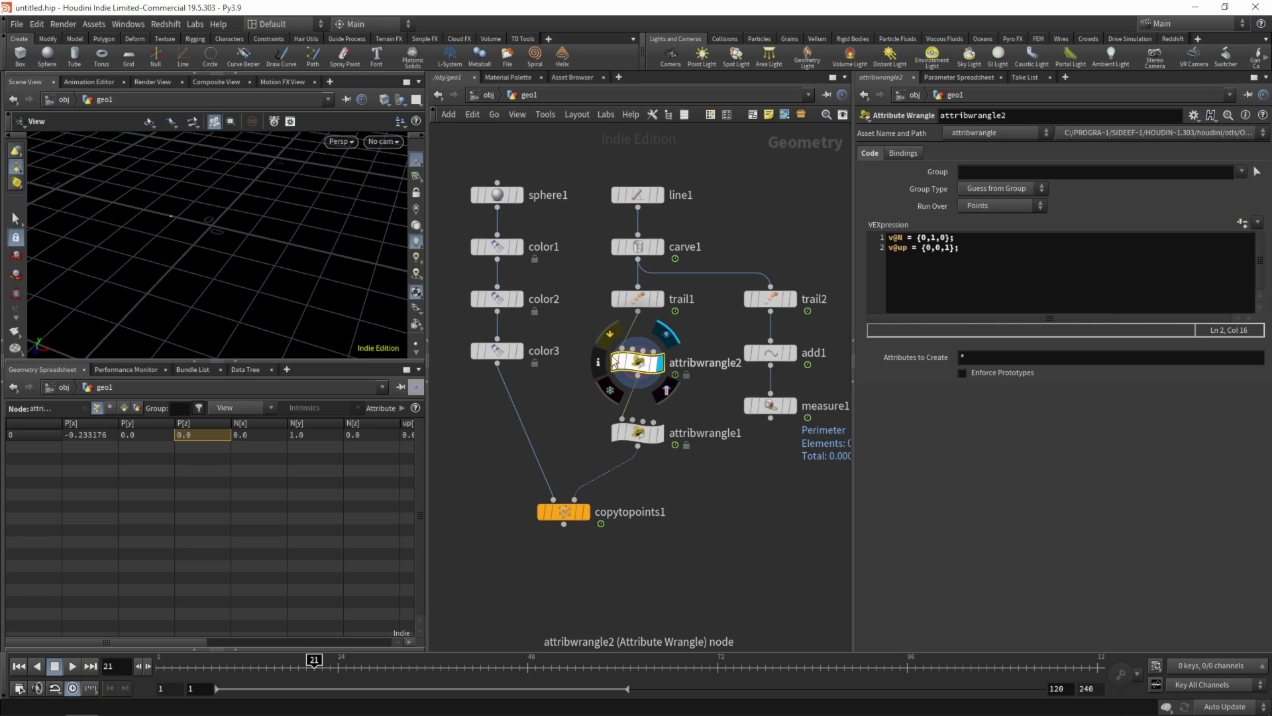
{"action": "left_click", "coordinate": [600, 359]}
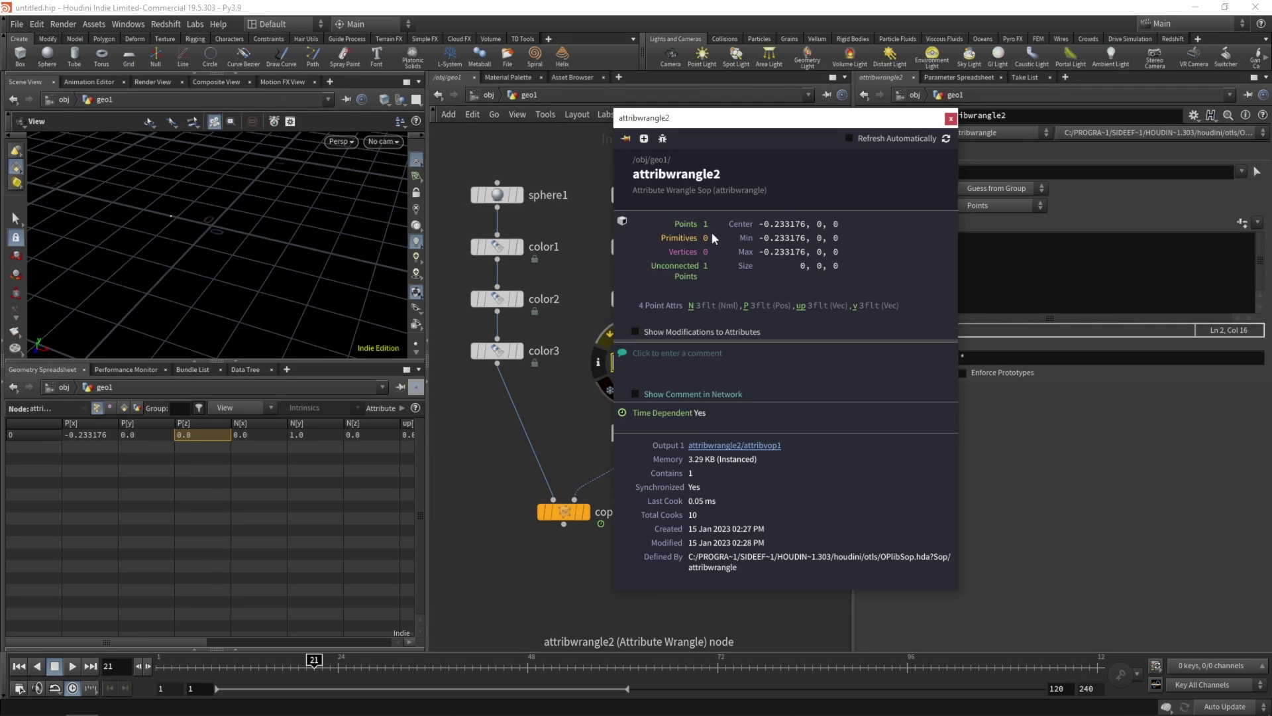
{"action": "left_click", "coordinate": [692, 305]}
{"action": "left_click", "coordinate": [800, 306]}
{"action": "left_click", "coordinate": [950, 119]}
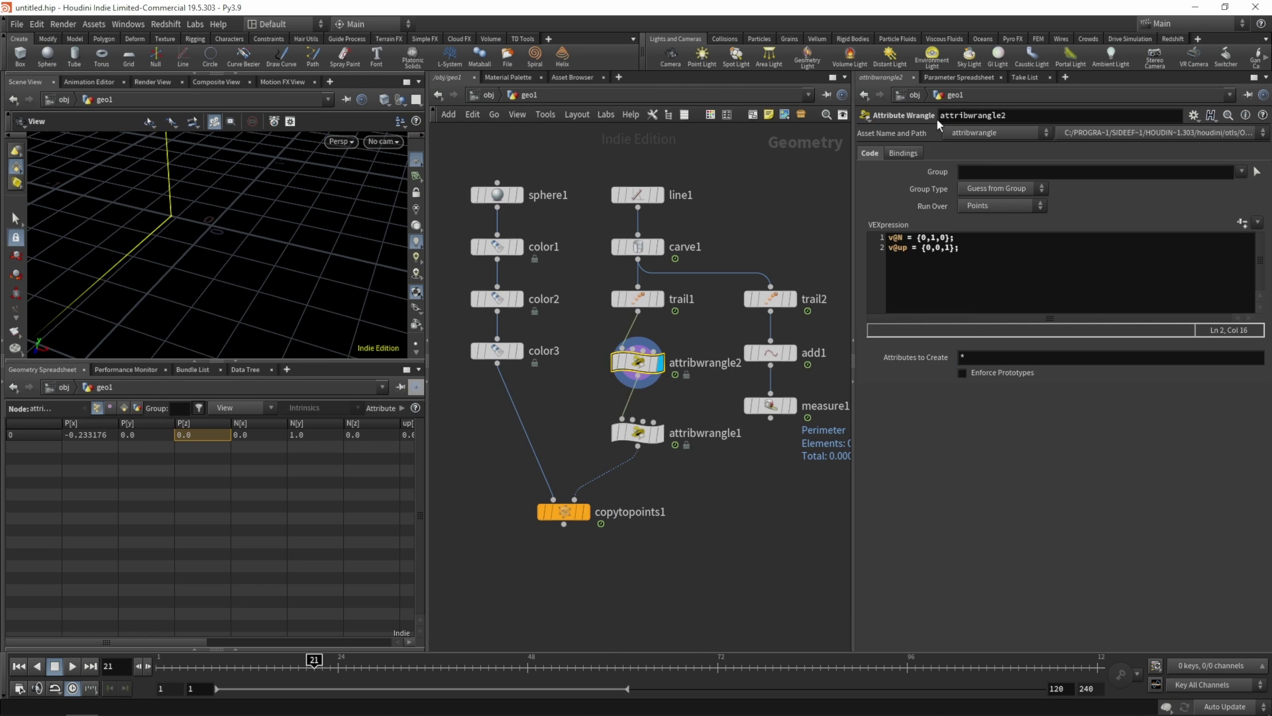
{"action": "mouse_move", "coordinate": [417, 353]}
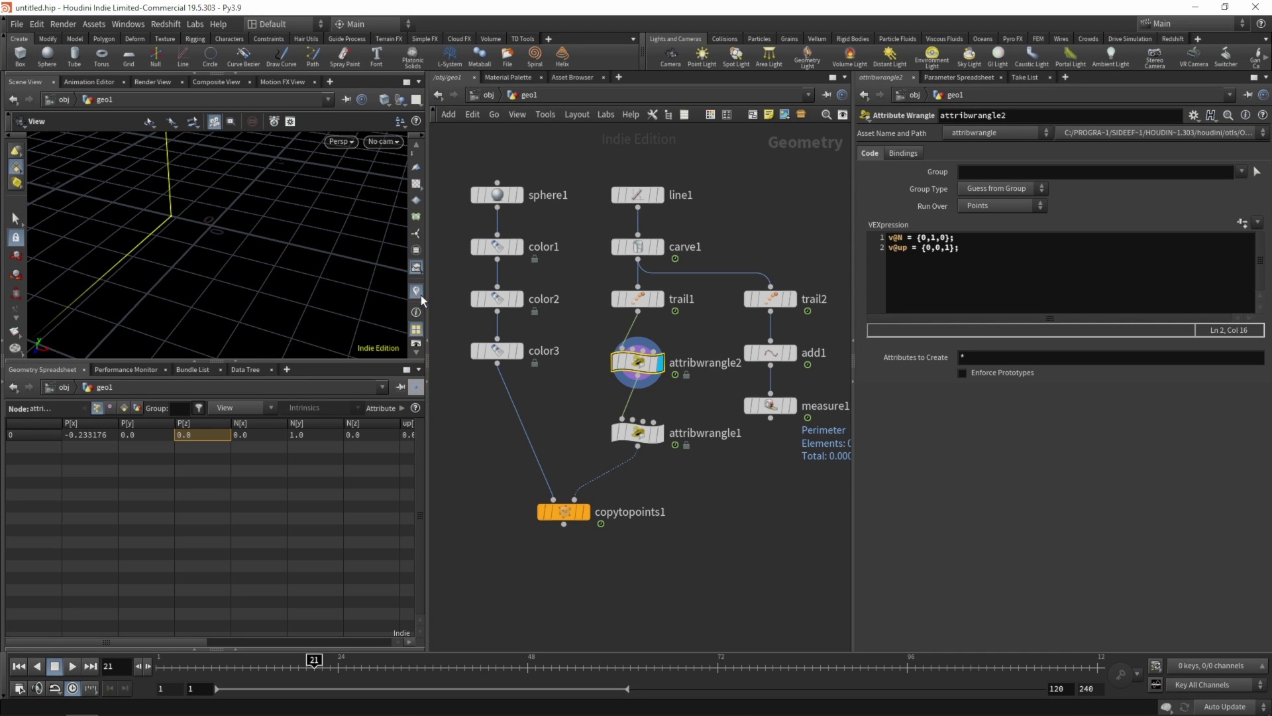
- Edit the N visualizer: blue marker colour, arrow tips on, length scale 0.2
{"action": "left_click", "coordinate": [417, 291]}
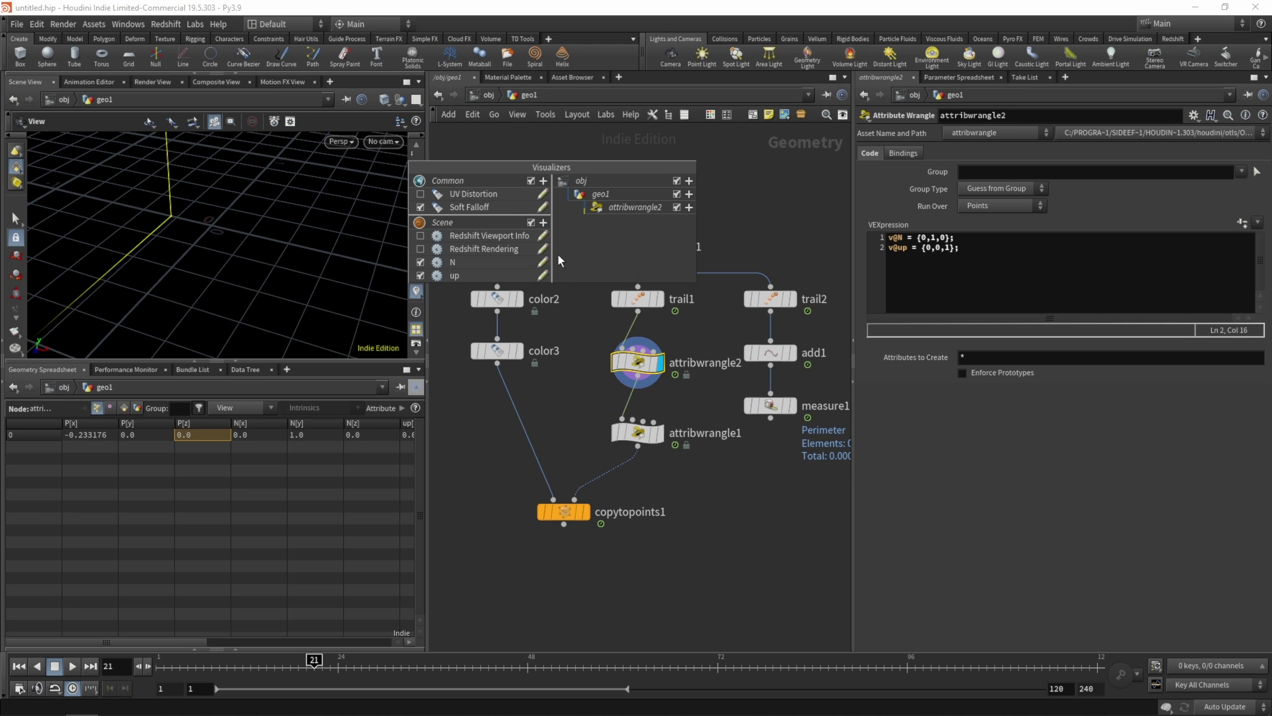
{"action": "left_click", "coordinate": [542, 263]}
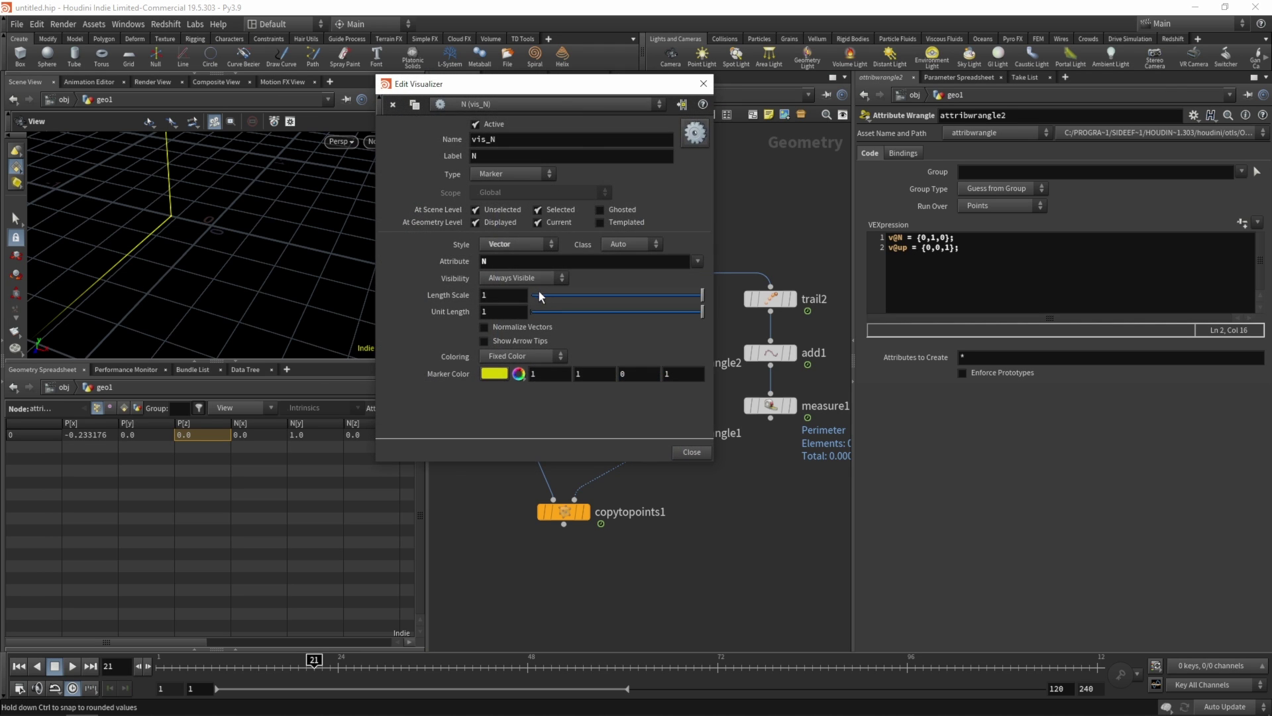
{"action": "left_click_drag", "start_coordinate": [551, 90], "coordinate": [640, 238]}
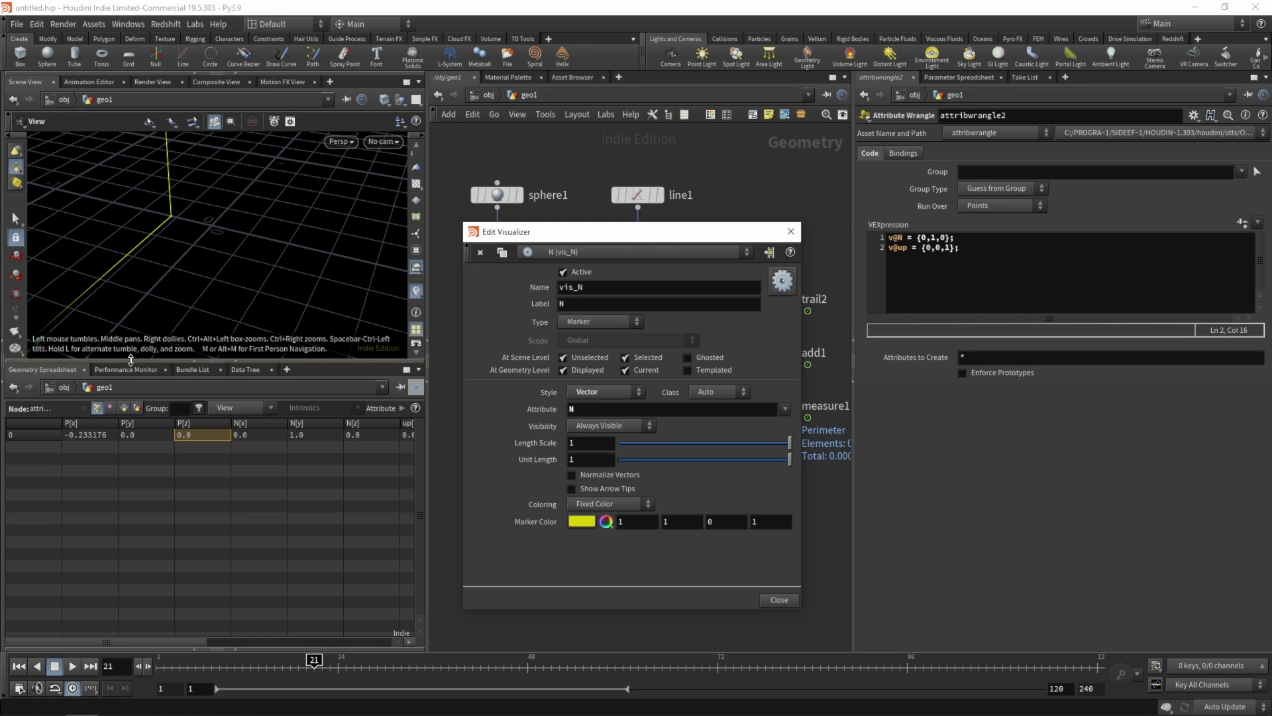
{"action": "left_click", "coordinate": [582, 521]}
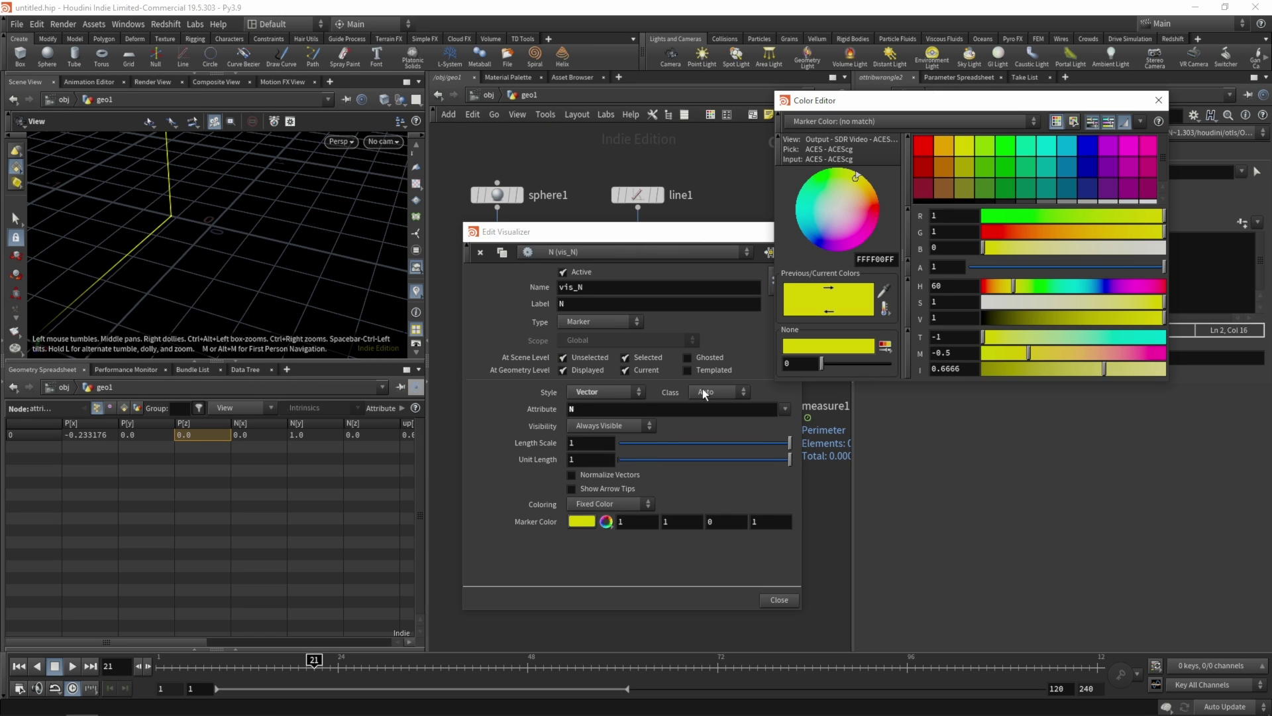
{"action": "left_click", "coordinate": [1089, 155]}
{"action": "left_click", "coordinate": [1158, 100]}
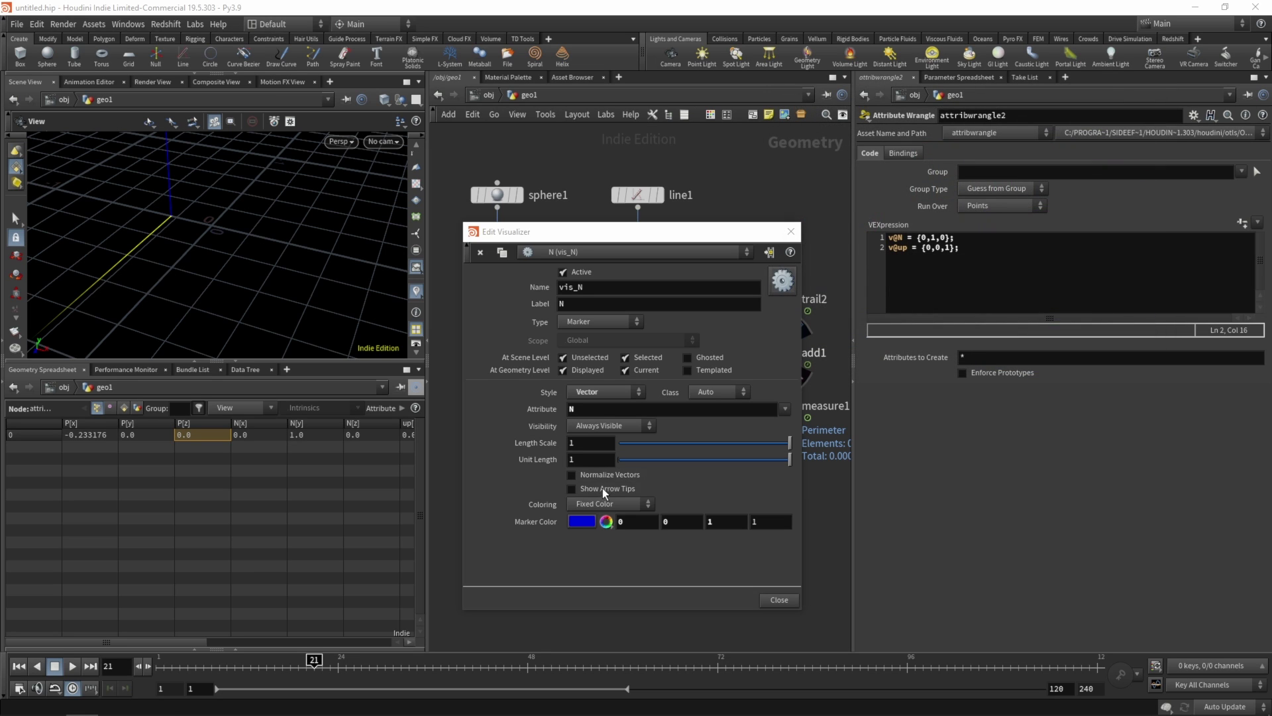
{"action": "left_click", "coordinate": [571, 489]}
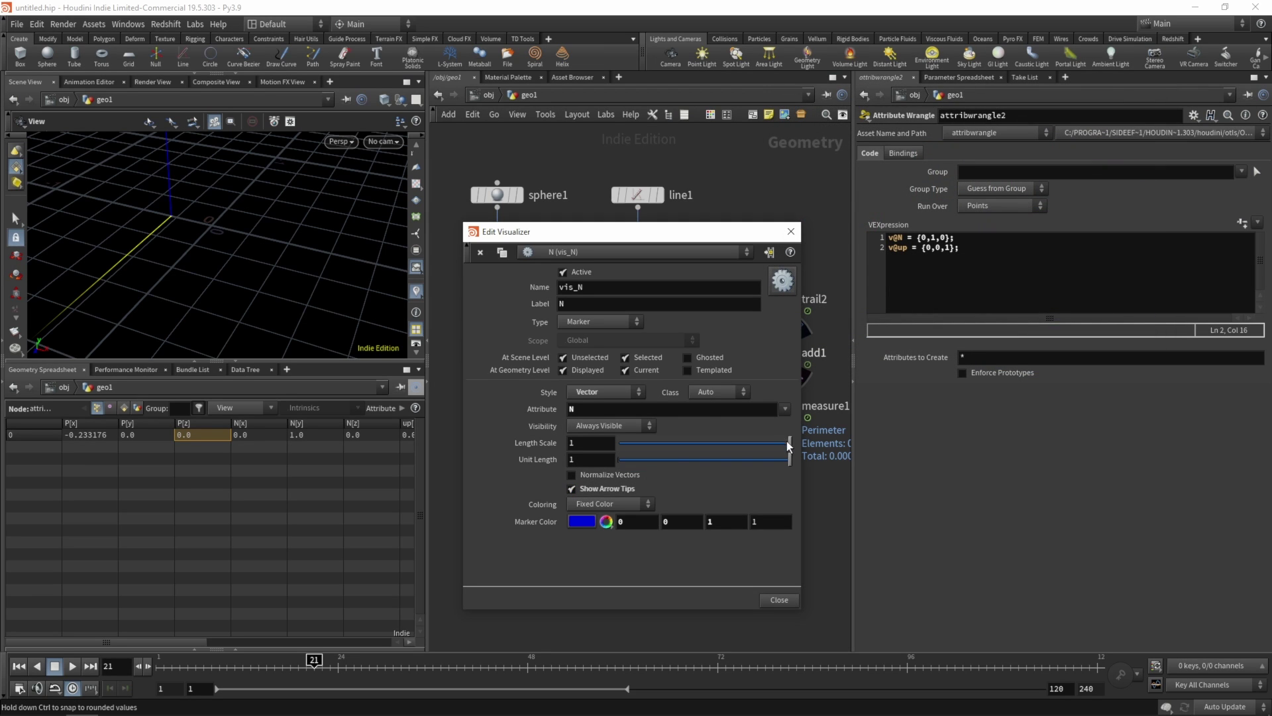
{"action": "left_click_drag", "start_coordinate": [789, 445], "coordinate": [665, 442]}
{"action": "double_click", "coordinate": [606, 443]}
{"action": "type", "text": "0.2"}
{"action": "key", "text": "Tab"}
{"action": "left_click", "coordinate": [776, 601]}
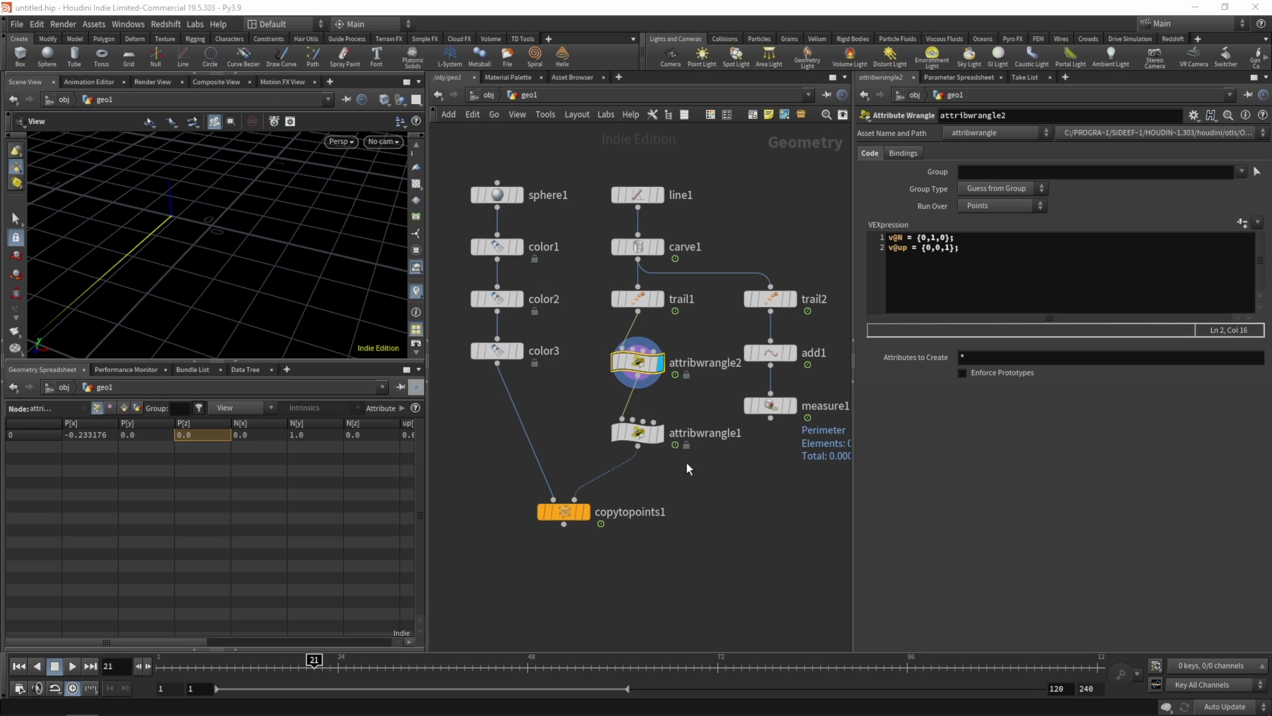
- Give the up visualizer a length scale of 0.2 and a green marker colour
{"action": "left_click", "coordinate": [417, 291]}
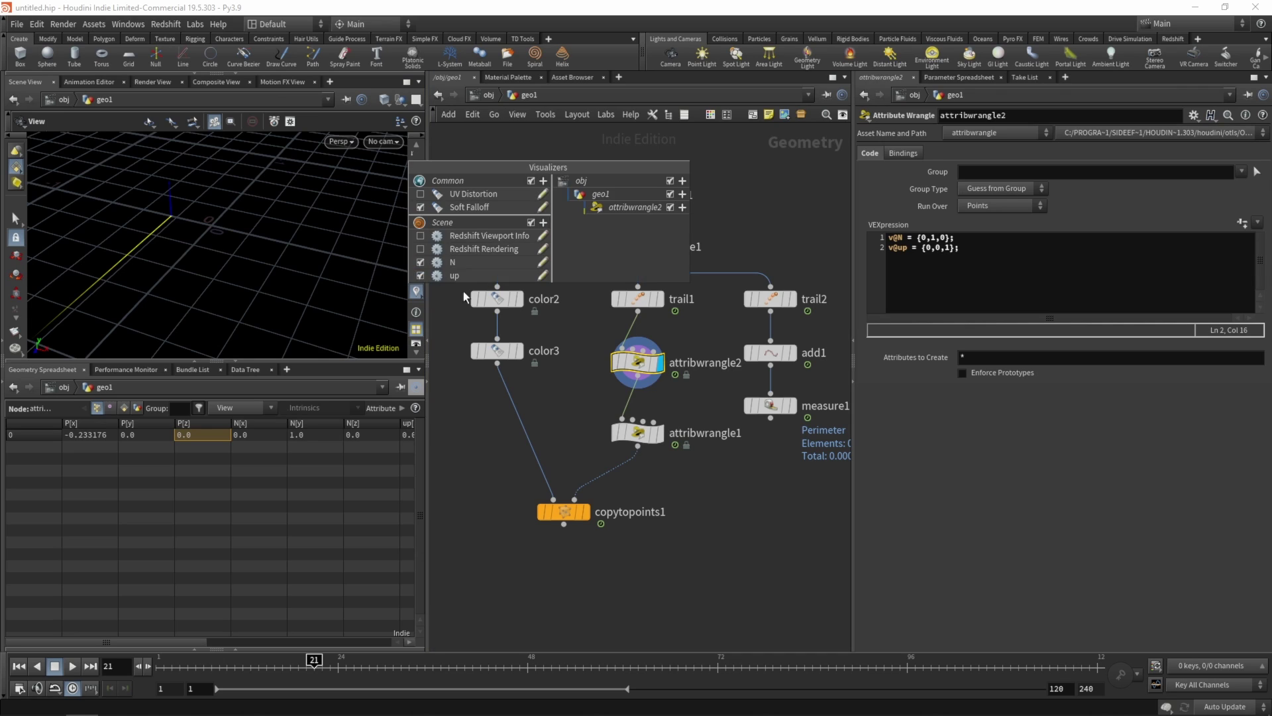
{"action": "left_click", "coordinate": [542, 275]}
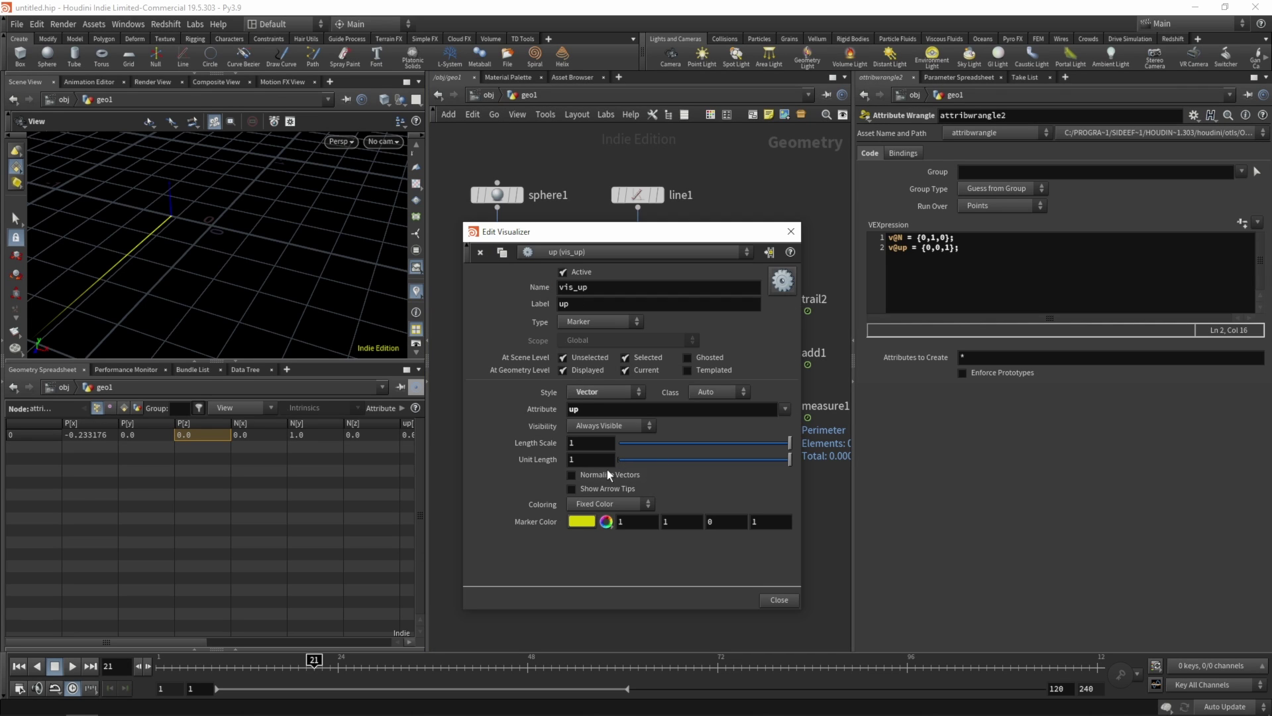
{"action": "left_click", "coordinate": [587, 443]}
{"action": "type", "text": ".2"}
{"action": "key", "text": "Return"}
{"action": "left_click", "coordinate": [586, 522]}
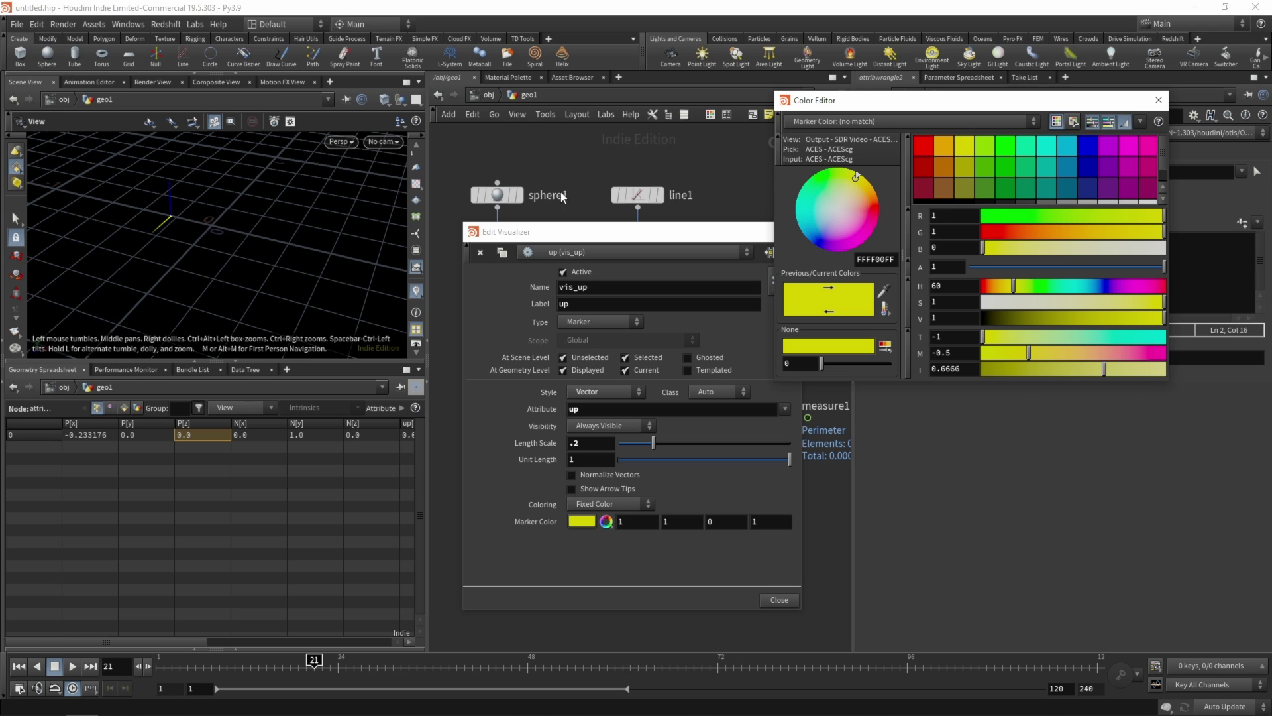
{"action": "left_click", "coordinate": [1005, 145]}
{"action": "left_click", "coordinate": [1158, 100]}
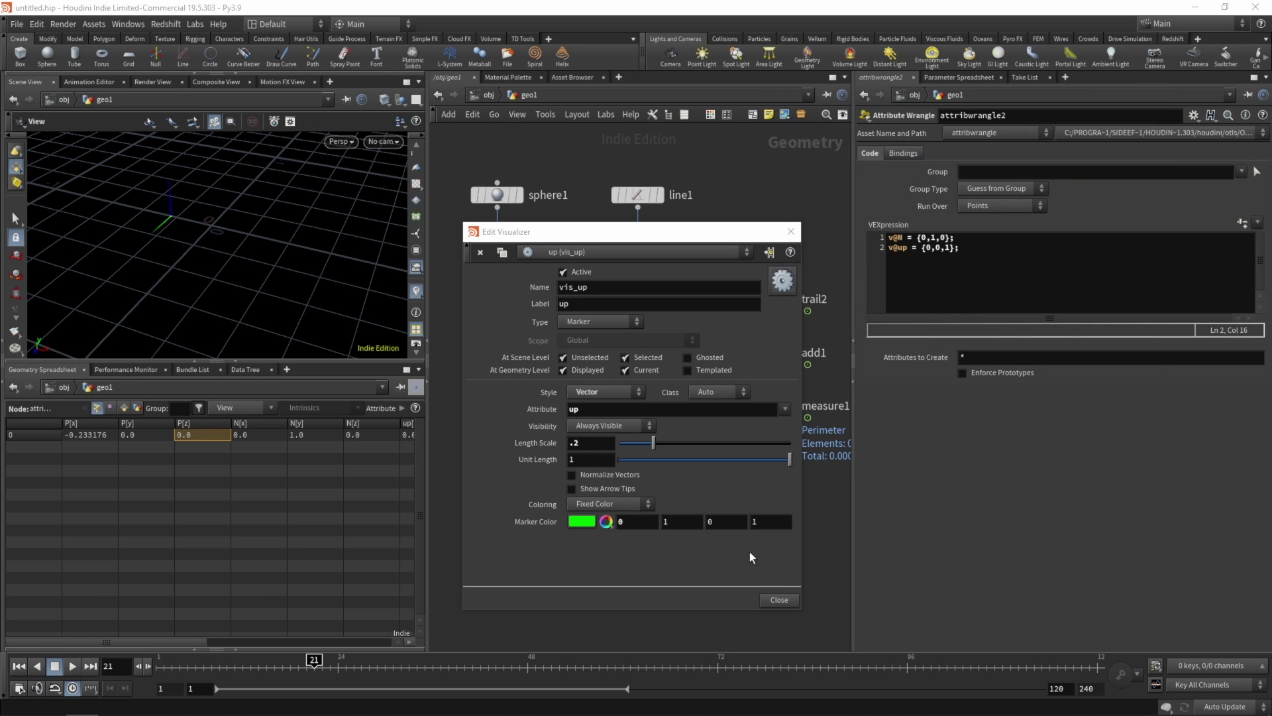
{"action": "left_click", "coordinate": [778, 599]}
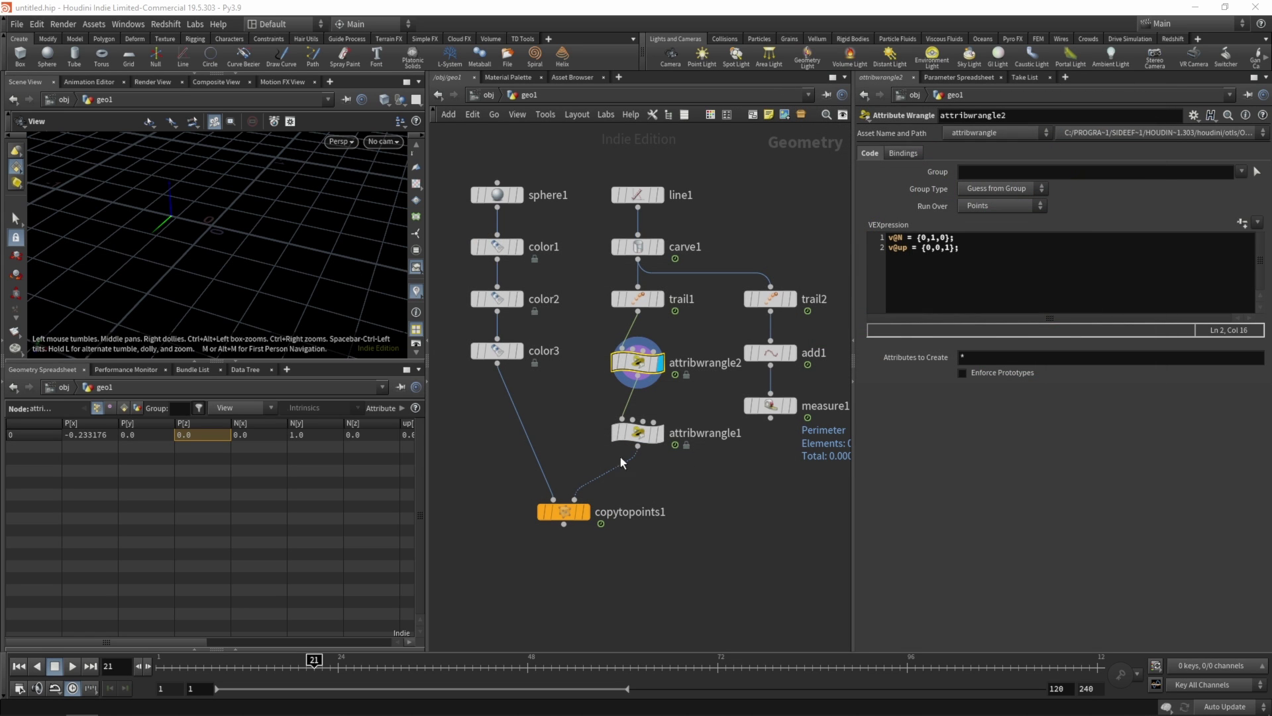
- Scrub the timeline, display copytopoints1, and hide the vector visualizers
{"action": "mouse_move", "coordinate": [188, 665]}
{"action": "left_mouse_down"}
{"action": "mouse_move", "coordinate": [171, 663]}
{"action": "mouse_move", "coordinate": [662, 662]}
{"action": "mouse_move", "coordinate": [170, 622]}
{"action": "mouse_move", "coordinate": [350, 629]}
{"action": "left_mouse_up"}
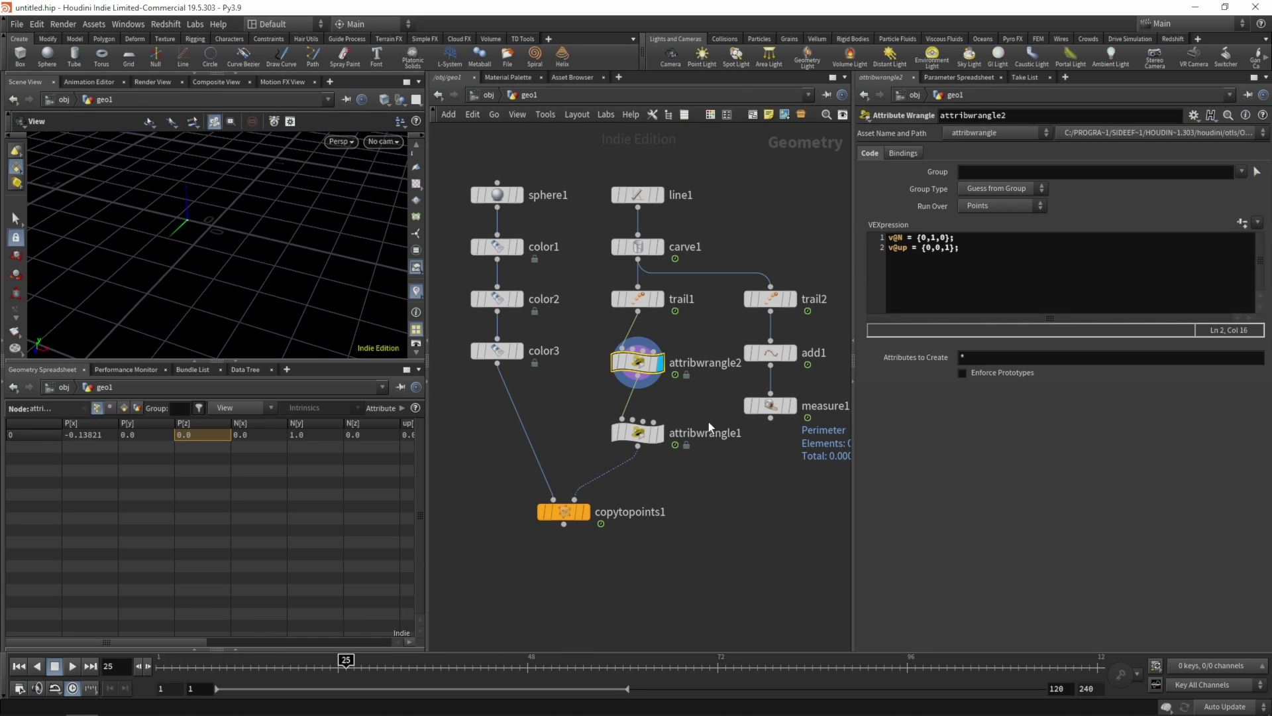
{"action": "left_click", "coordinate": [585, 511]}
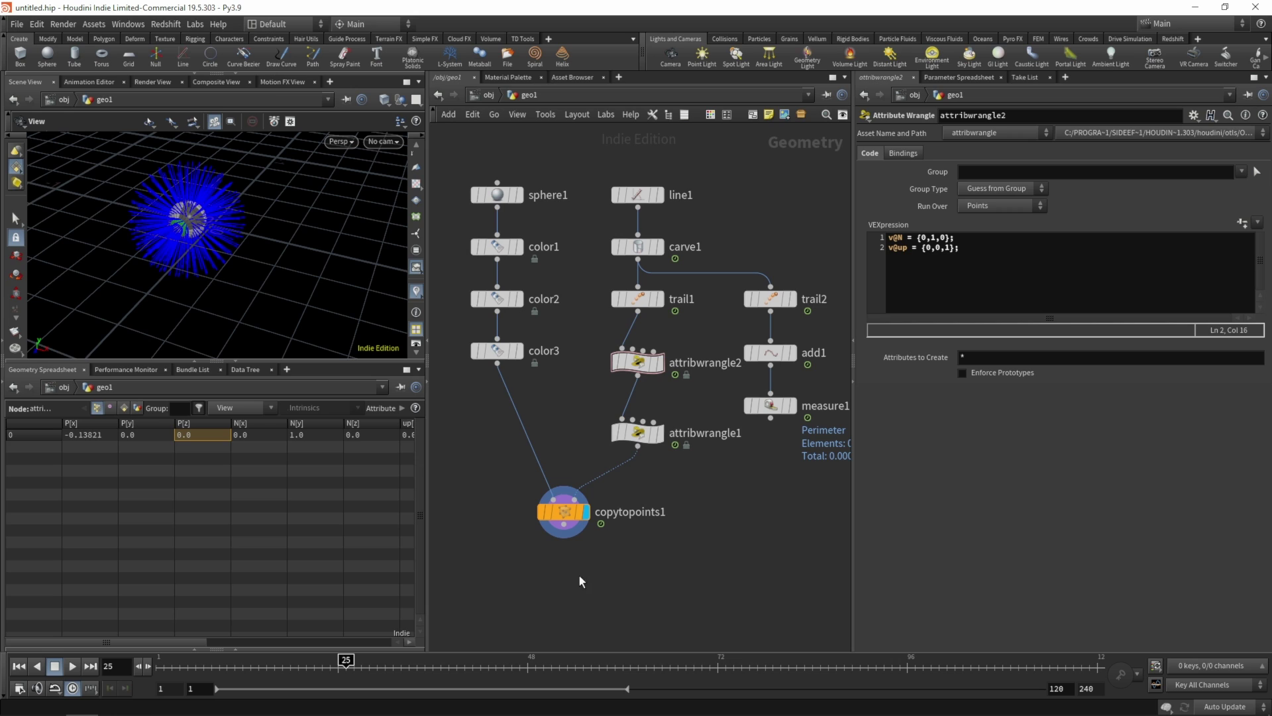
{"action": "left_click", "coordinate": [415, 290]}
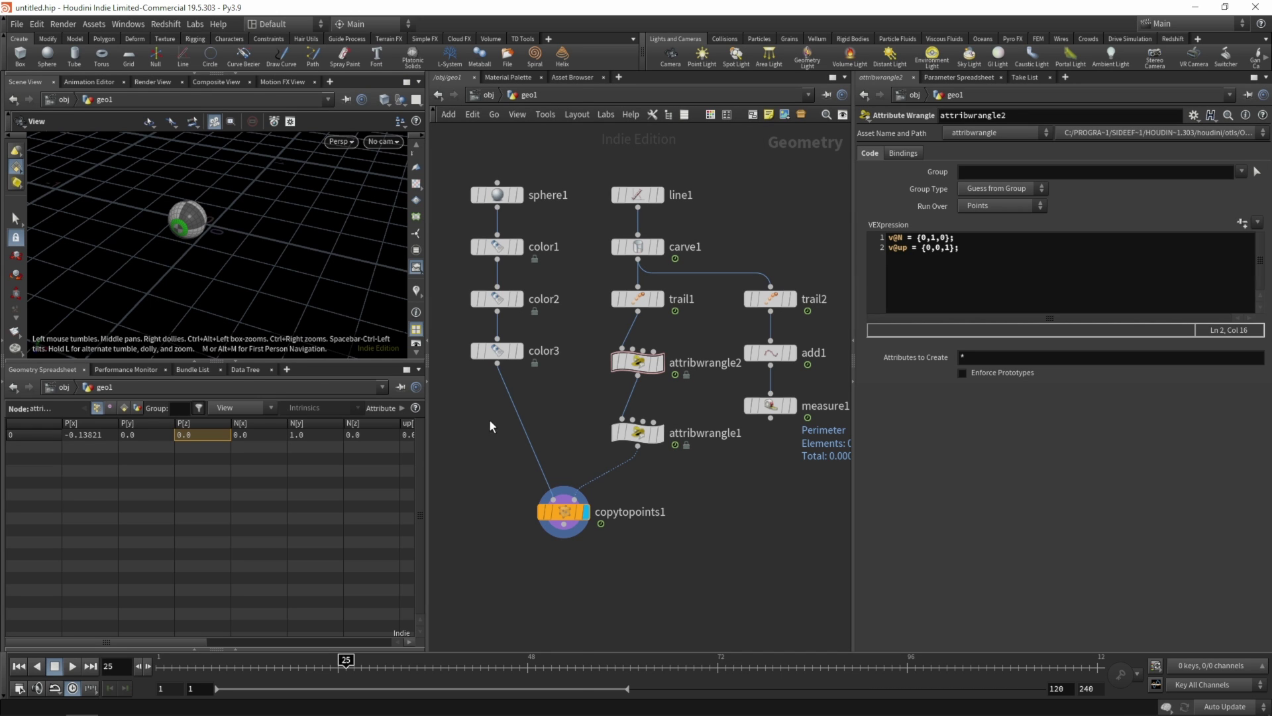
- Insert a Transform node between color3 and copytopoints1, rotating the sphere 90° around X
{"action": "key", "text": "Tab"}
{"action": "mouse_move", "coordinate": [494, 420]}
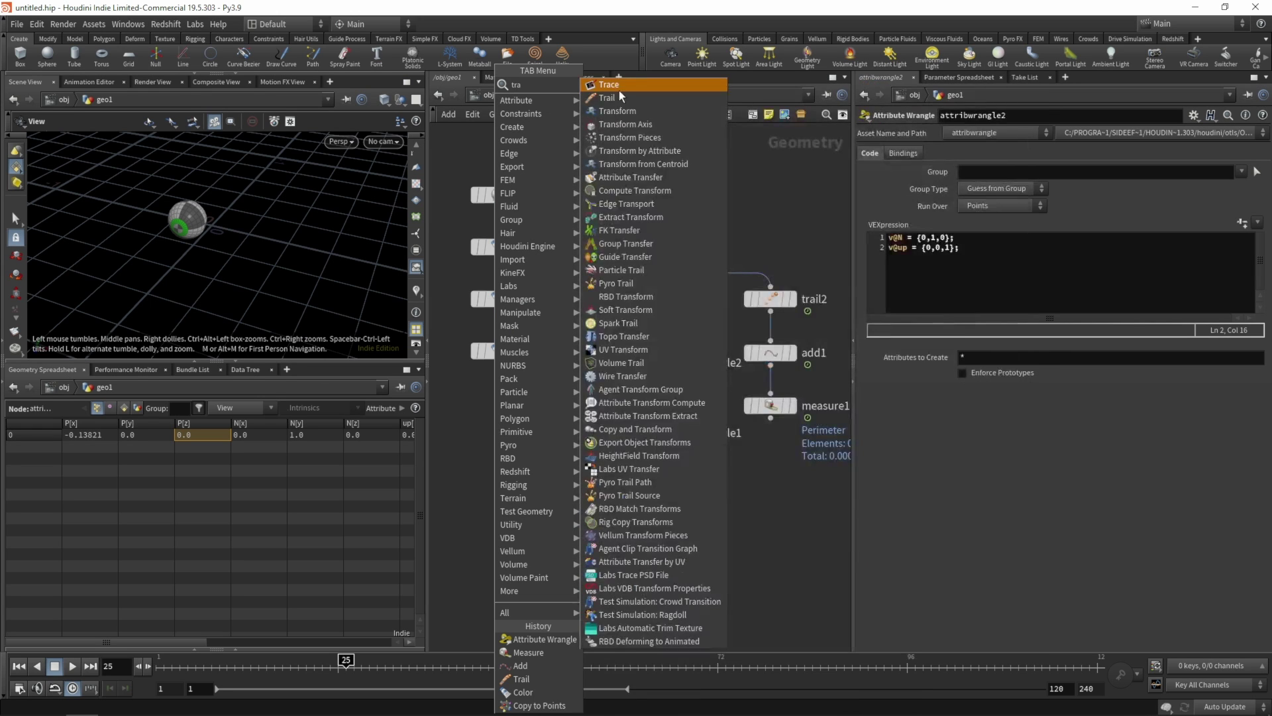
{"action": "left_click", "coordinate": [607, 113]}
{"action": "left_click", "coordinate": [517, 409]}
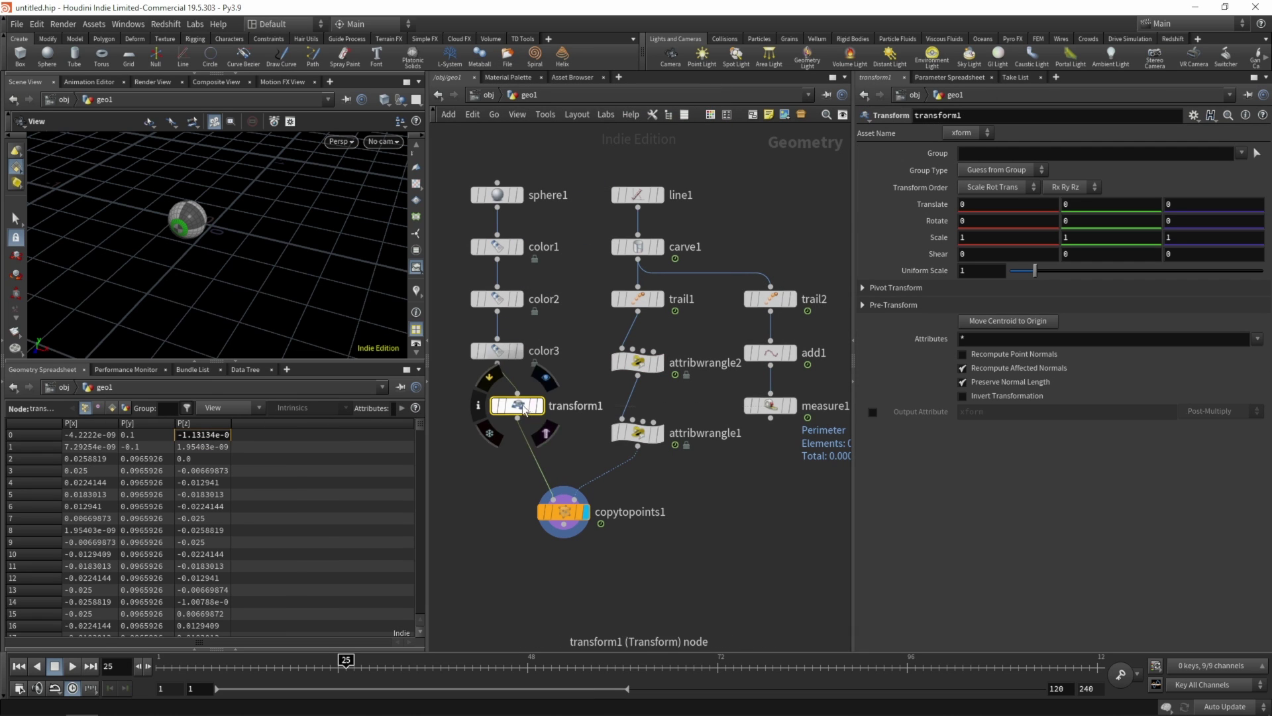
{"action": "left_click", "coordinate": [520, 400]}
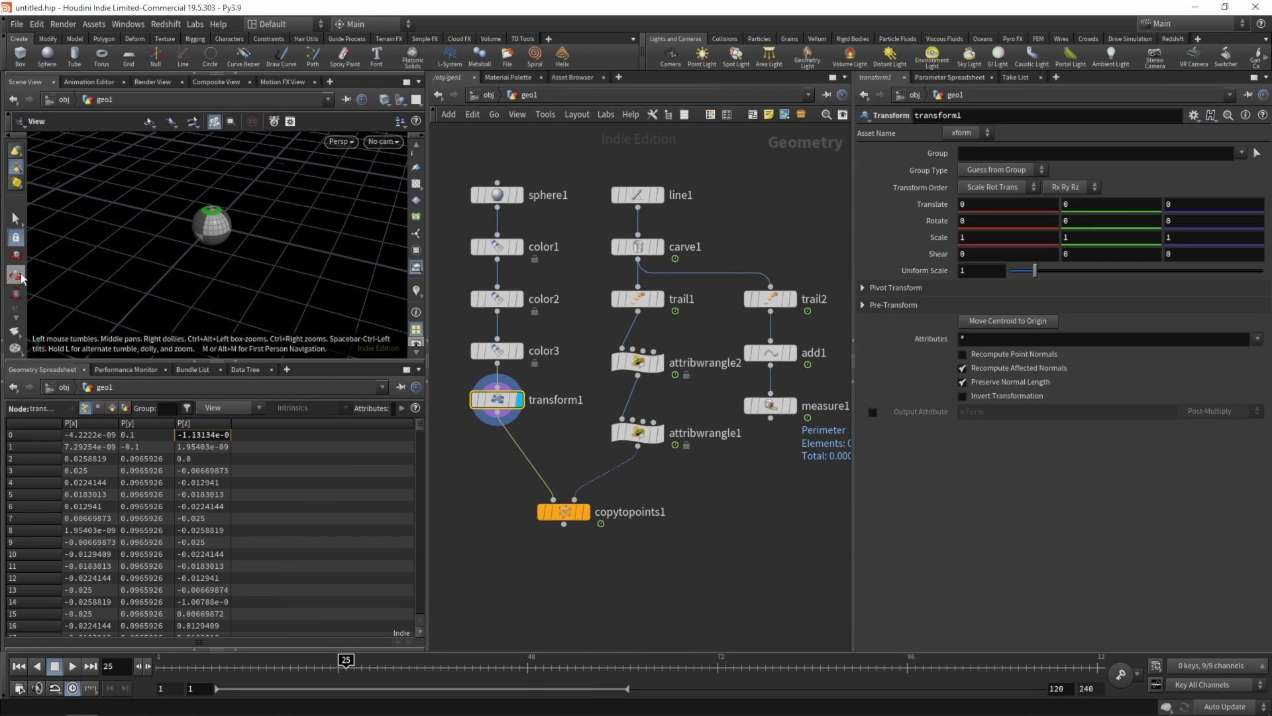
{"action": "left_click_drag", "start_coordinate": [24, 361], "coordinate": [24, 460]}
{"action": "key", "text": "Return"}
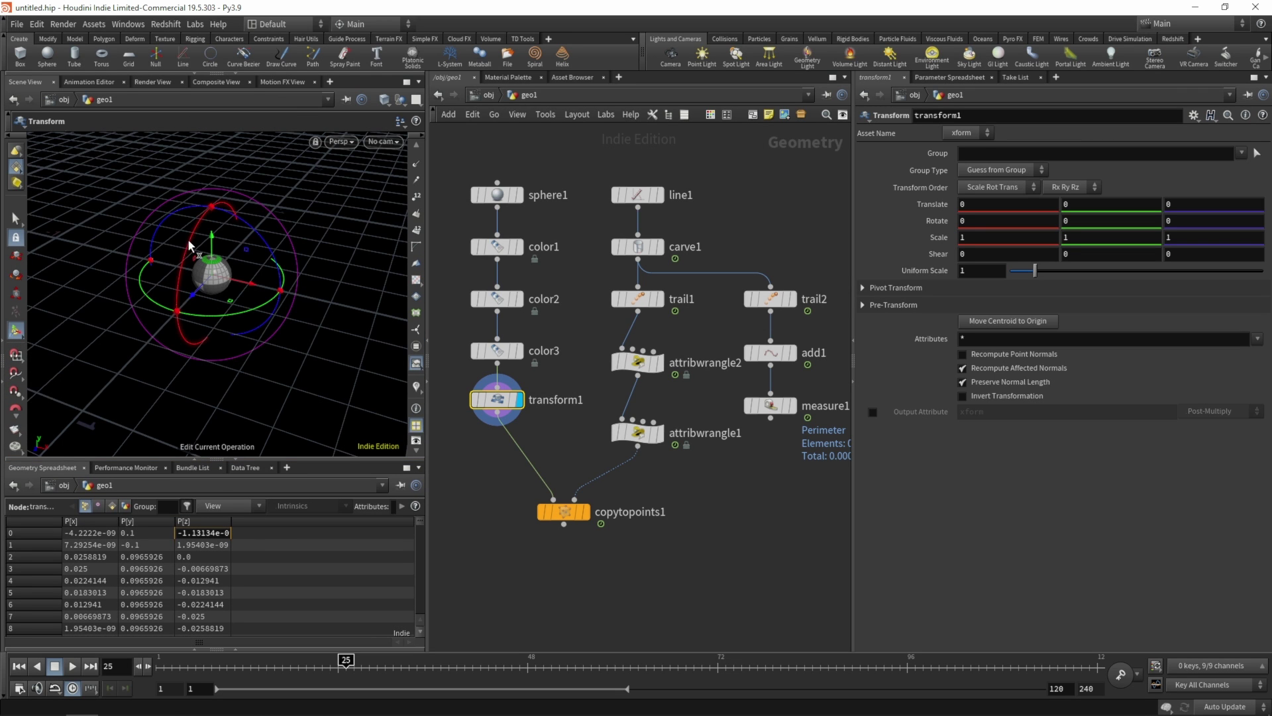
{"action": "left_click_drag", "start_coordinate": [189, 251], "coordinate": [174, 363]}
- Display copytopoints1 again, then select trail1 and both wrangle nodes
{"action": "left_click", "coordinate": [587, 514]}
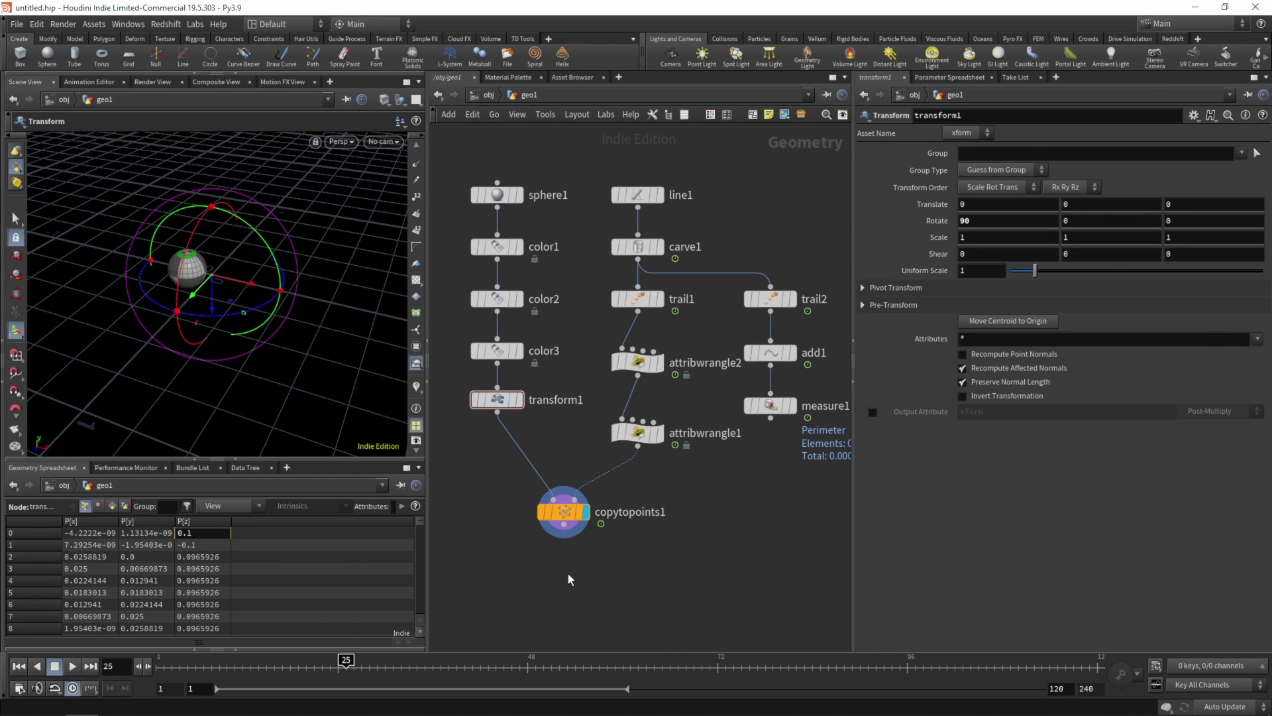
{"action": "left_click", "coordinate": [563, 512]}
{"action": "left_click_drag", "start_coordinate": [692, 458], "coordinate": [596, 285]}
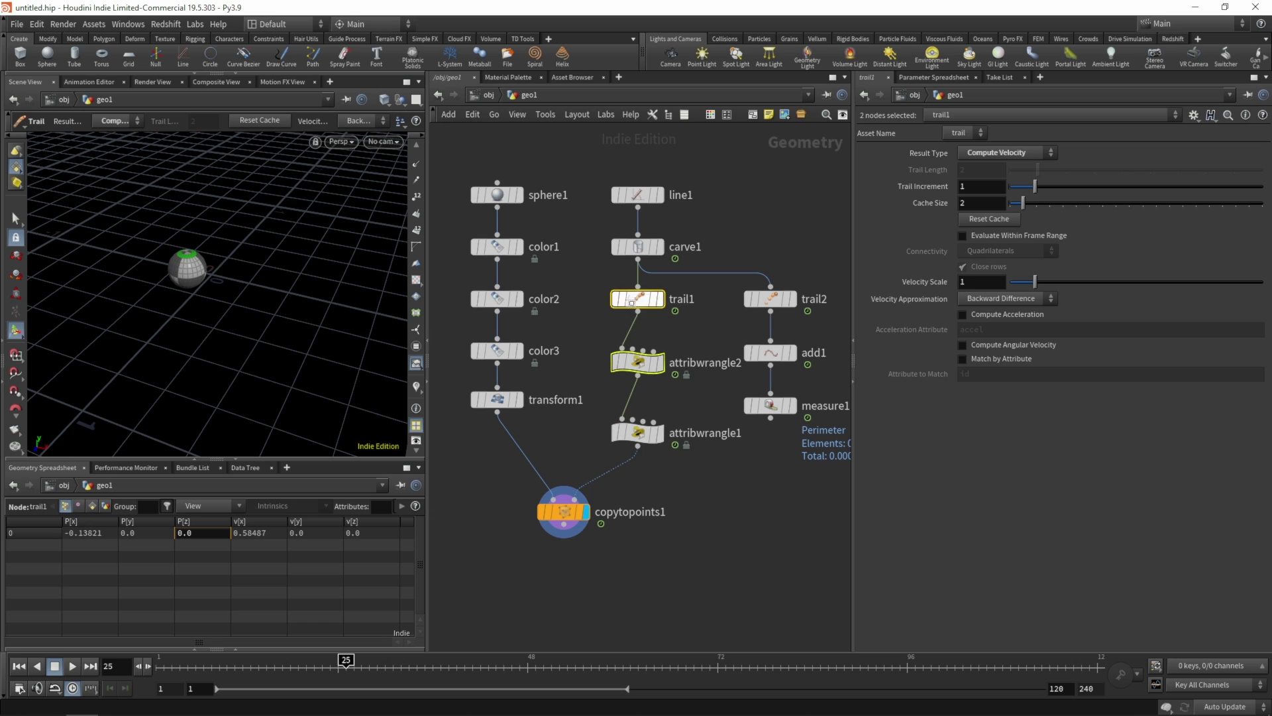
- Select trail1, play the animation, and return to frame 1
{"action": "left_click", "coordinate": [702, 471]}
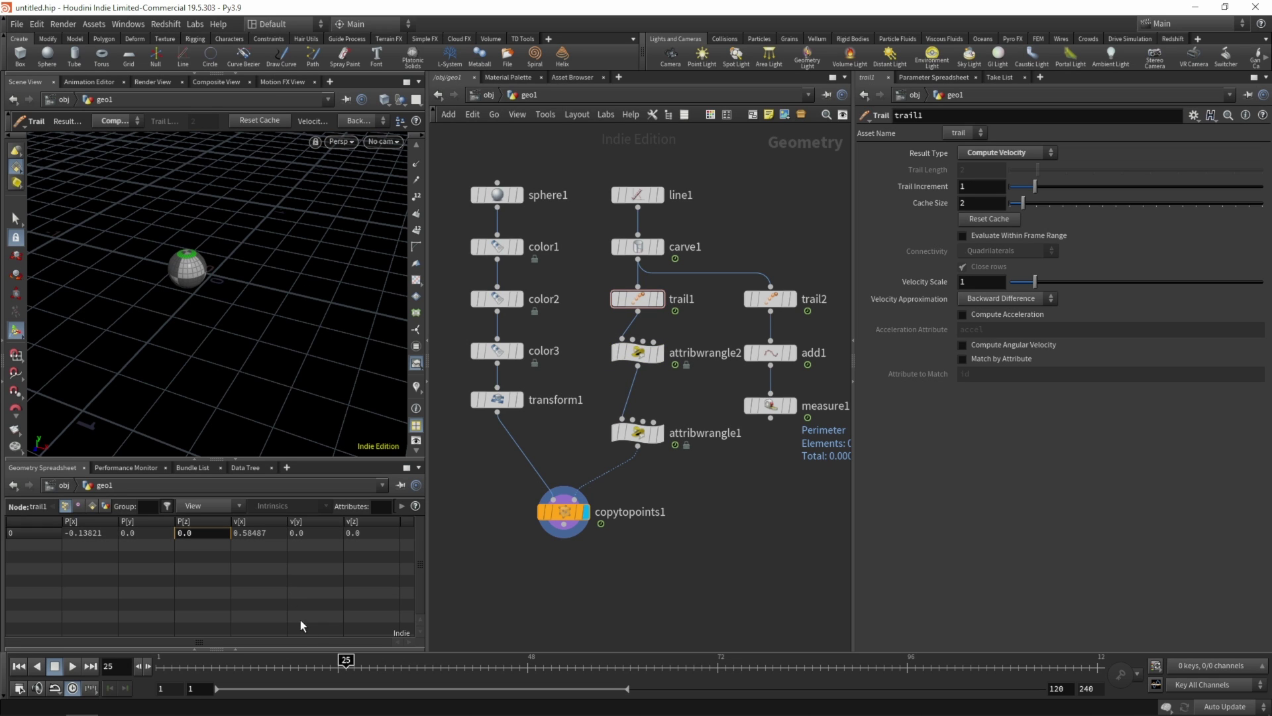
{"action": "key", "text": "ctrl+Up"}
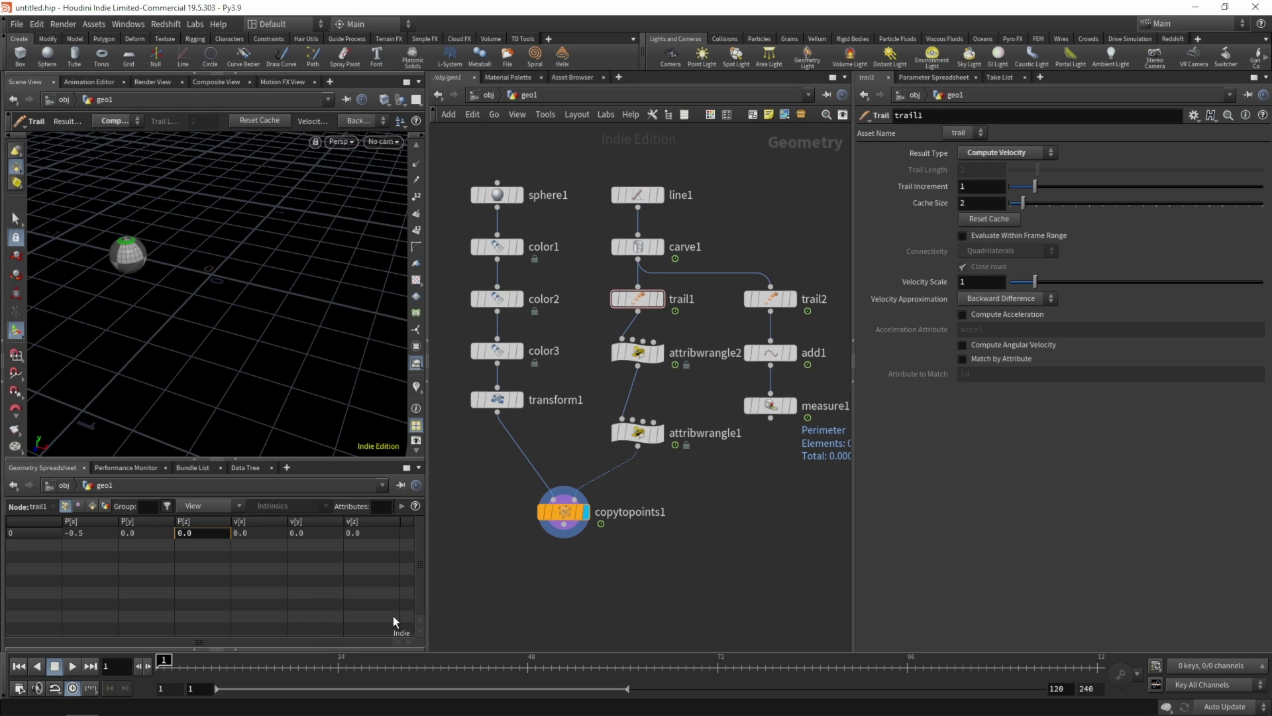
{"action": "key", "text": "Up"}
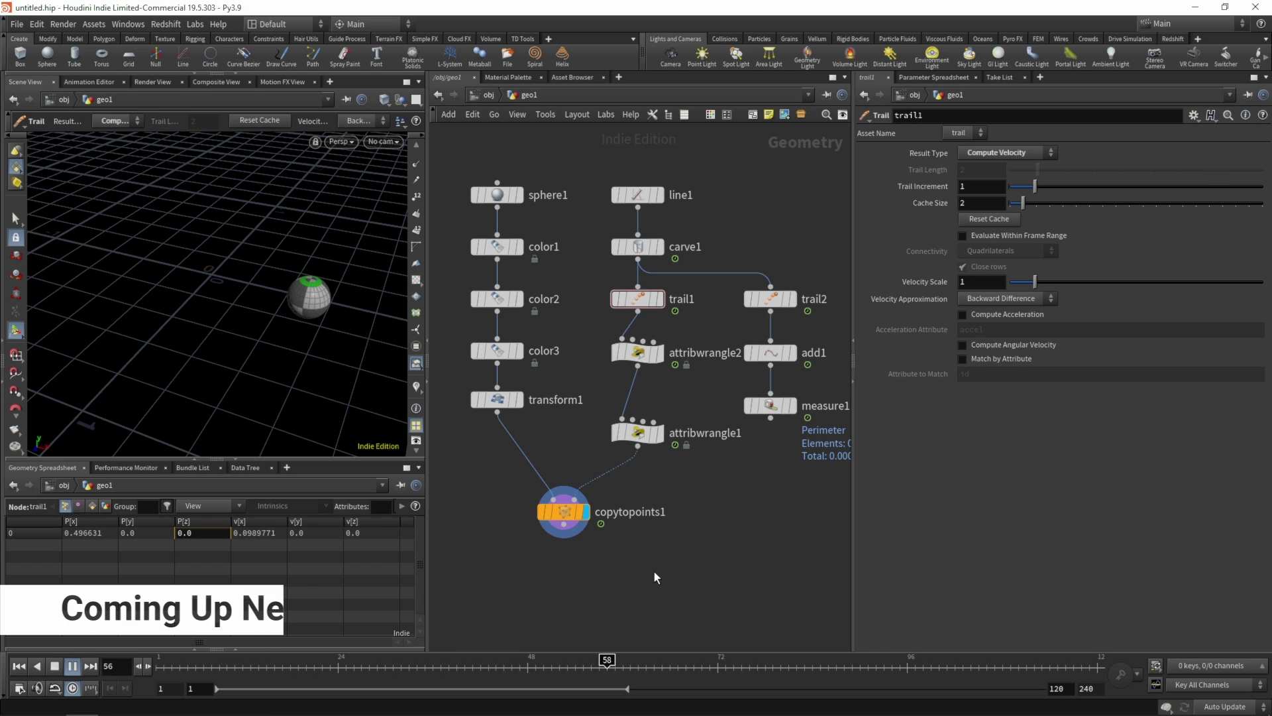
{"action": "key", "text": "ctrl+Up"}
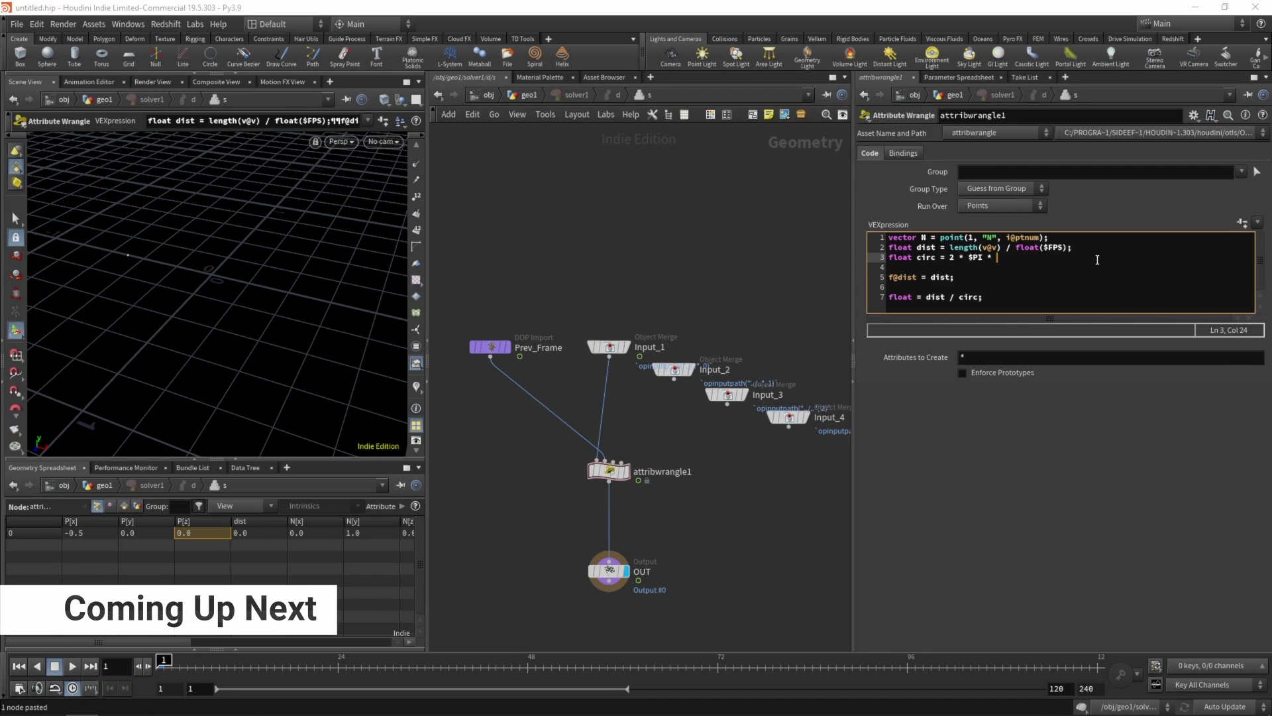
- Change line 3 of the solver wrangle so circ uses f@pscale instead of radius
{"action": "type", "text": "dius;"}
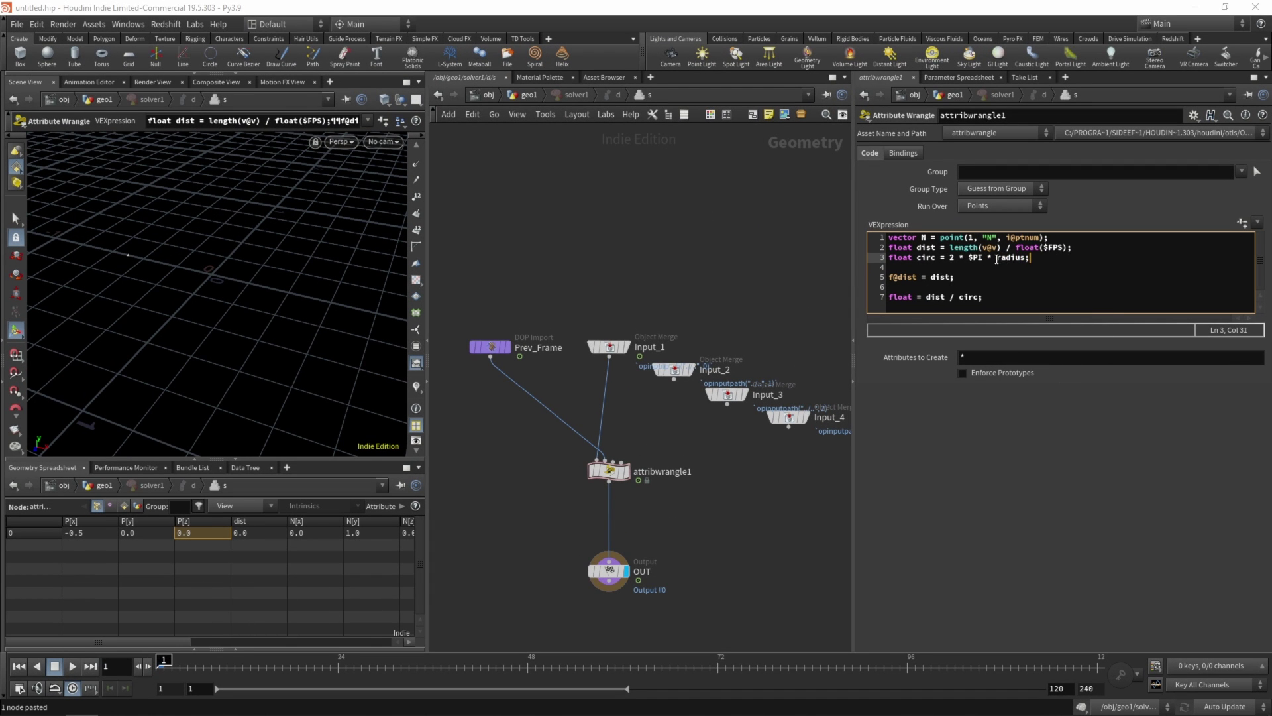
{"action": "double_click", "coordinate": [995, 259]}
{"action": "type", "text": "f@pscale"}
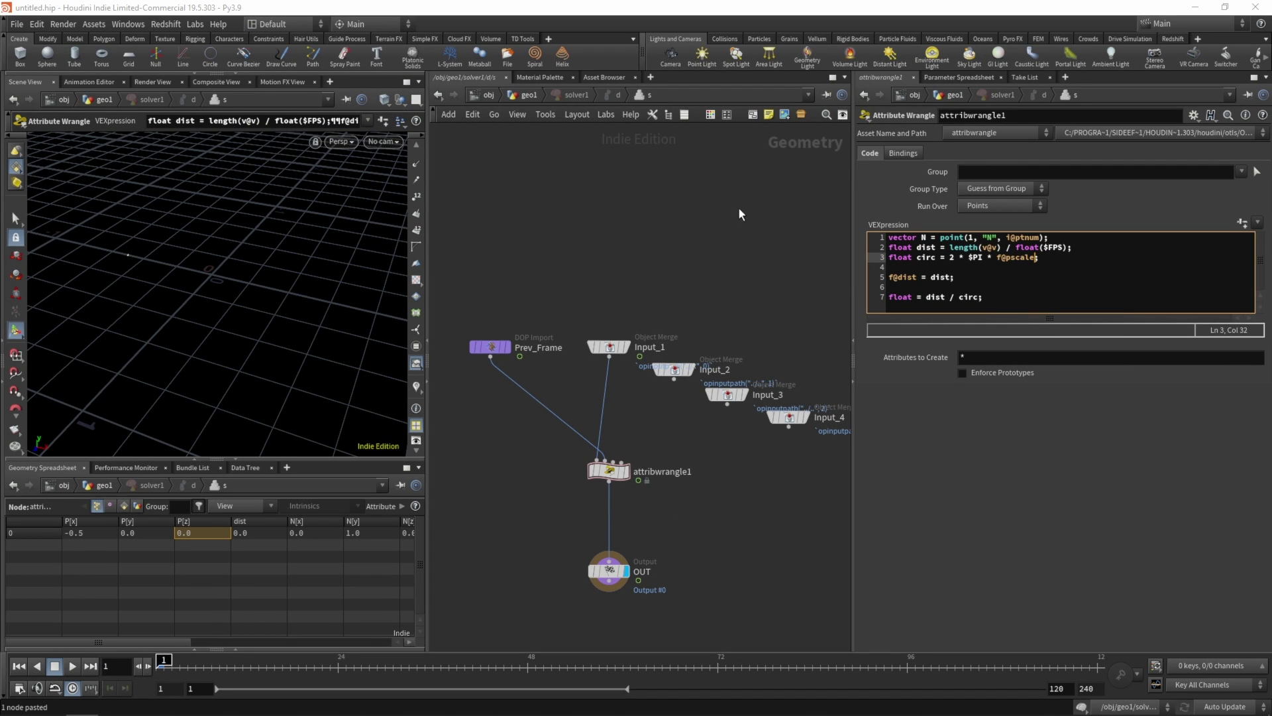